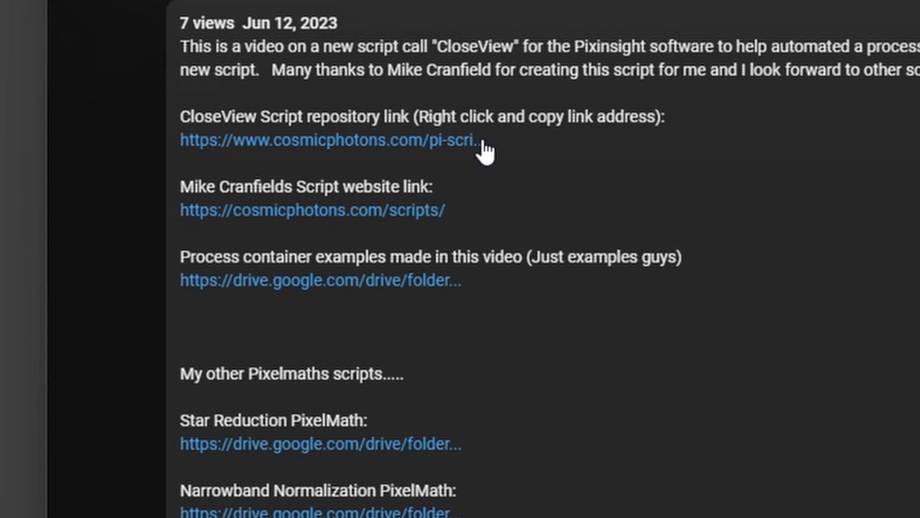
- Open the CloseView script repository link from the video description and copy the page's full web address
{"action": "left_click", "coordinate": [402, 143]}
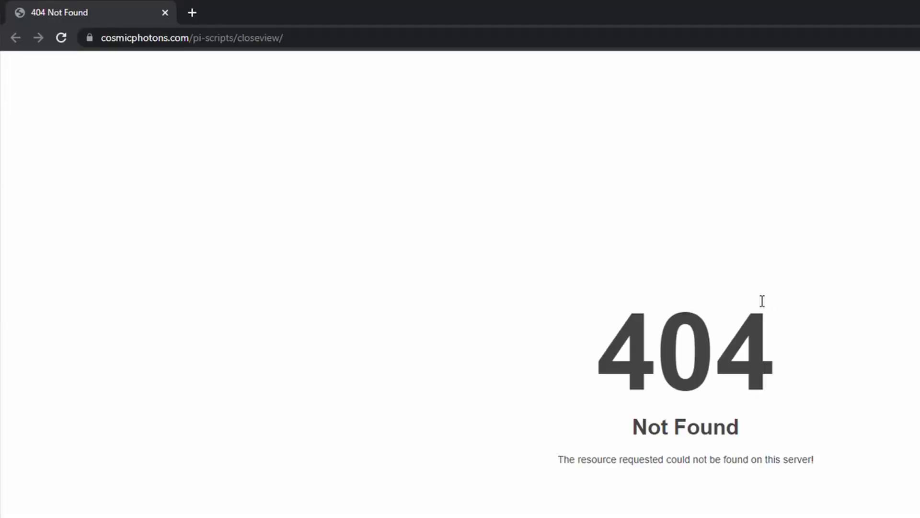
{"action": "left_click", "coordinate": [307, 39]}
{"action": "key", "text": "ctrl+c"}
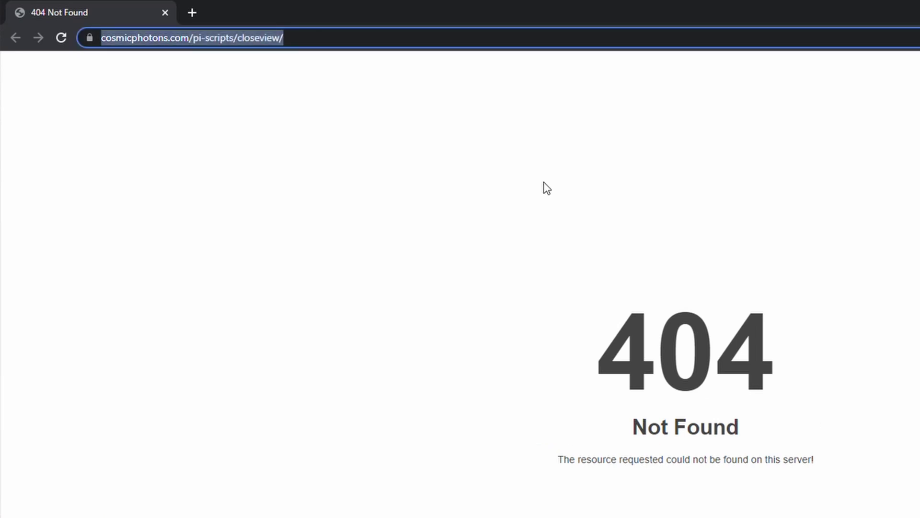
{"action": "key", "text": "alt+Tab"}
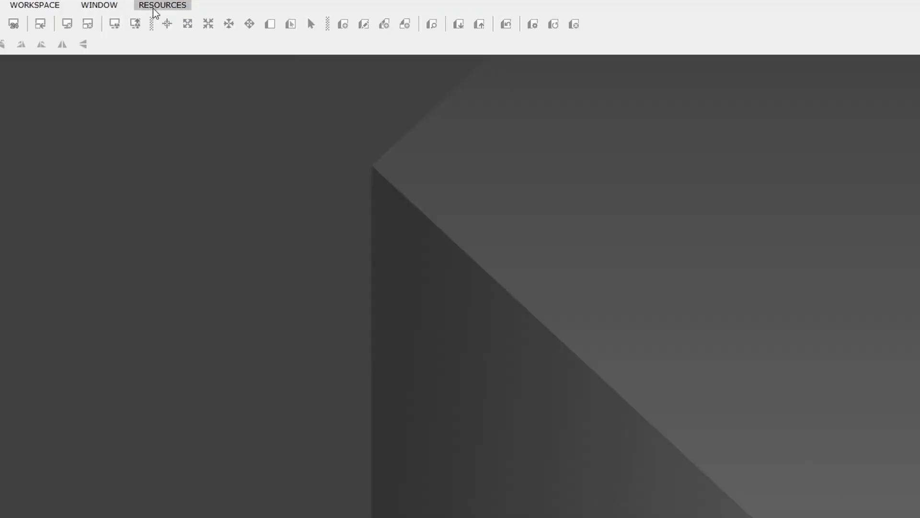
{"action": "left_click", "coordinate": [342, 5]}
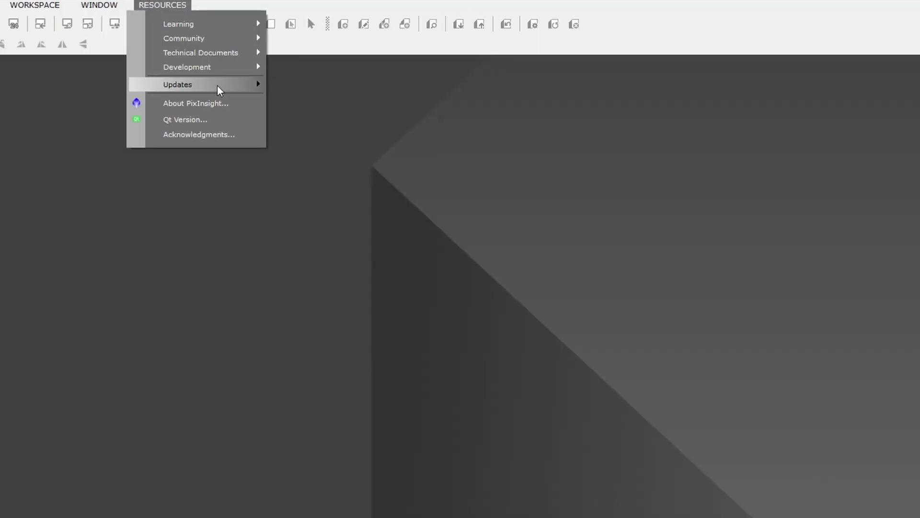
{"action": "mouse_move", "coordinate": [211, 87]}
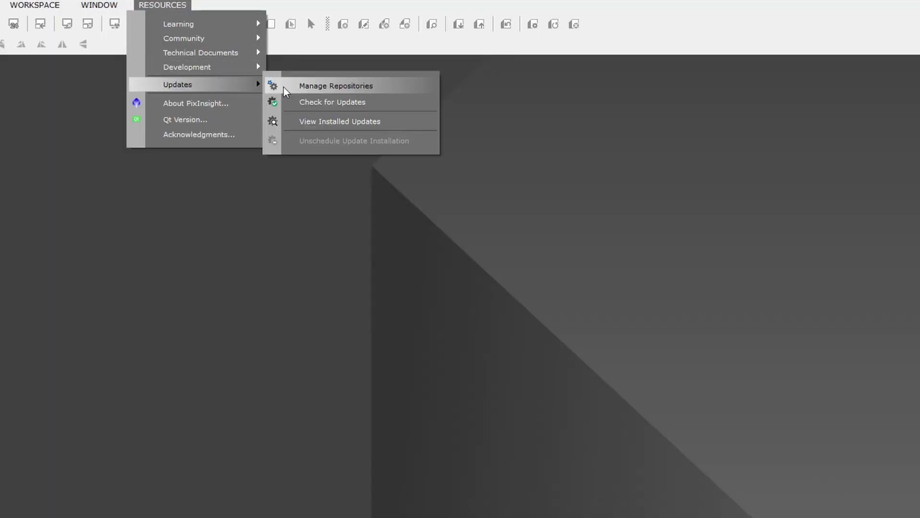
{"action": "left_click", "coordinate": [329, 87]}
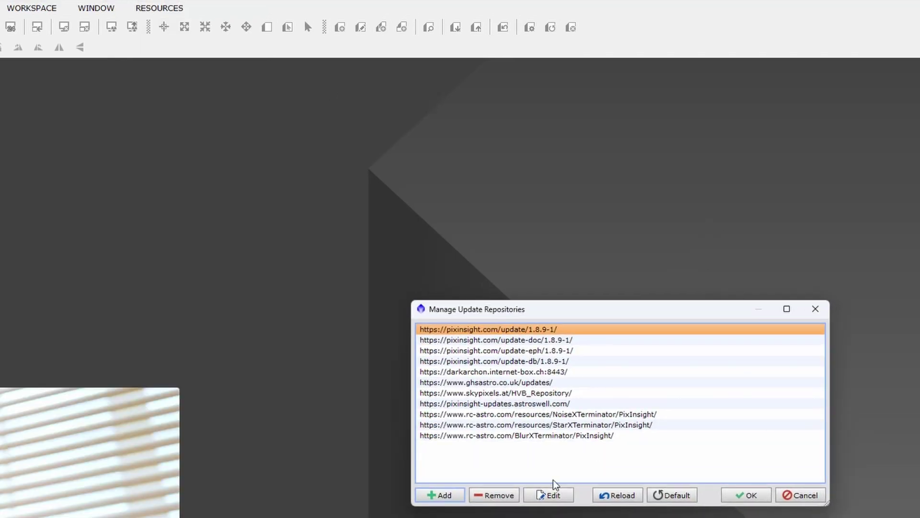
{"action": "left_click", "coordinate": [458, 496]}
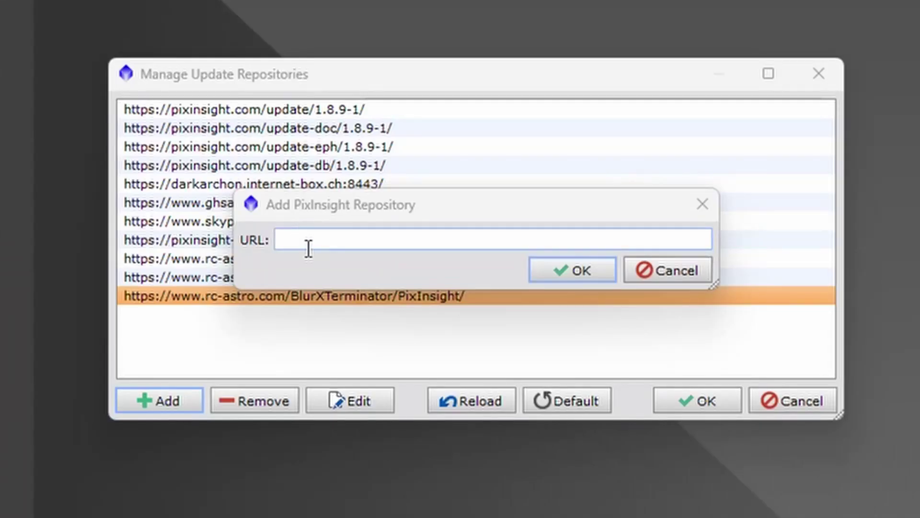
{"action": "key", "text": "ctrl+v"}
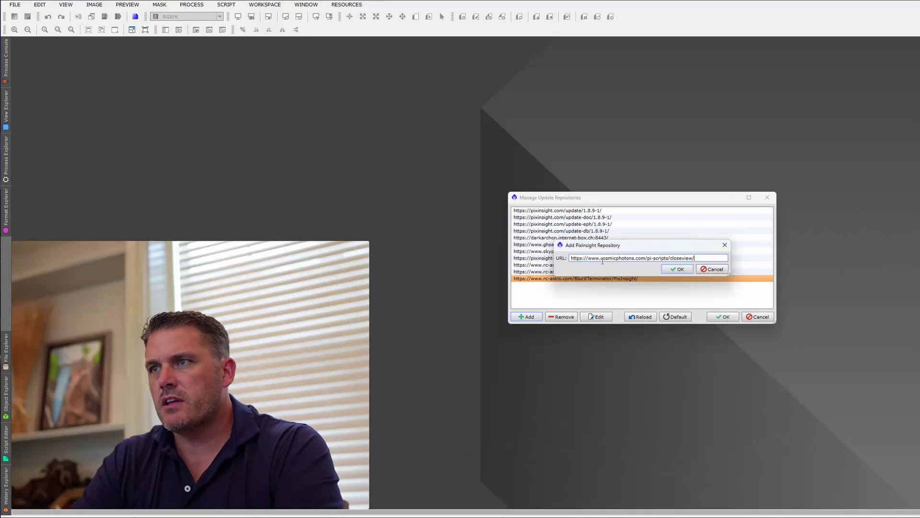
{"action": "left_click", "coordinate": [682, 270]}
{"action": "left_click", "coordinate": [726, 317]}
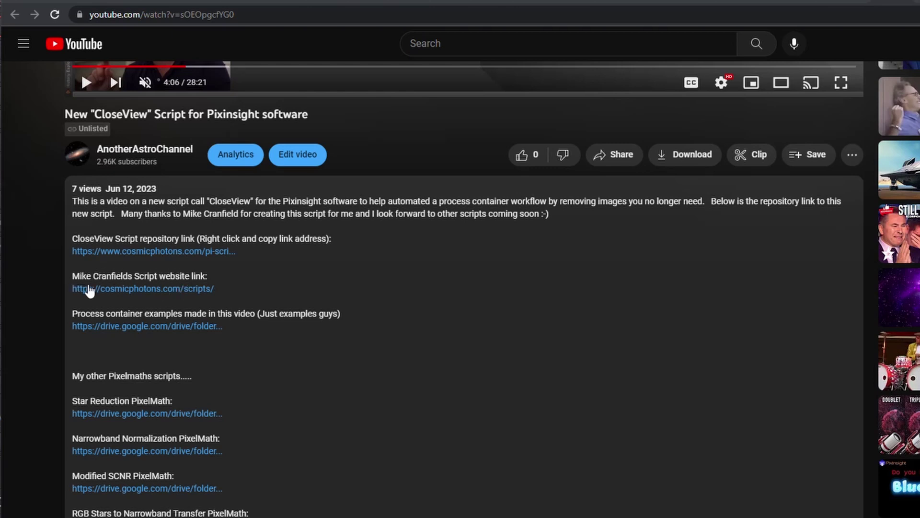
- Open the cosmicphotons.com/scripts/ link from the video description and look through the PixInsight scripts described on the page
{"action": "left_click", "coordinate": [169, 289]}
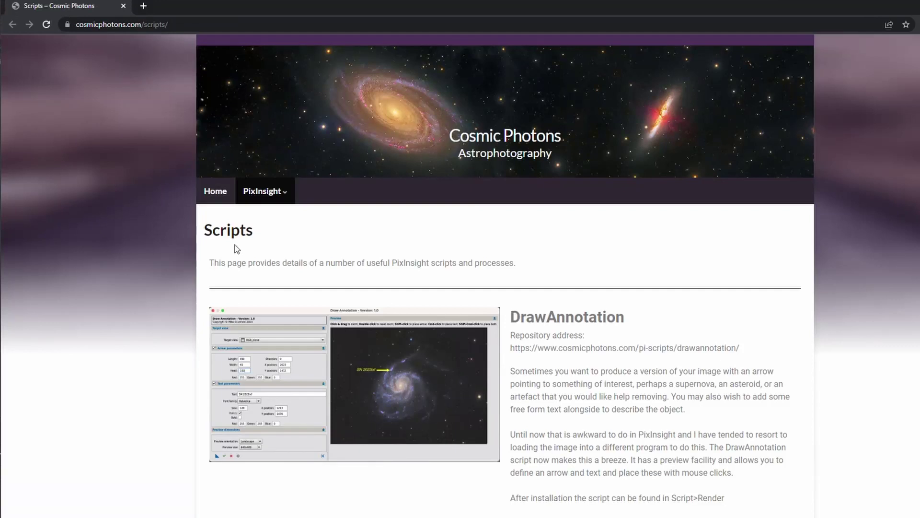
{"action": "scroll", "coordinate": [571, 324], "scroll_direction": "down", "scroll_amount": 10}
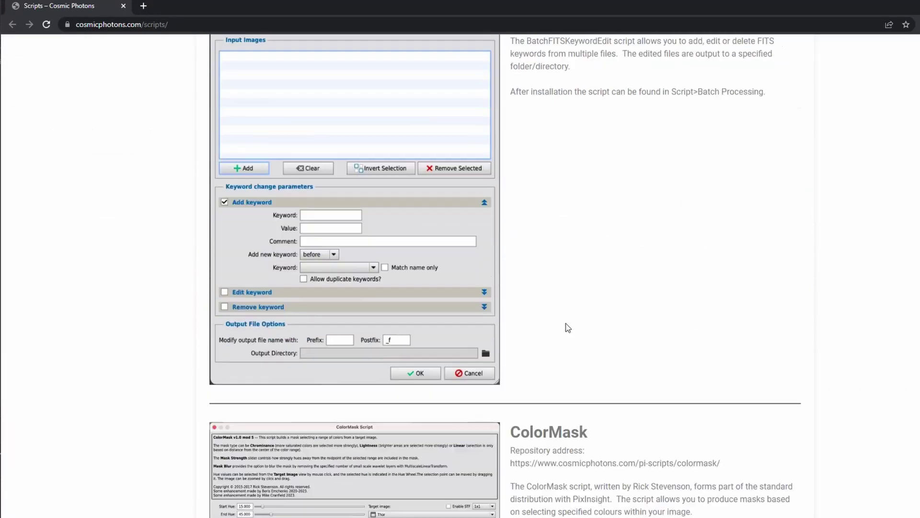
{"action": "scroll", "coordinate": [568, 327], "scroll_direction": "down", "scroll_amount": 12}
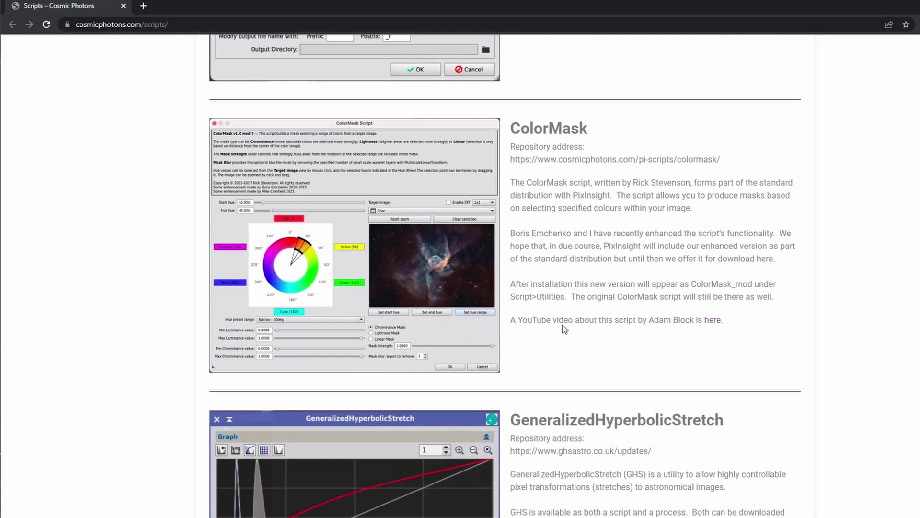
{"action": "scroll", "coordinate": [556, 311], "scroll_direction": "up", "scroll_amount": 3}
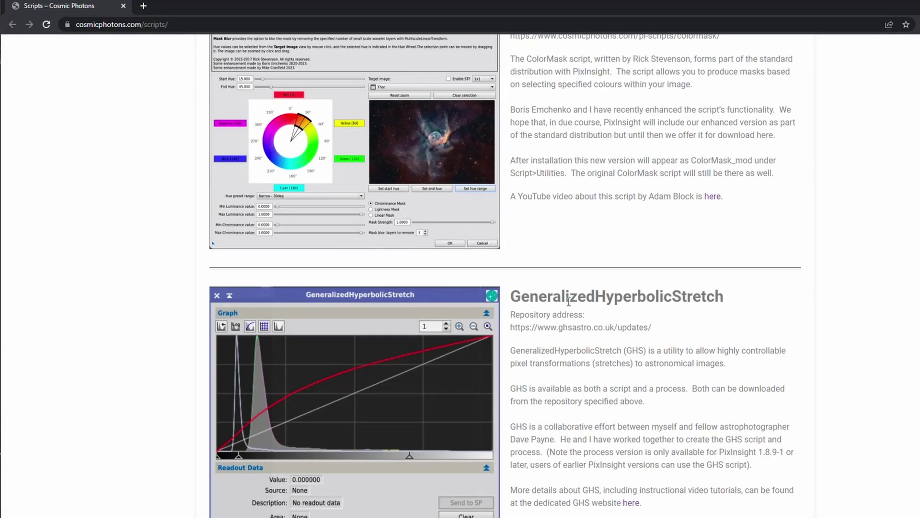
{"action": "scroll", "coordinate": [551, 350], "scroll_direction": "up", "scroll_amount": 5}
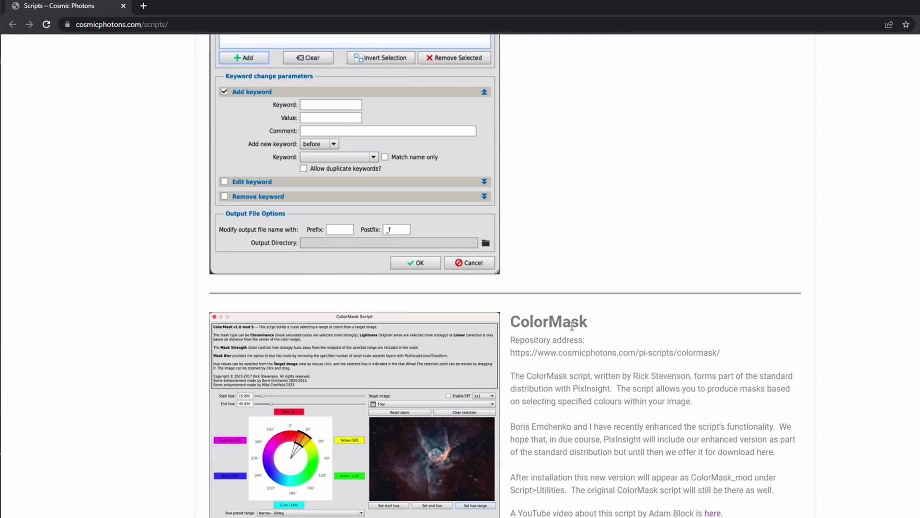
{"action": "scroll", "coordinate": [592, 424], "scroll_direction": "up", "scroll_amount": 6}
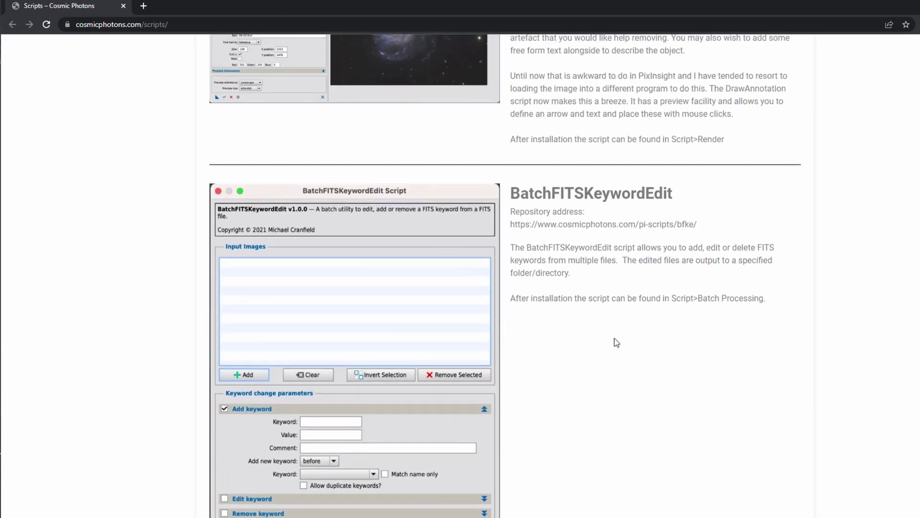
{"action": "scroll", "coordinate": [657, 366], "scroll_direction": "up", "scroll_amount": 3}
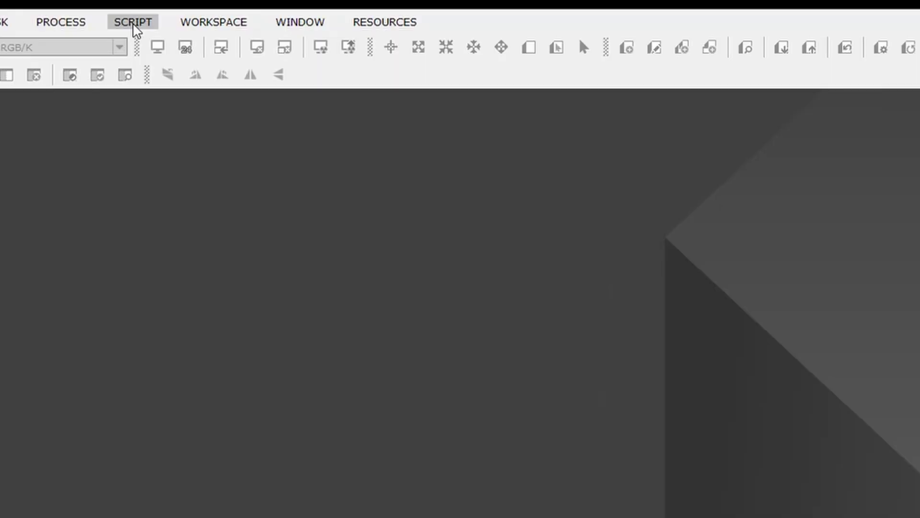
- Launch the CloseView script, set the view to close to Ref1 and save that setup as a process icon on the workspace
{"action": "left_click", "coordinate": [224, 7]}
{"action": "mouse_move", "coordinate": [309, 140]}
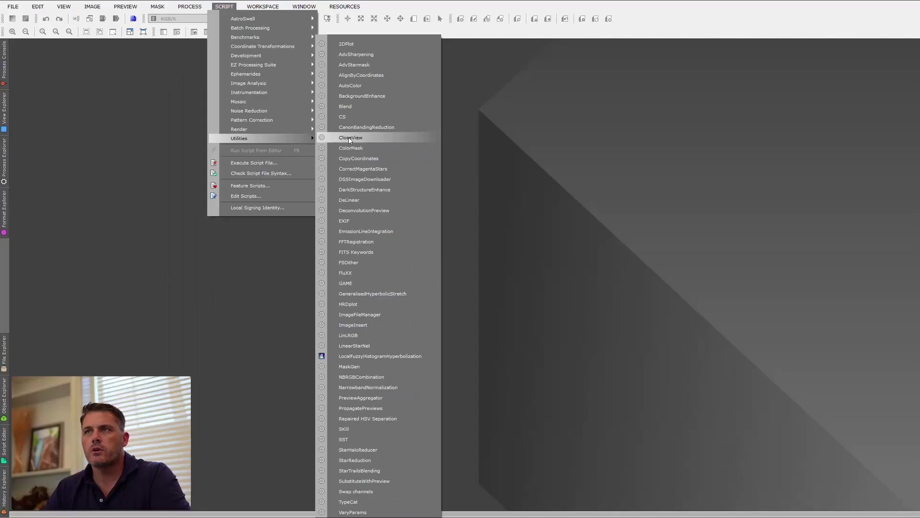
{"action": "left_click", "coordinate": [394, 298]}
{"action": "left_click_drag", "start_coordinate": [635, 215], "coordinate": [725, 98]}
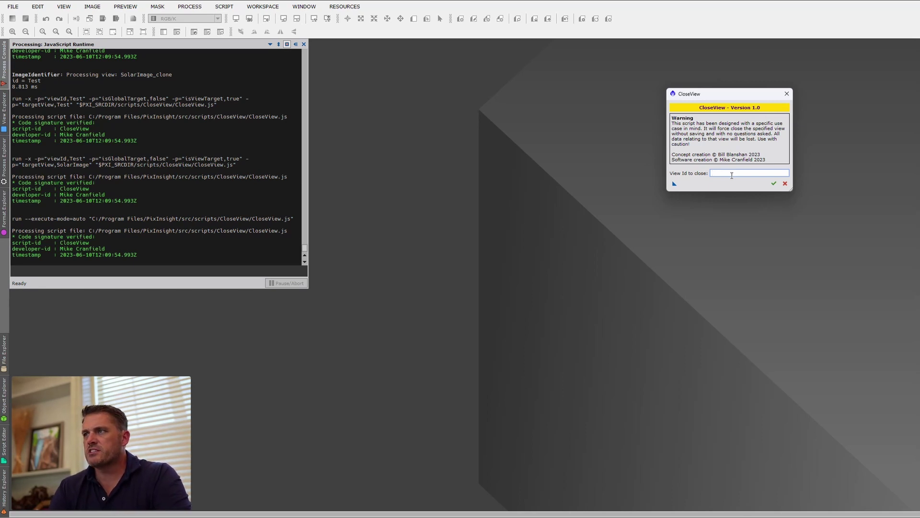
{"action": "type", "text": "Ref1"}
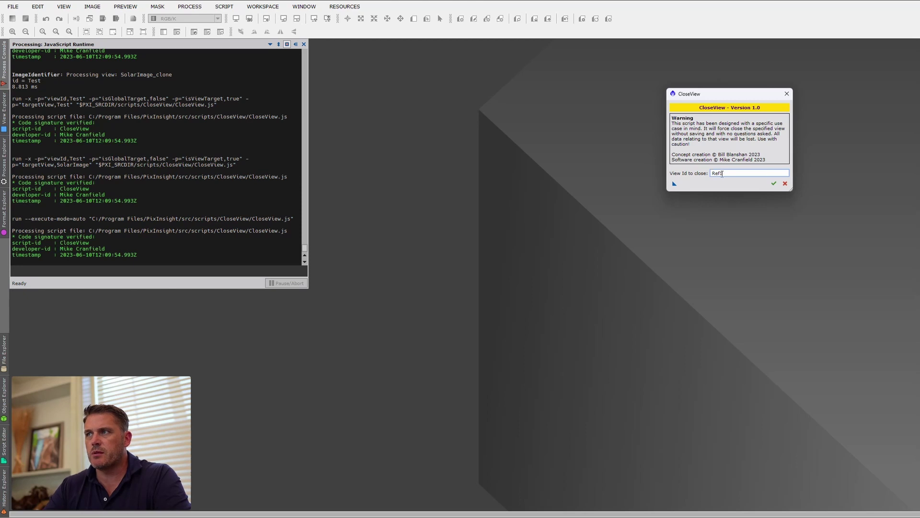
{"action": "left_click_drag", "start_coordinate": [674, 185], "coordinate": [793, 64]}
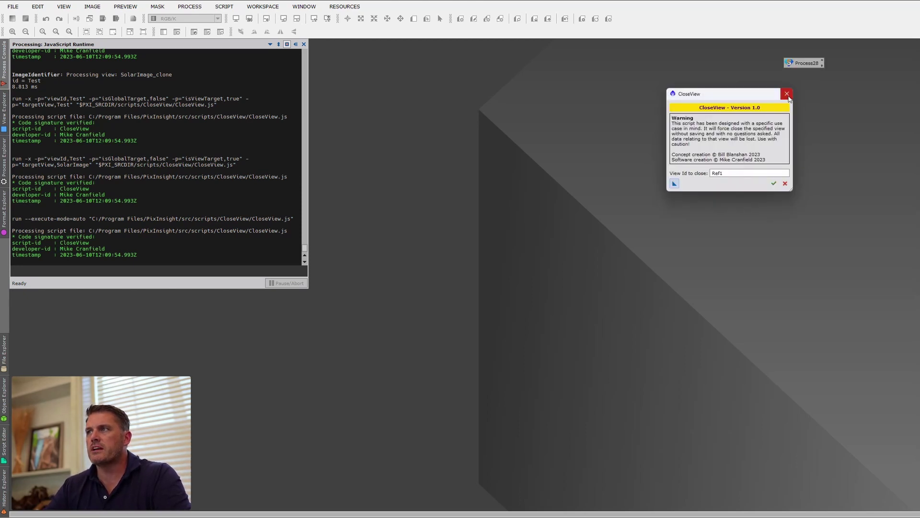
{"action": "left_click", "coordinate": [787, 94]}
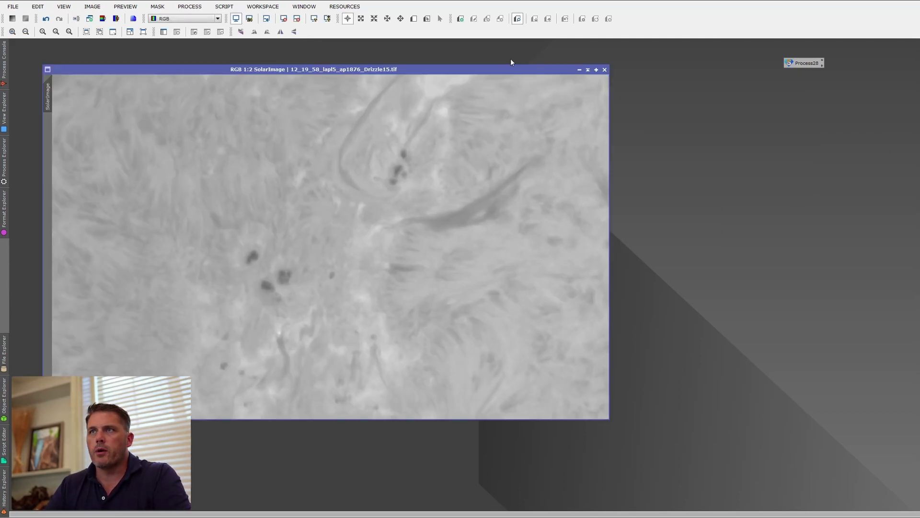
- Clone the SolarImage view into a new image window and rename the clone Ref1
{"action": "left_click_drag", "start_coordinate": [492, 70], "coordinate": [535, 66]}
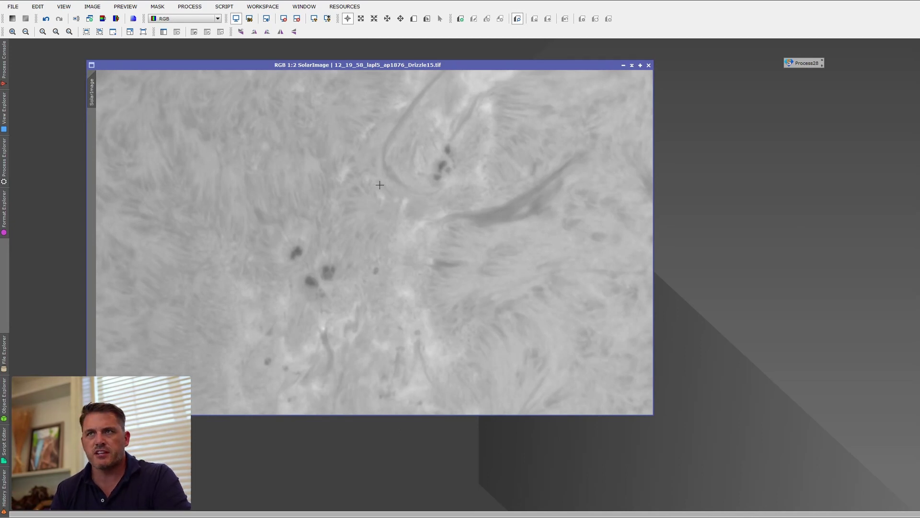
{"action": "left_click_drag", "start_coordinate": [98, 88], "coordinate": [54, 165]}
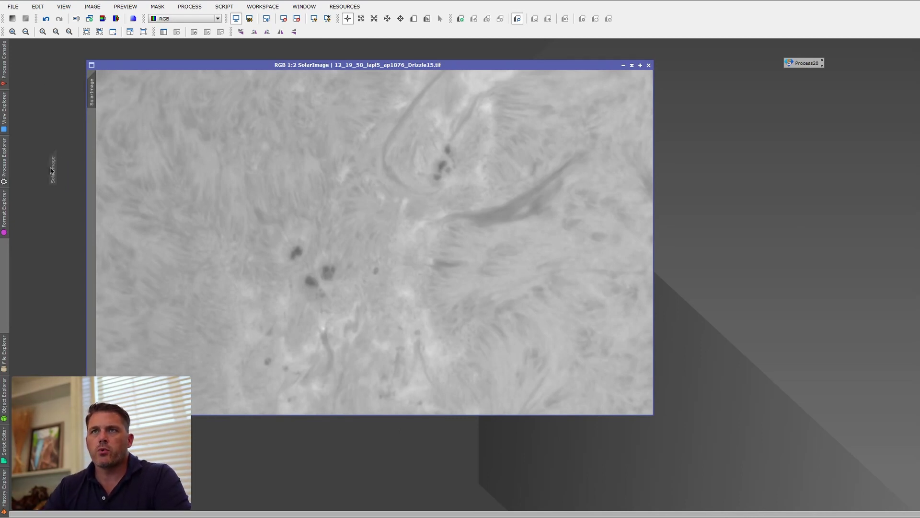
{"action": "double_click", "coordinate": [54, 173]}
{"action": "type", "text": "Ref1"}
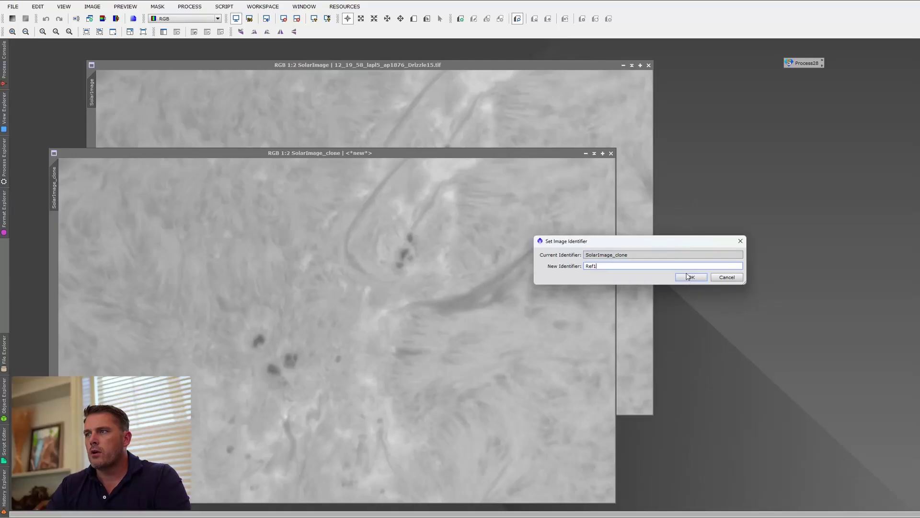
{"action": "left_click", "coordinate": [569, 280]}
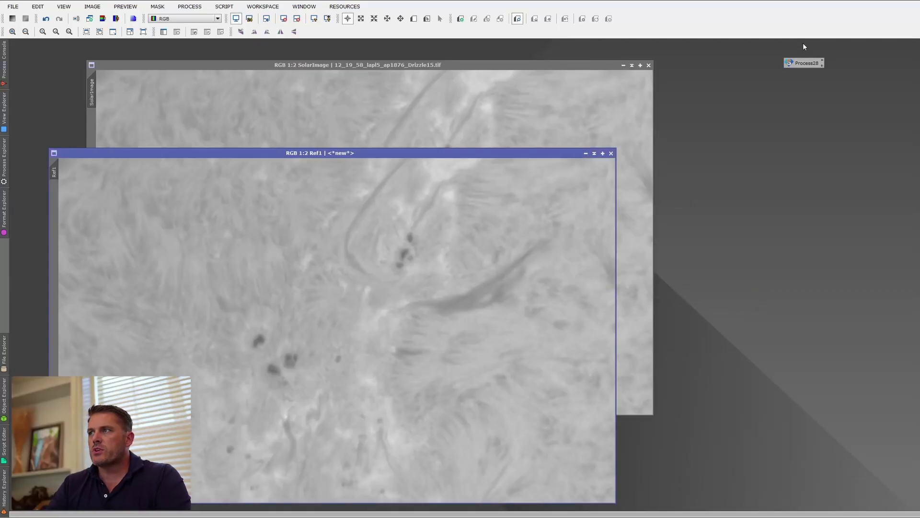
- Open the saved CloseView process icon and run it globally to close the Ref1 view
{"action": "left_click_drag", "start_coordinate": [799, 62], "coordinate": [746, 83]}
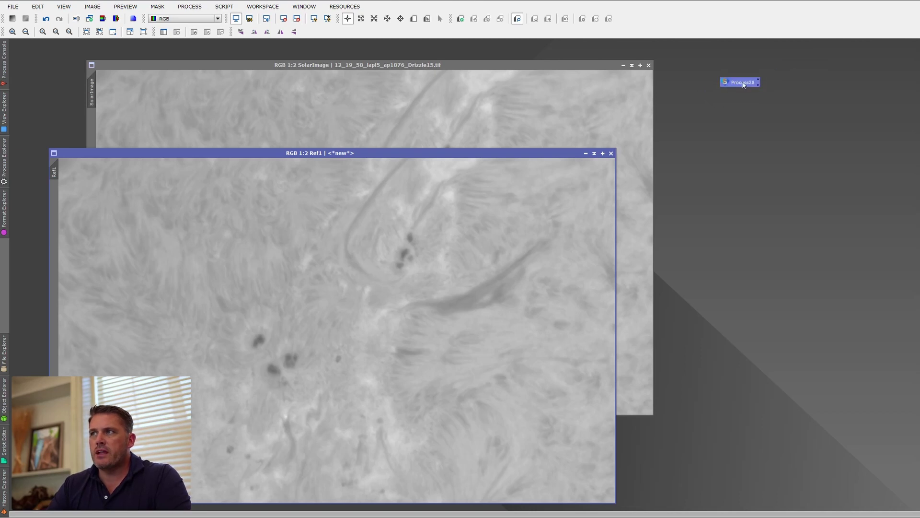
{"action": "double_click", "coordinate": [737, 83]}
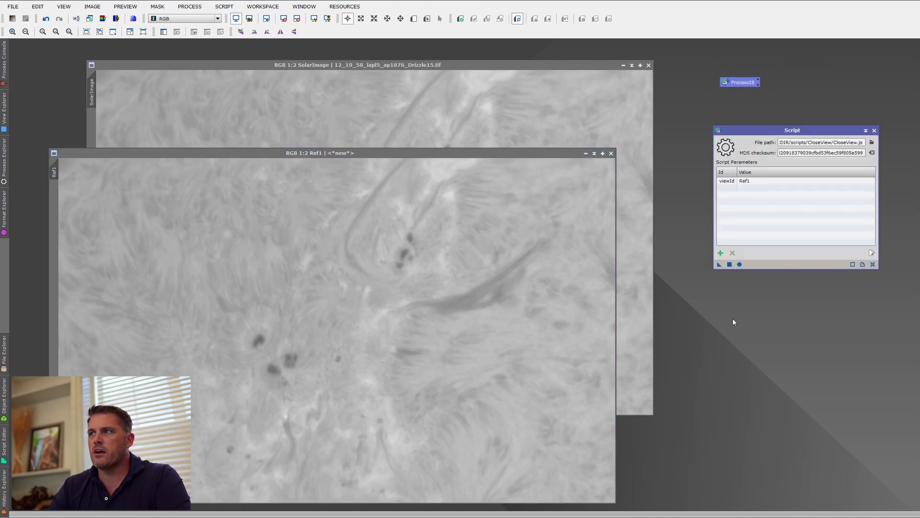
{"action": "left_click", "coordinate": [739, 264]}
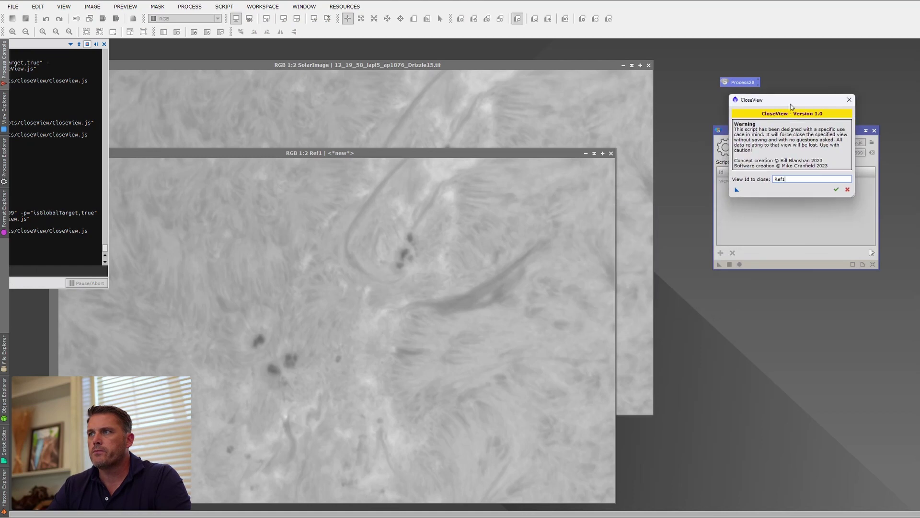
{"action": "left_click", "coordinate": [836, 190]}
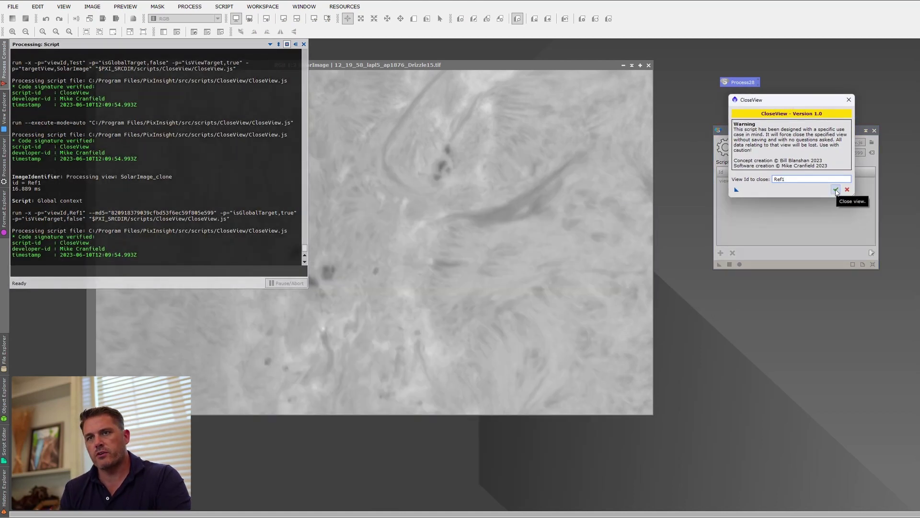
{"action": "left_click", "coordinate": [836, 190]}
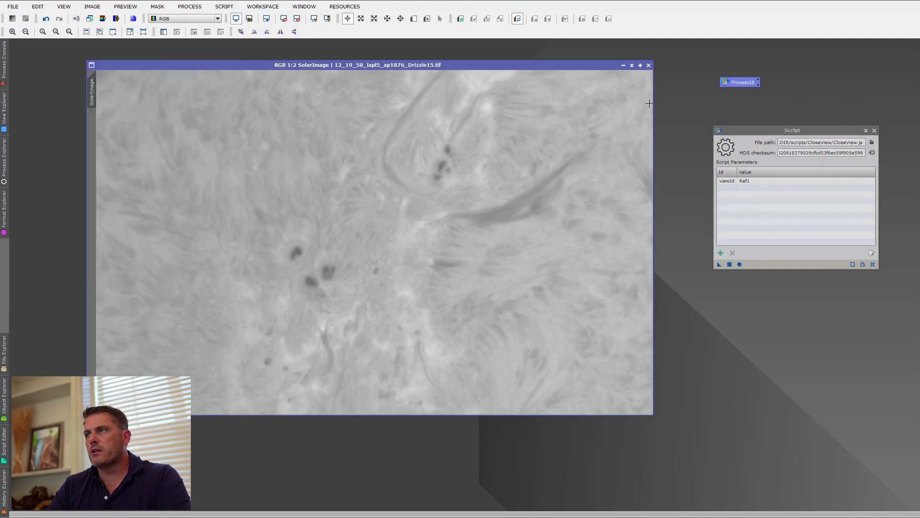
- Make another clone of the SolarImage view and set its identifier to Ref1
{"action": "left_click_drag", "start_coordinate": [92, 90], "coordinate": [64, 140]}
{"action": "double_click", "coordinate": [63, 147]}
{"action": "type", "text": "Ref1"}
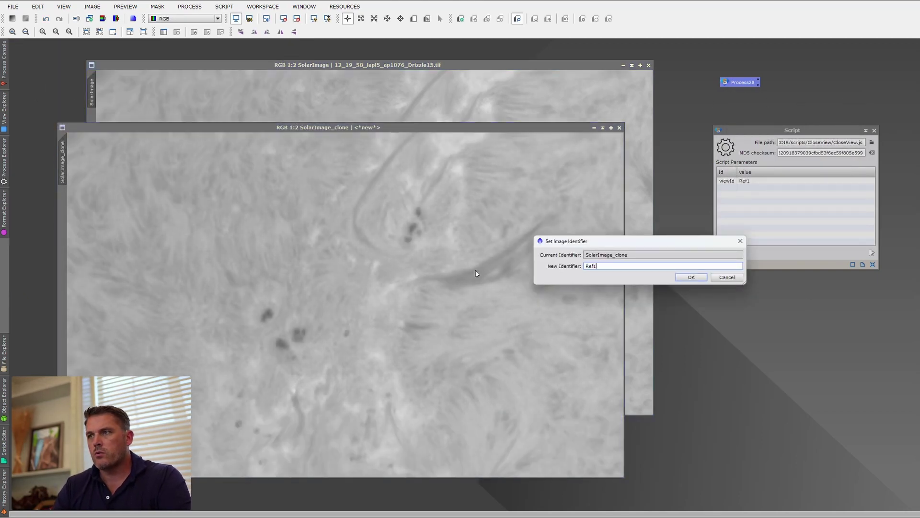
{"action": "left_click", "coordinate": [692, 276]}
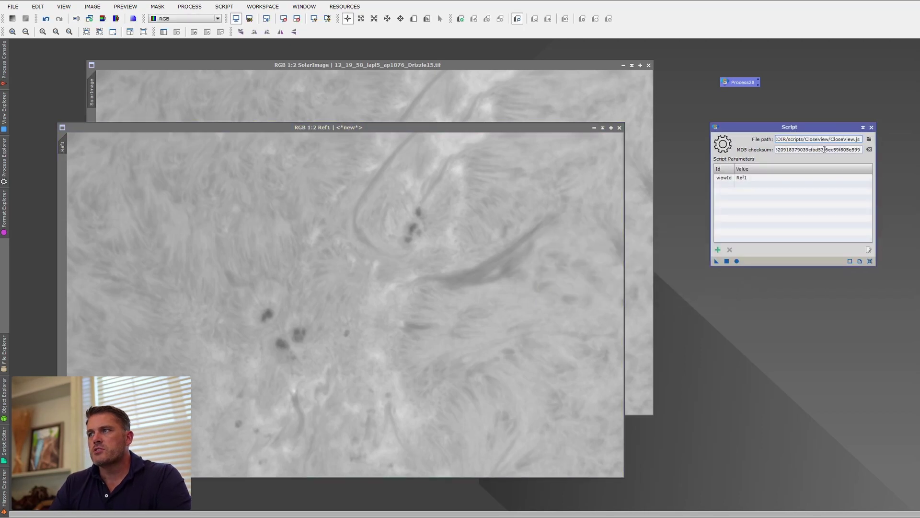
- Close the Script window and apply the saved CloseView process icon directly to the SolarImage view
{"action": "left_click", "coordinate": [872, 127]}
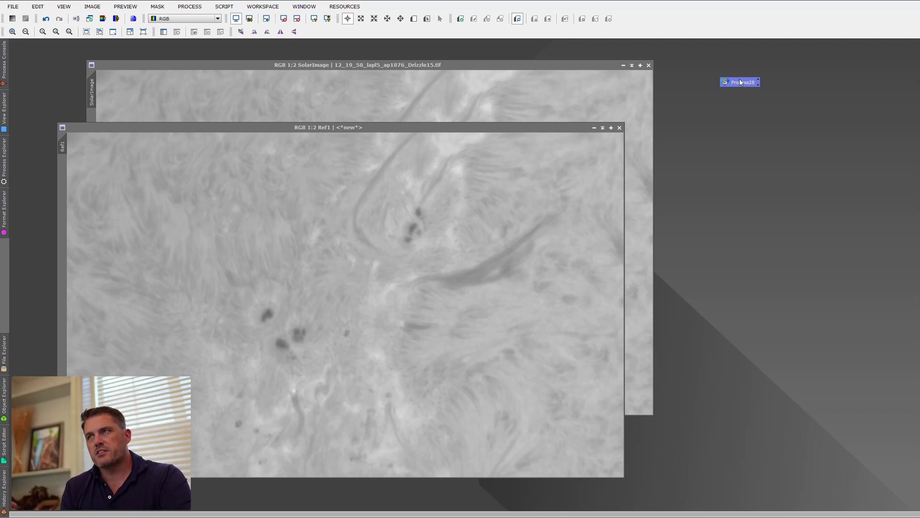
{"action": "left_click", "coordinate": [449, 64]}
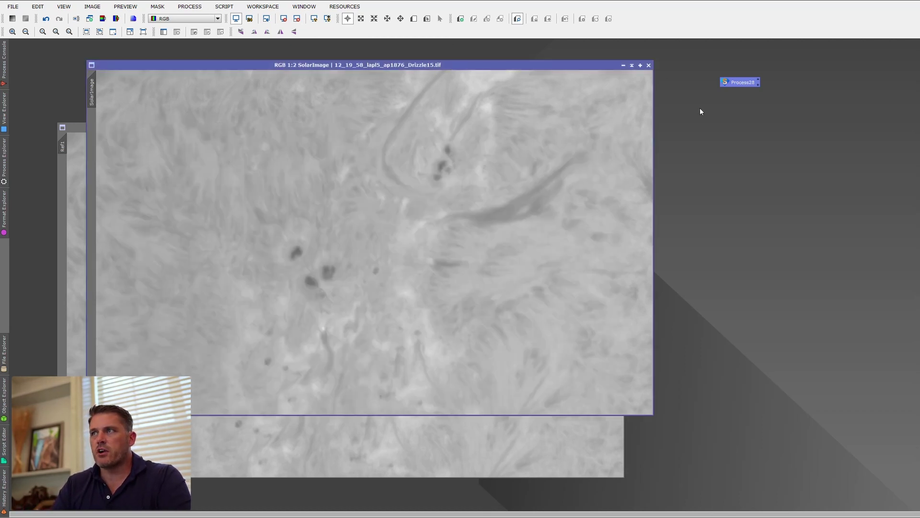
{"action": "left_click_drag", "start_coordinate": [740, 84], "coordinate": [402, 109]}
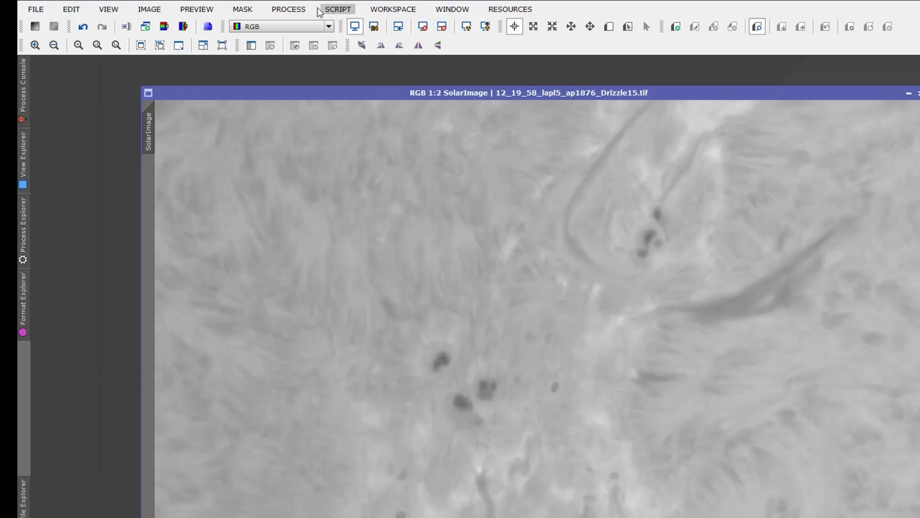
- Open an empty ProcessContainer and arrange its window beside the SolarImage view
{"action": "left_click", "coordinate": [189, 6]}
{"action": "mouse_move", "coordinate": [350, 27]}
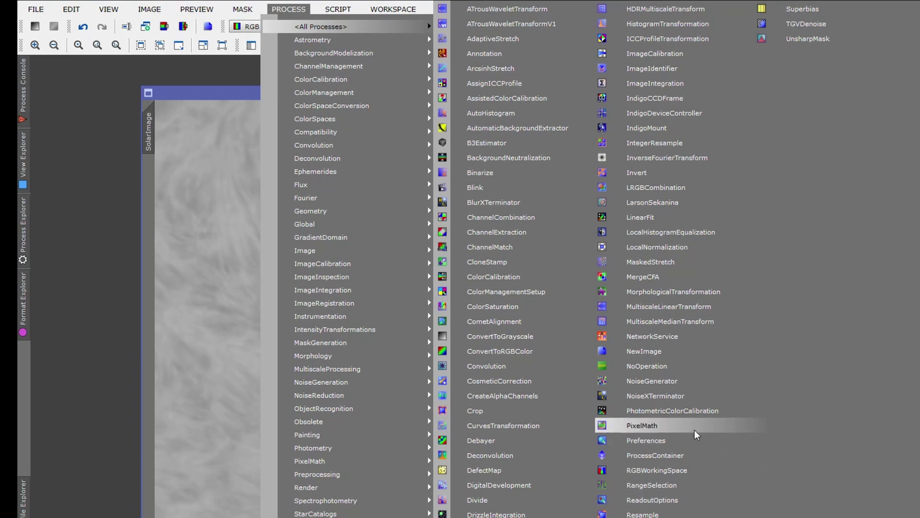
{"action": "left_click", "coordinate": [671, 454]}
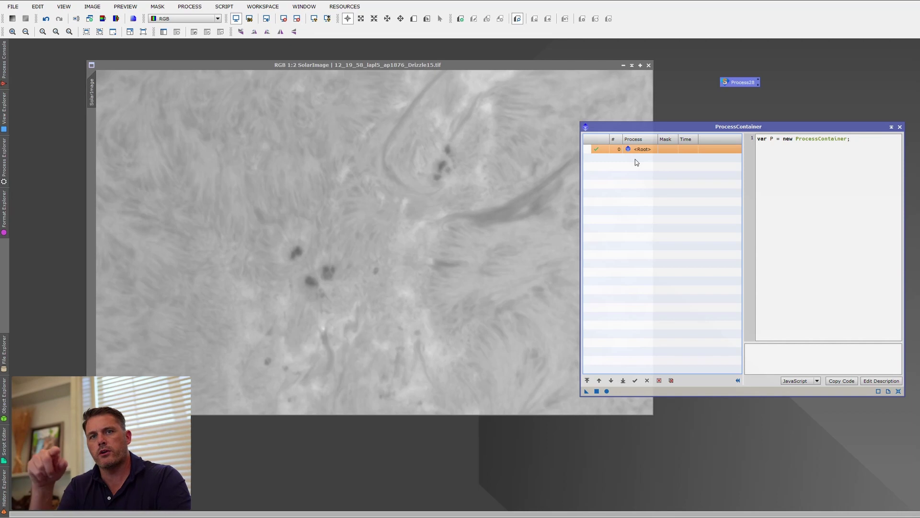
{"action": "mouse_move", "coordinate": [586, 391]}
{"action": "left_mouse_down"}
{"action": "mouse_move", "coordinate": [477, 293]}
{"action": "mouse_move", "coordinate": [500, 328]}
{"action": "mouse_move", "coordinate": [583, 391]}
{"action": "left_mouse_up"}
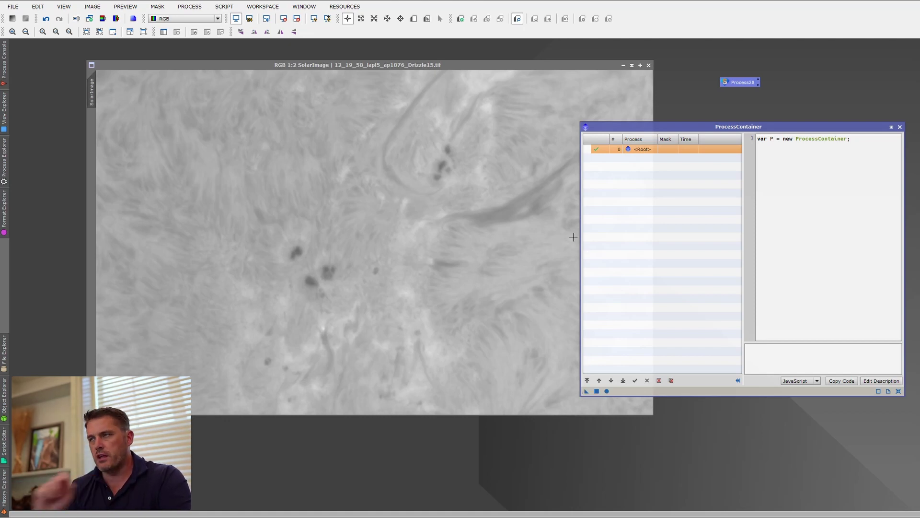
{"action": "left_click_drag", "start_coordinate": [746, 126], "coordinate": [736, 198]}
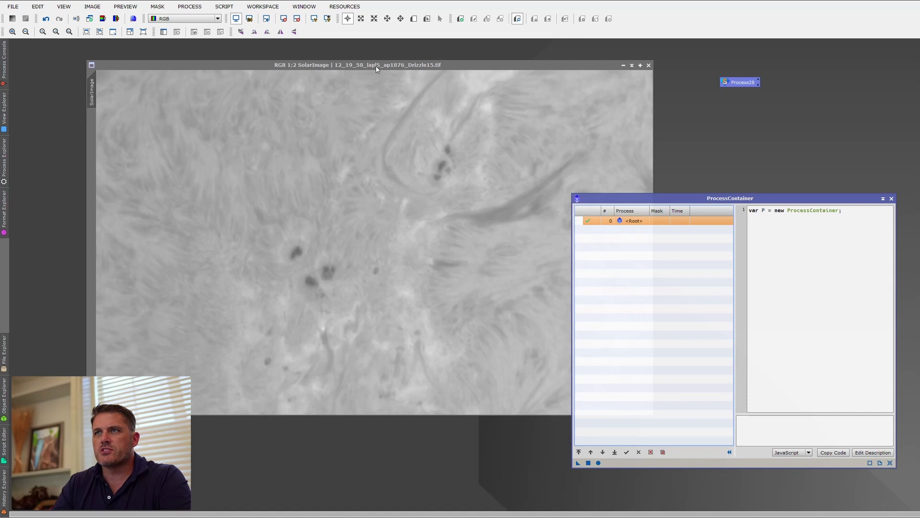
{"action": "left_click_drag", "start_coordinate": [376, 69], "coordinate": [361, 65]}
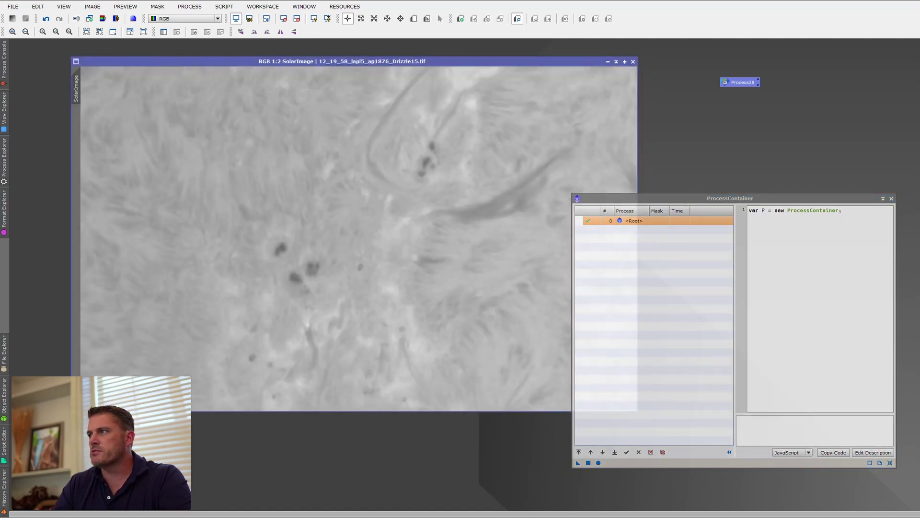
- Apply the PixelMath expression rescale($T,min($T),max($T)) to SolarImage and add that instance to the ProcessContainer
{"action": "double_click", "coordinate": [741, 82]}
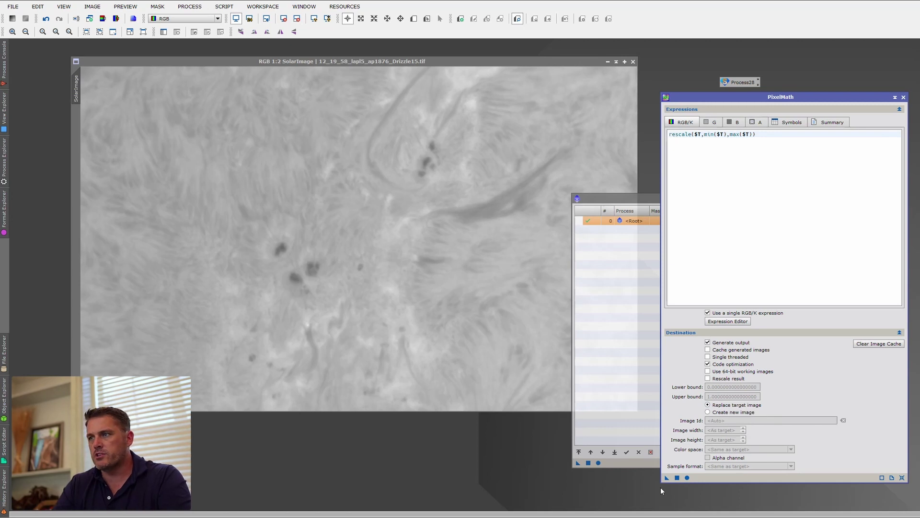
{"action": "left_click_drag", "start_coordinate": [667, 477], "coordinate": [293, 226]}
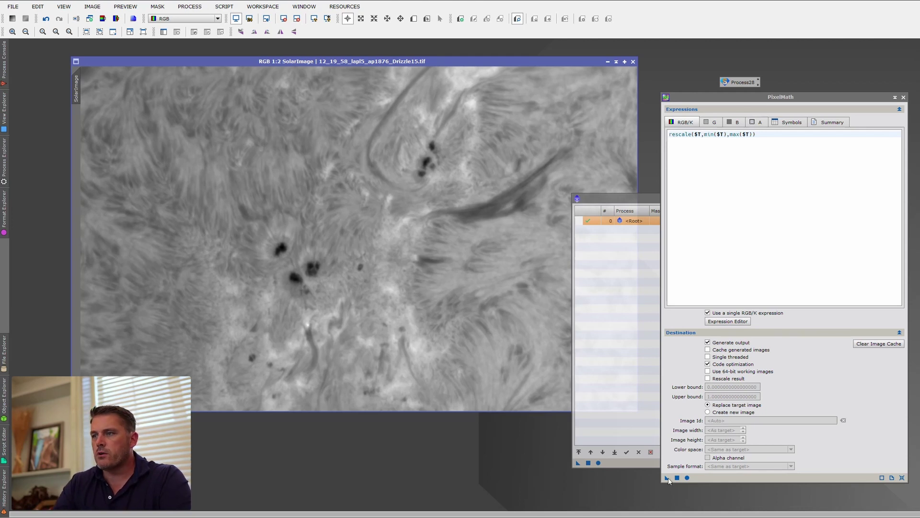
{"action": "left_click_drag", "start_coordinate": [667, 478], "coordinate": [616, 264]}
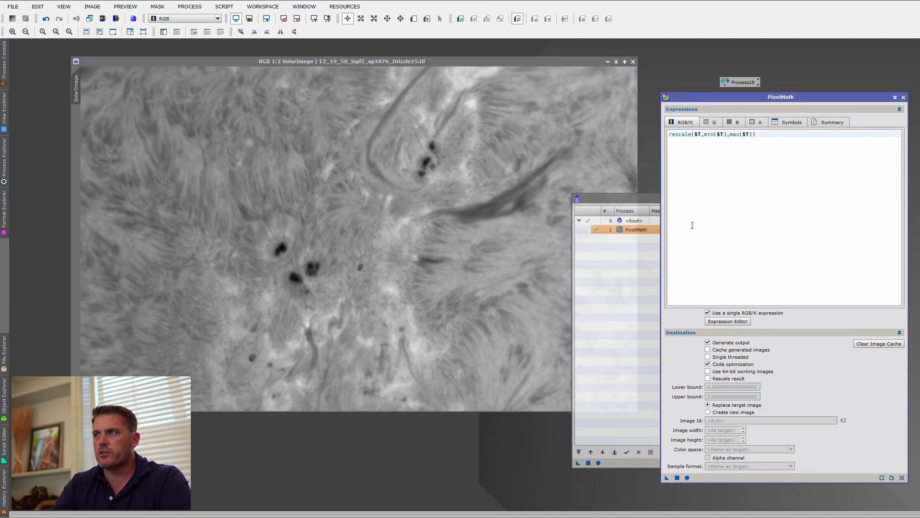
- Save the rescale PixelMath instance as a process icon on the workspace and shift the CloseView icon out of the way
{"action": "left_click_drag", "start_coordinate": [724, 102], "coordinate": [742, 114]}
{"action": "left_click_drag", "start_coordinate": [685, 487], "coordinate": [783, 55]}
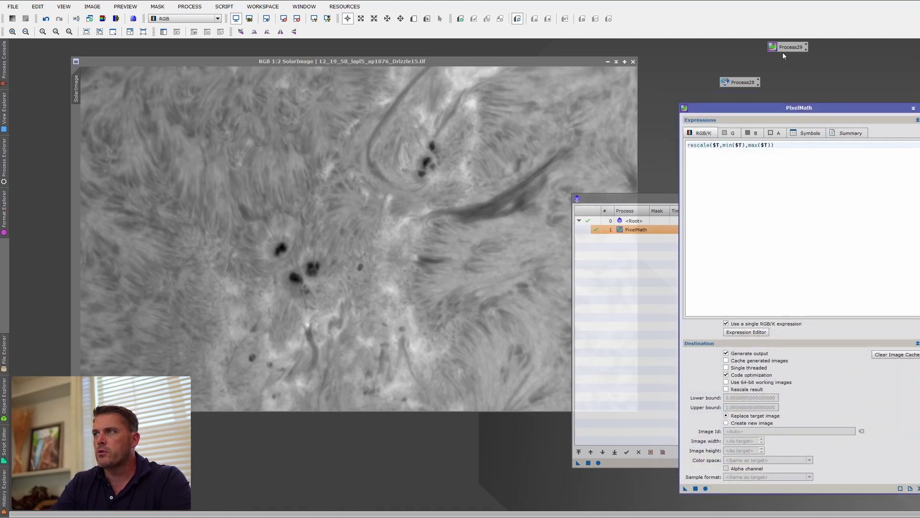
{"action": "left_click_drag", "start_coordinate": [739, 83], "coordinate": [722, 61]}
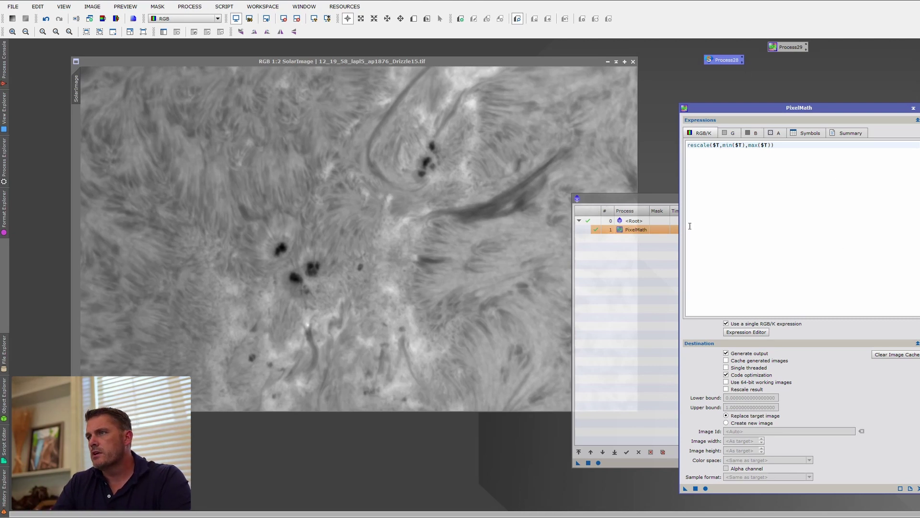
- Apply the PixelMath expression $T*.5 to SolarImage and store the instance both in the ProcessContainer and as a second workspace icon
{"action": "left_click", "coordinate": [343, 198]}
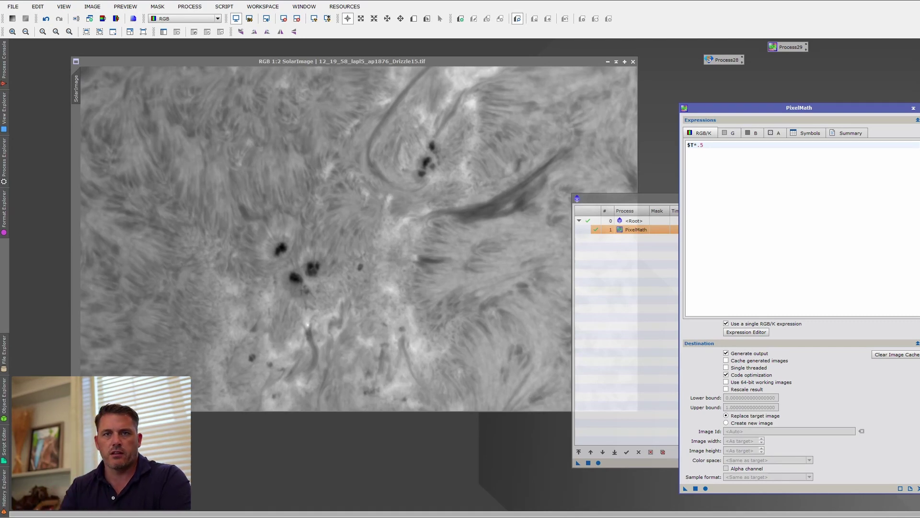
{"action": "left_click_drag", "start_coordinate": [685, 489], "coordinate": [293, 236]}
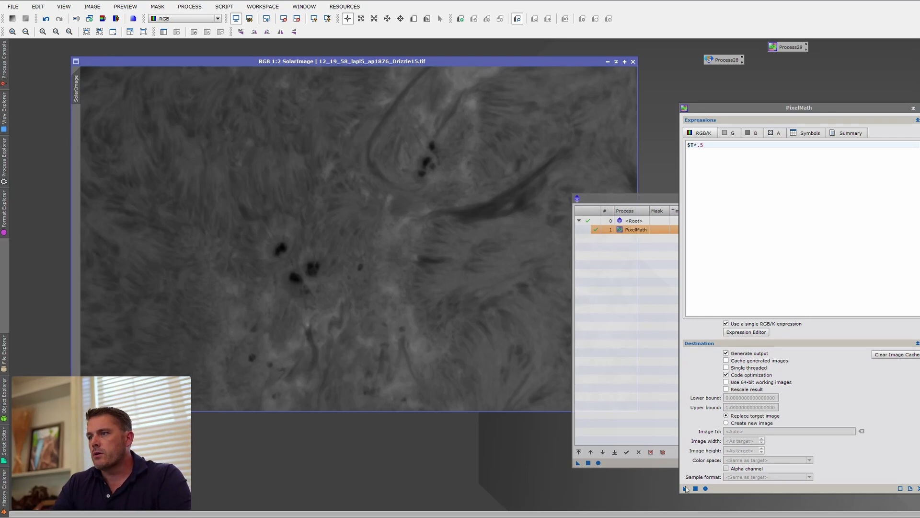
{"action": "left_click_drag", "start_coordinate": [686, 489], "coordinate": [599, 244]}
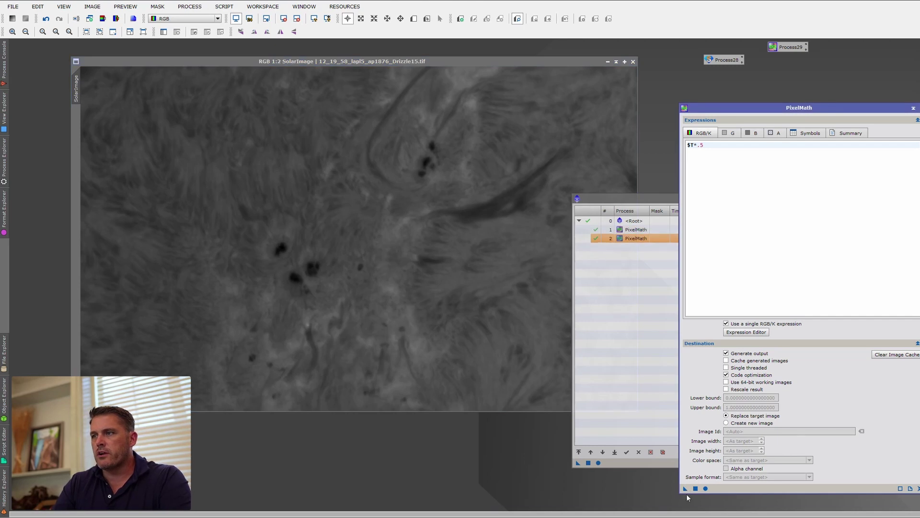
{"action": "left_click_drag", "start_coordinate": [685, 489], "coordinate": [773, 59]}
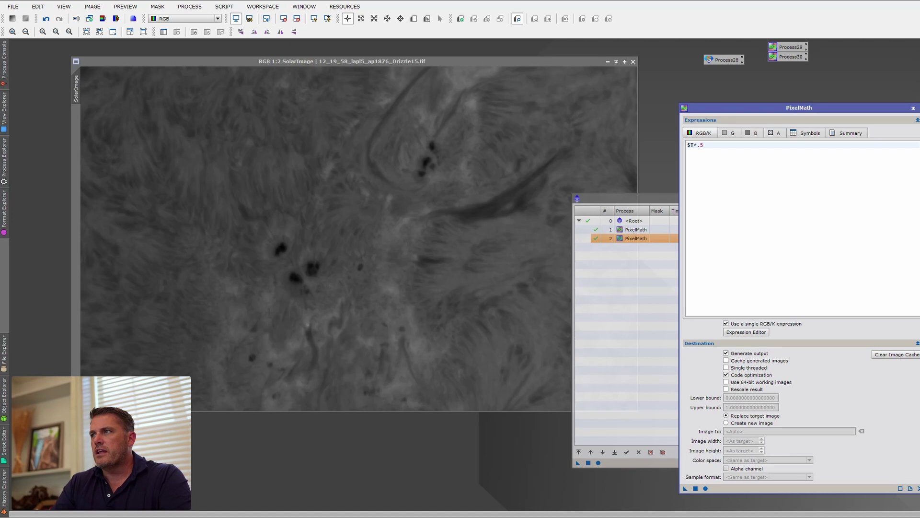
- Reload the rescale expression from the first PixelMath icon, apply it to SolarImage, and store it as the third container entry and third icon
{"action": "left_click_drag", "start_coordinate": [789, 48], "coordinate": [729, 170]}
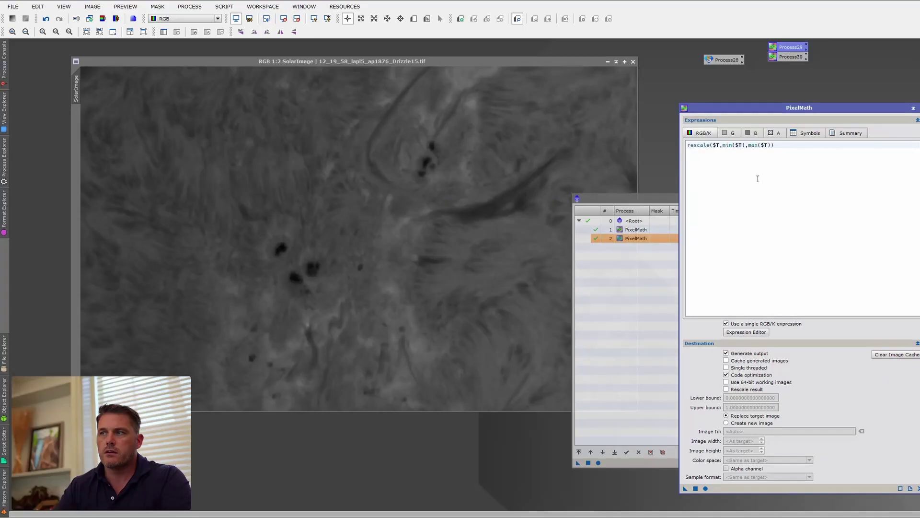
{"action": "left_click_drag", "start_coordinate": [685, 488], "coordinate": [382, 254]}
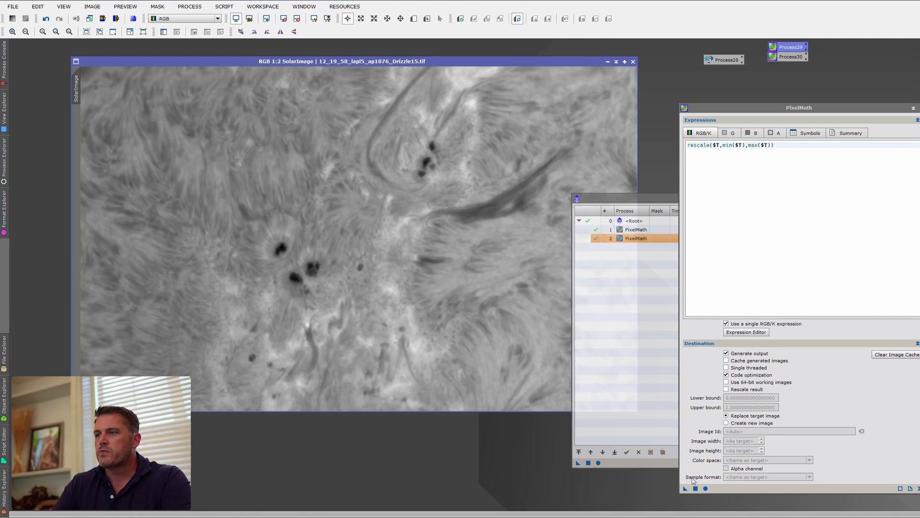
{"action": "left_click_drag", "start_coordinate": [689, 487], "coordinate": [639, 341]}
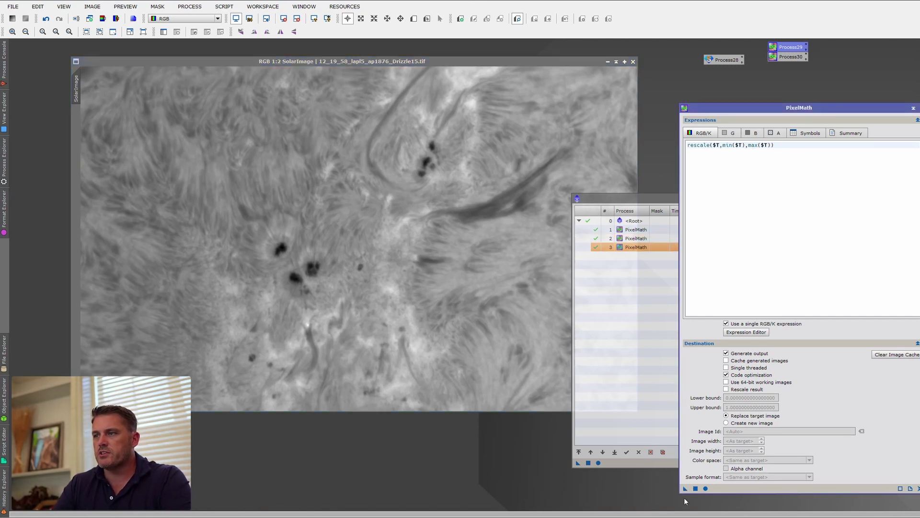
{"action": "left_click_drag", "start_coordinate": [685, 487], "coordinate": [774, 68]}
{"action": "double_click", "coordinate": [778, 109]}
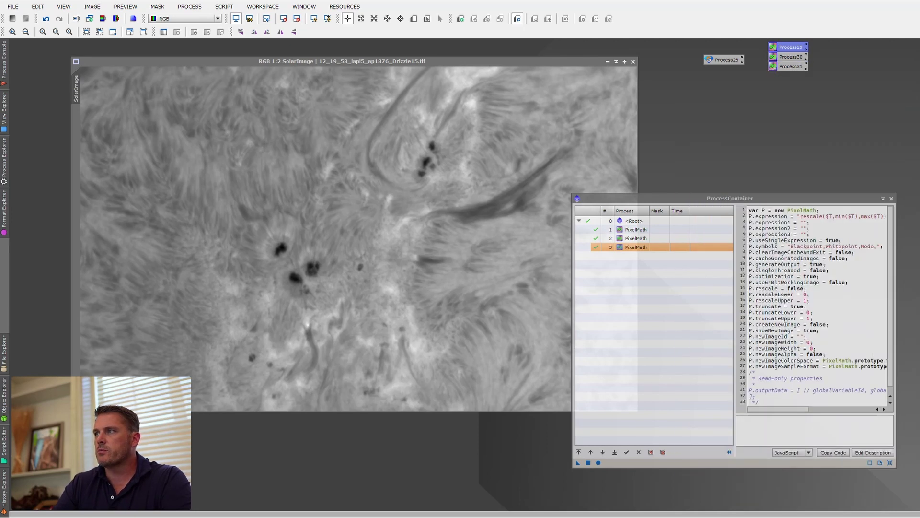
- Undo the three PixelMath applications on SolarImage and move the ProcessContainer window clear of the image
{"action": "left_click", "coordinate": [46, 19]}
{"action": "left_click", "coordinate": [45, 20]}
{"action": "left_click", "coordinate": [46, 19]}
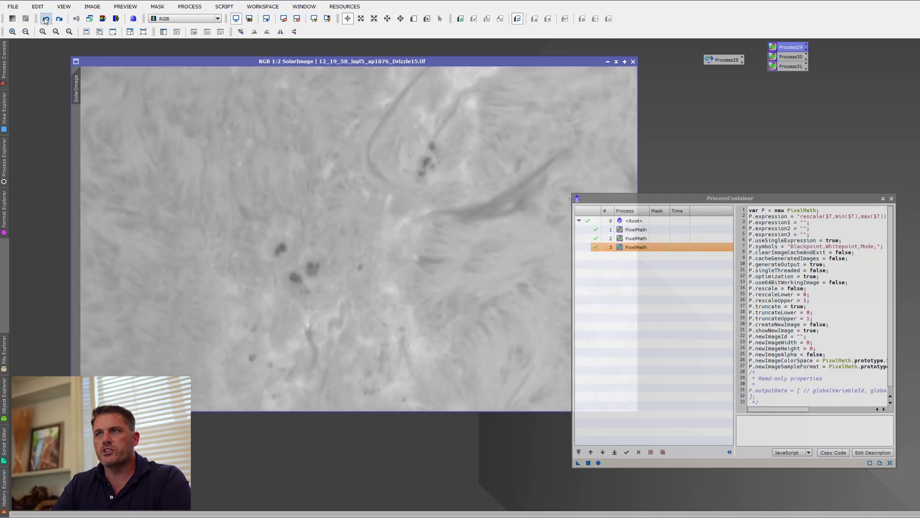
{"action": "left_click_drag", "start_coordinate": [646, 197], "coordinate": [759, 165]}
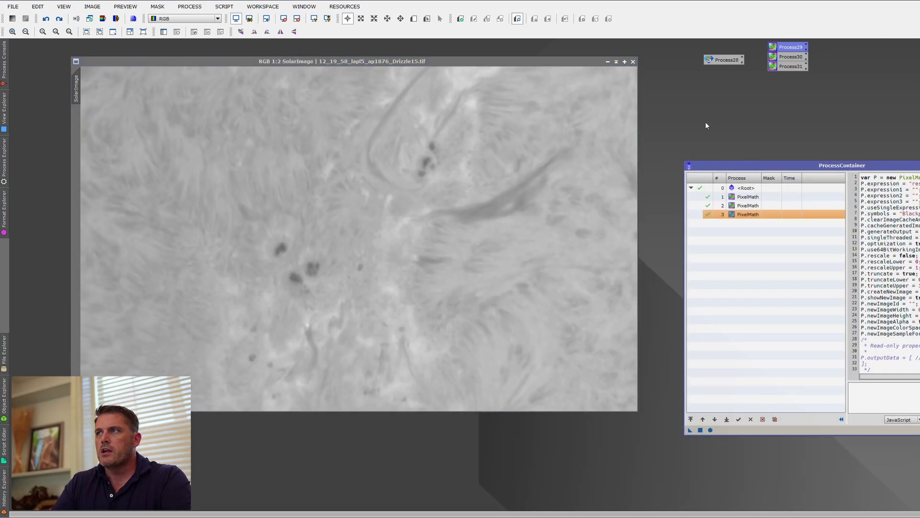
- Apply the three saved PixelMath icons to SolarImage one after another: rescale, $T*.5, rescale
{"action": "left_click", "coordinate": [784, 48]}
{"action": "left_click_drag", "start_coordinate": [784, 48], "coordinate": [444, 151]}
{"action": "left_click_drag", "start_coordinate": [785, 56], "coordinate": [425, 149]}
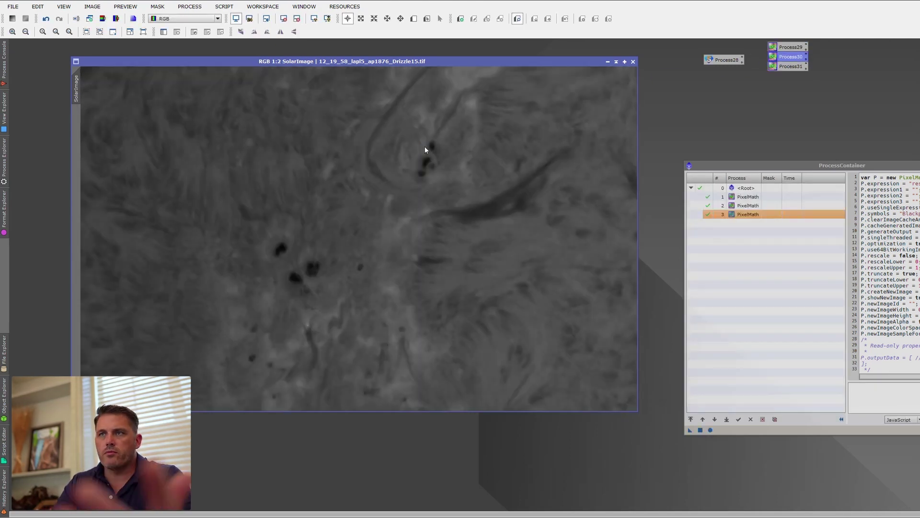
{"action": "left_click_drag", "start_coordinate": [790, 67], "coordinate": [480, 188]}
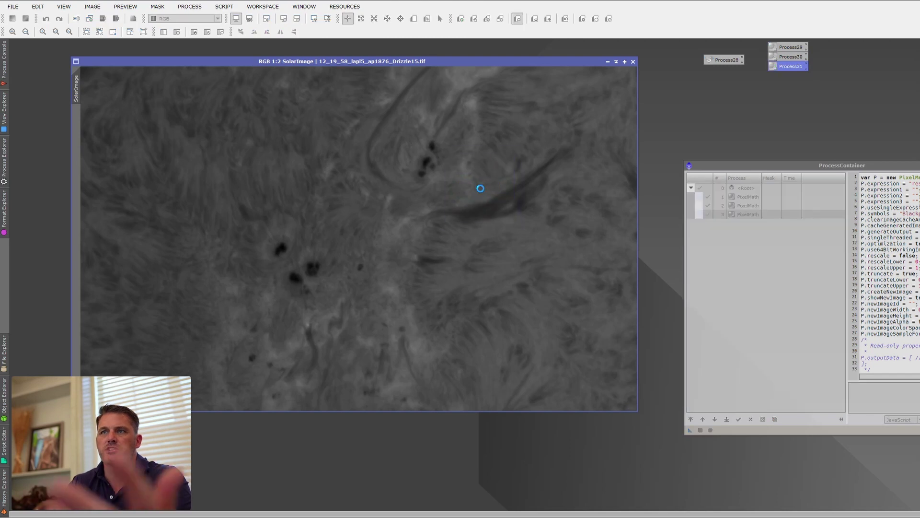
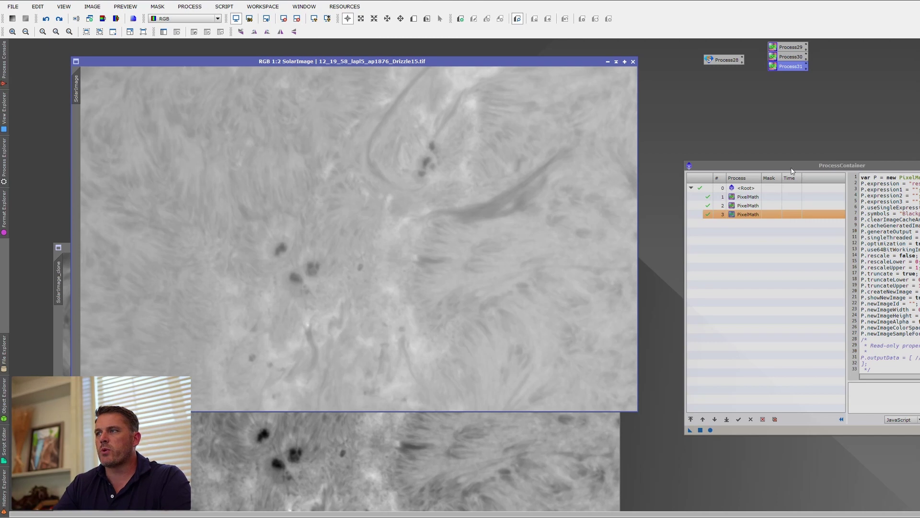
- Apply the whole ProcessContainer with its three PixelMath entries to the SolarImage view
{"action": "left_click_drag", "start_coordinate": [801, 165], "coordinate": [766, 130]}
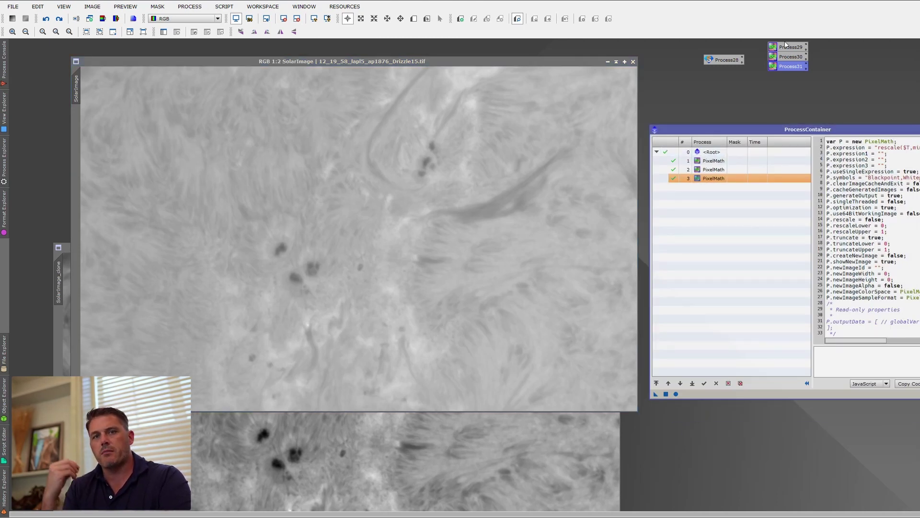
{"action": "left_click", "coordinate": [655, 393]}
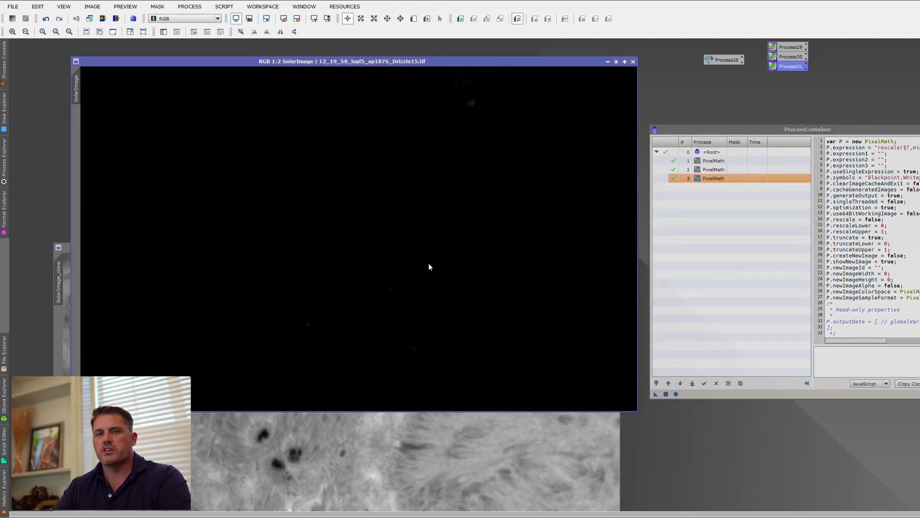
{"action": "left_click_drag", "start_coordinate": [370, 224], "coordinate": [371, 293]}
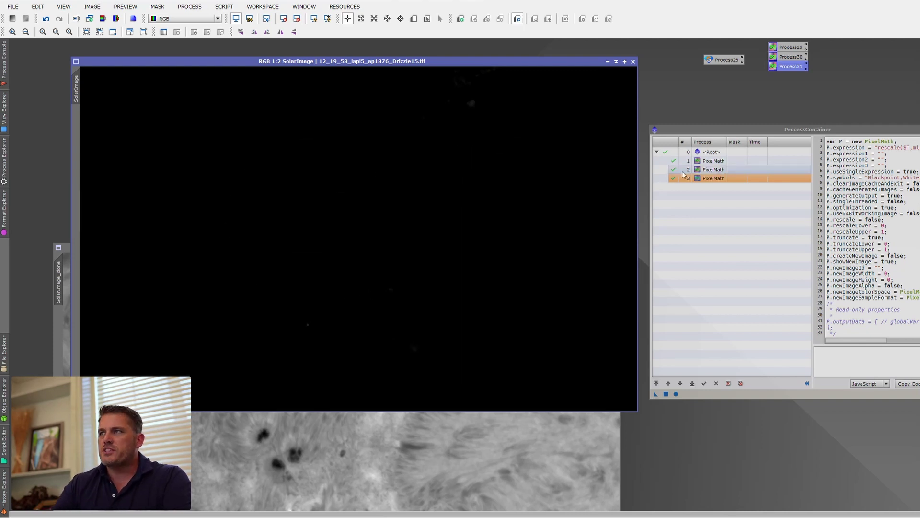
- Undo the container run on SolarImage and review the expressions in the first container entry and the second and third PixelMath icons
{"action": "double_click", "coordinate": [716, 161]}
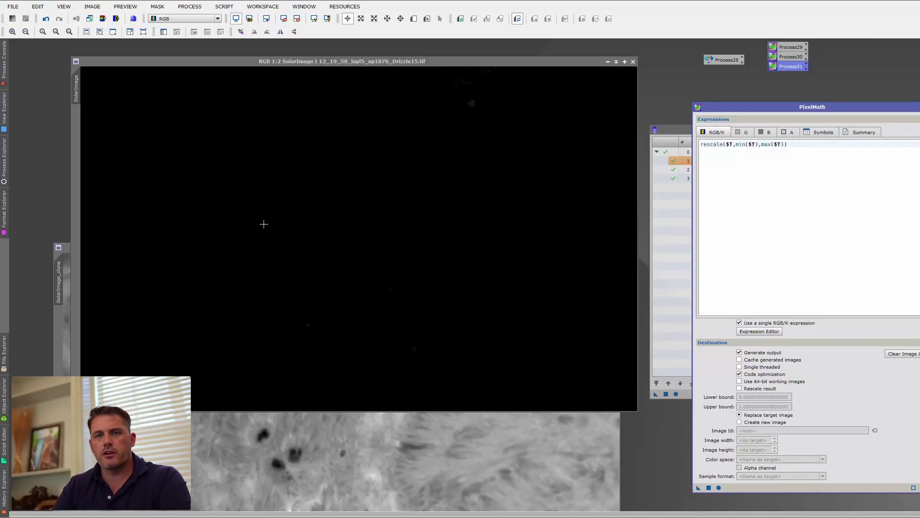
{"action": "left_click", "coordinate": [46, 18]}
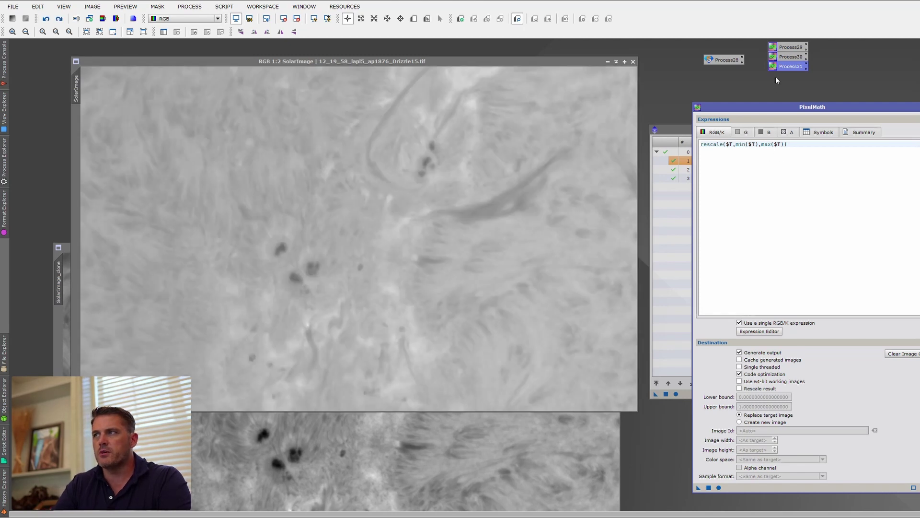
{"action": "double_click", "coordinate": [782, 57]}
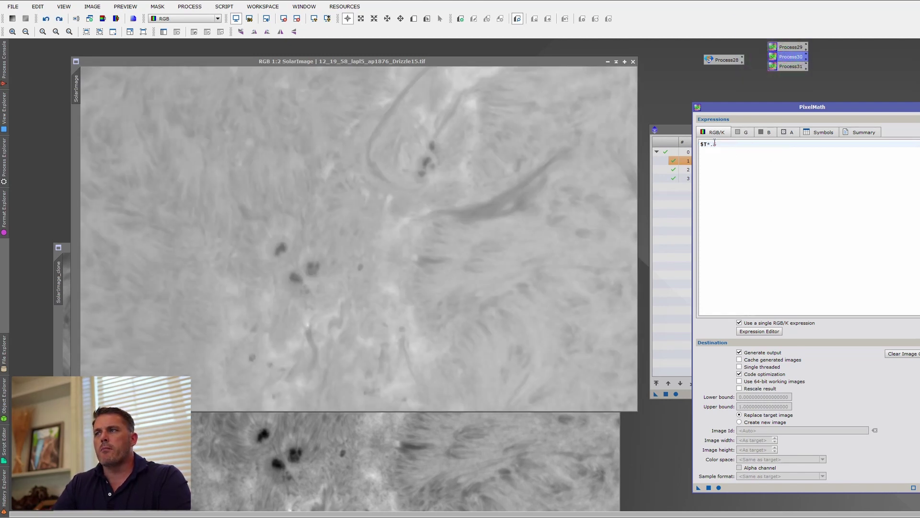
{"action": "double_click", "coordinate": [781, 67]}
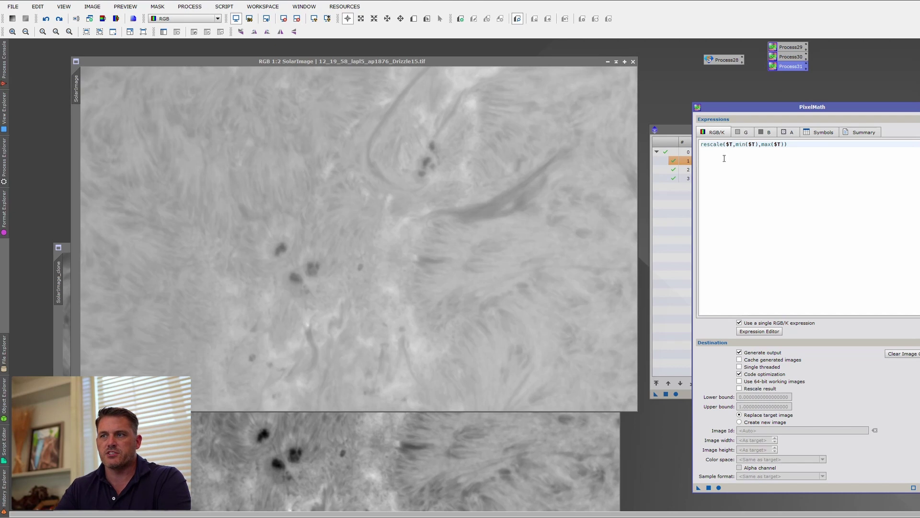
- Compare SolarImage with and without the ProcessContainer result by stepping through its history
{"action": "key", "text": "ctrl+z"}
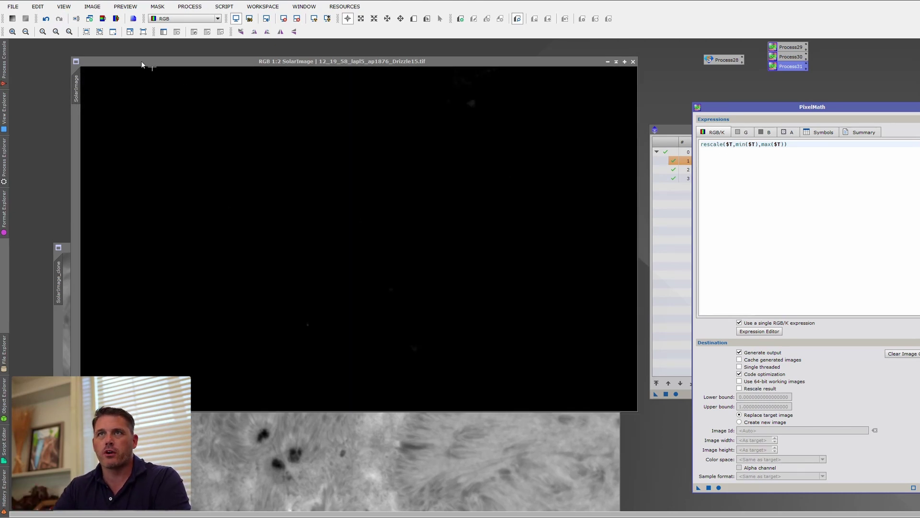
{"action": "left_click", "coordinate": [146, 80]}
{"action": "key", "text": "ctrl+y"}
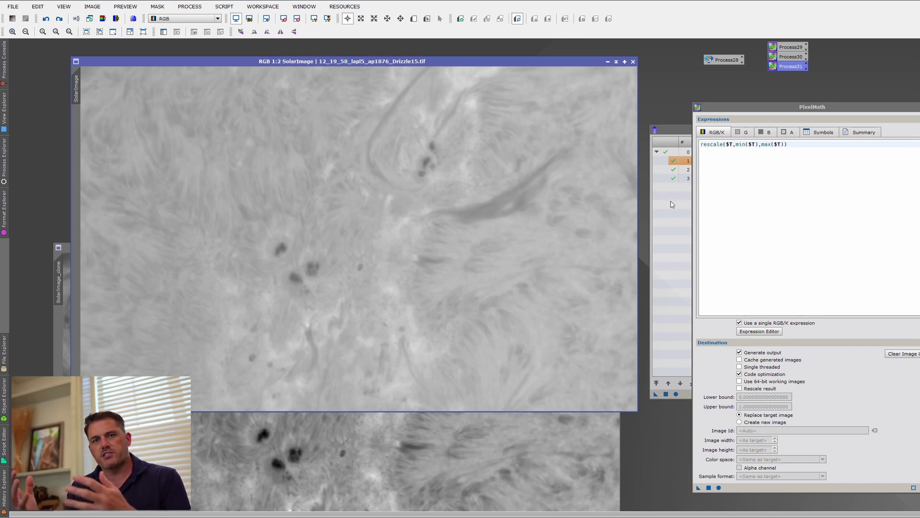
{"action": "left_click", "coordinate": [718, 61]}
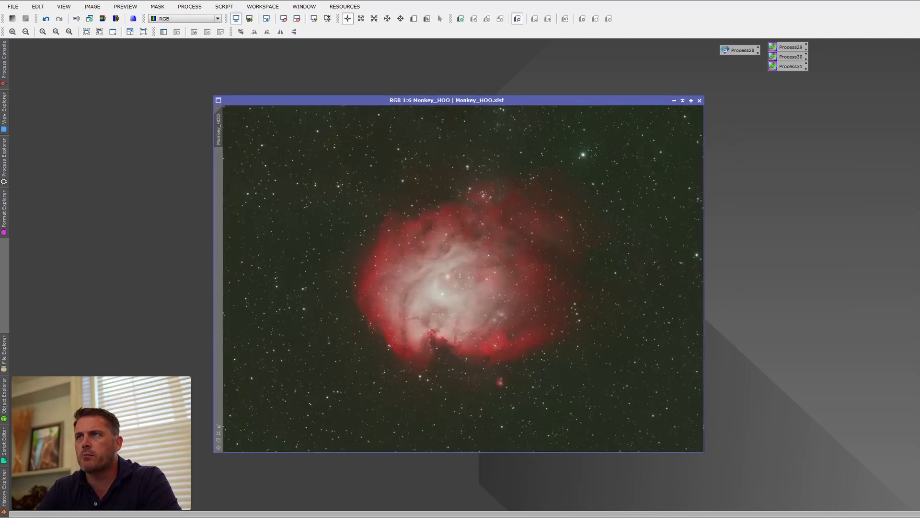
{"action": "left_click", "coordinate": [234, 118]}
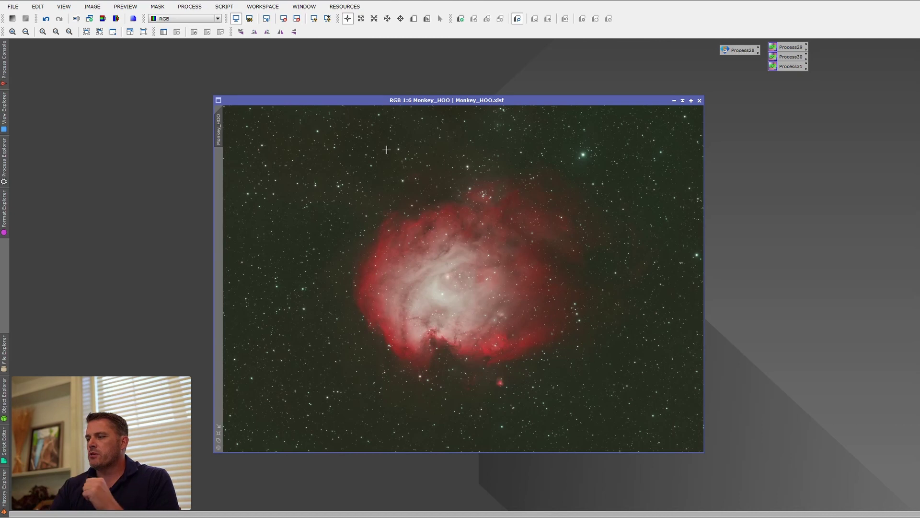
- Open the BackgroundNeutralization process beside the Monkey_HOO image, look over its reference image, limits and region of interest settings, and close it
{"action": "left_click", "coordinate": [189, 6]}
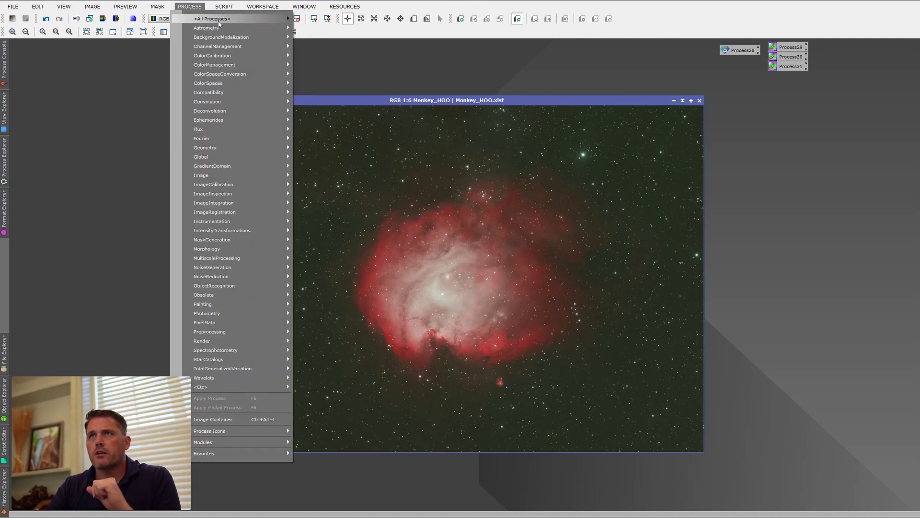
{"action": "mouse_move", "coordinate": [217, 21]}
{"action": "left_click", "coordinate": [354, 110]}
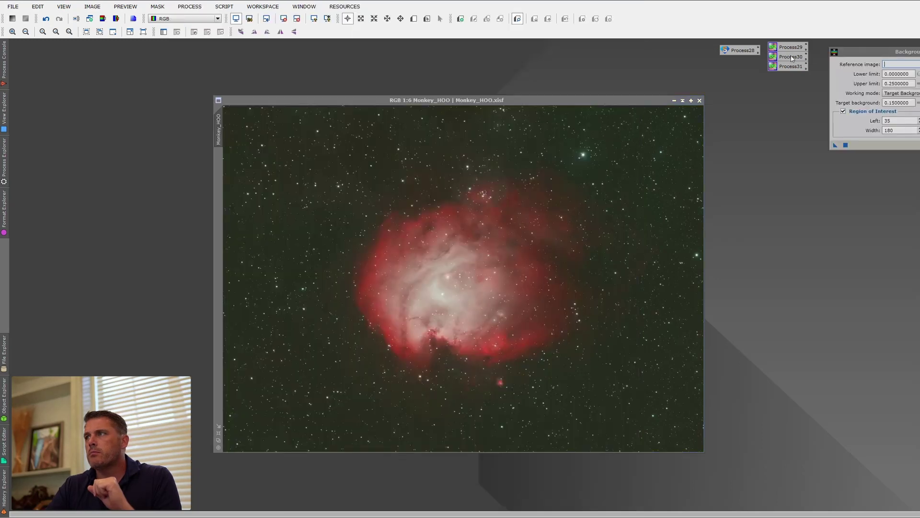
{"action": "left_click_drag", "start_coordinate": [860, 53], "coordinate": [673, 142]}
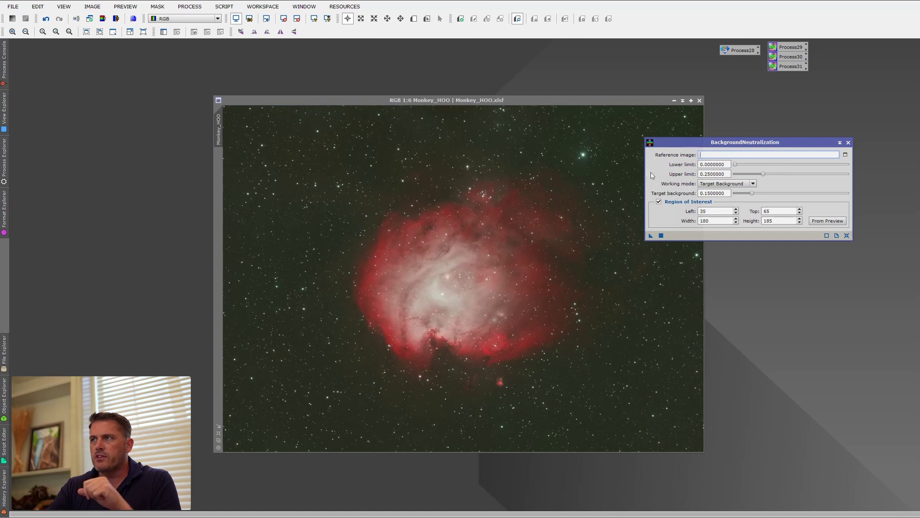
{"action": "left_click_drag", "start_coordinate": [715, 147], "coordinate": [708, 156]}
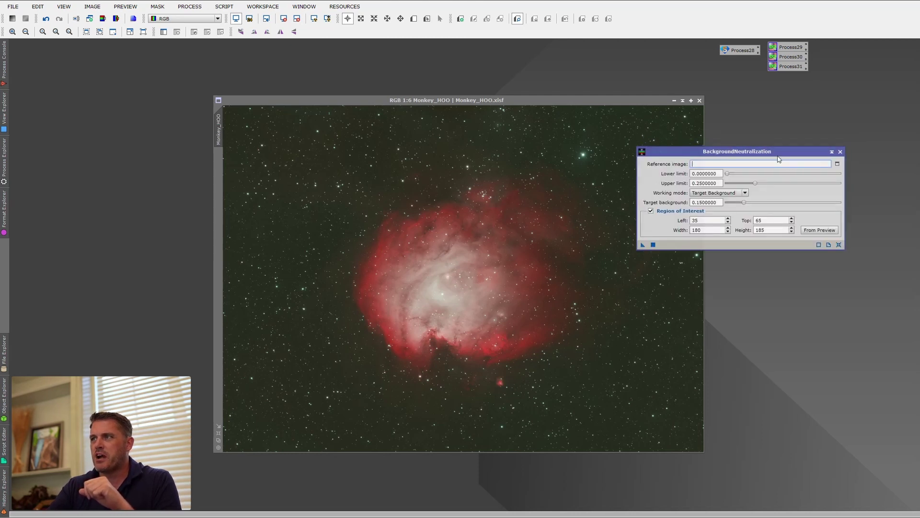
{"action": "left_click_drag", "start_coordinate": [796, 153], "coordinate": [801, 153]}
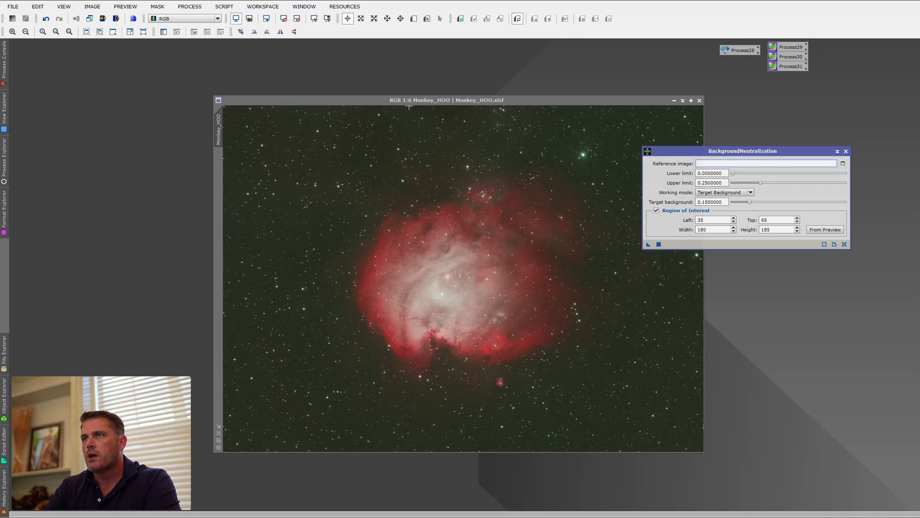
{"action": "left_click_drag", "start_coordinate": [404, 100], "coordinate": [363, 103]}
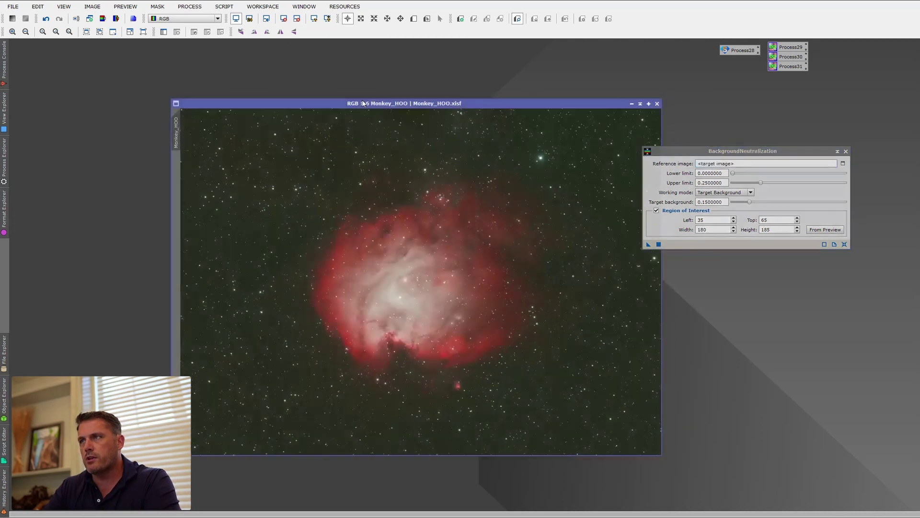
{"action": "left_click", "coordinate": [845, 151]}
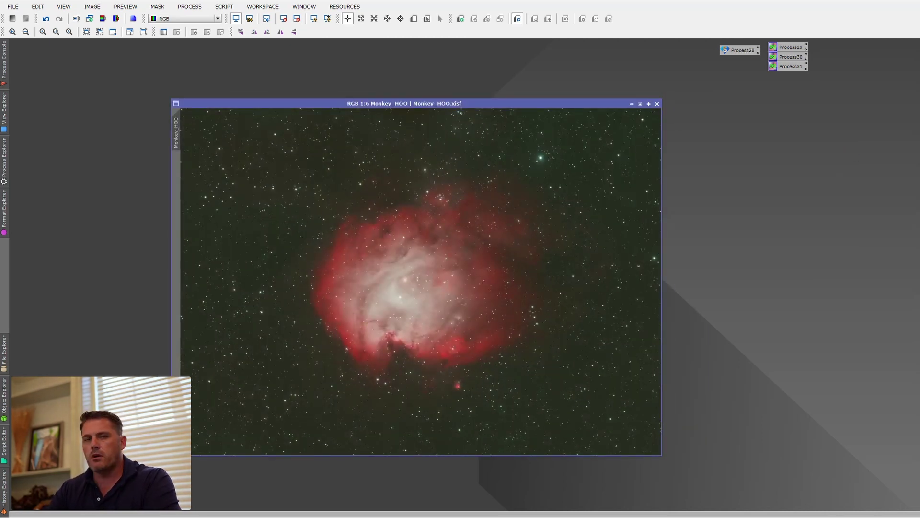
- Run PixelMath with gconv($T,15) on Monkey_HOO, outputting the blurred result as a new image with the Id Ref1
{"action": "double_click", "coordinate": [788, 56]}
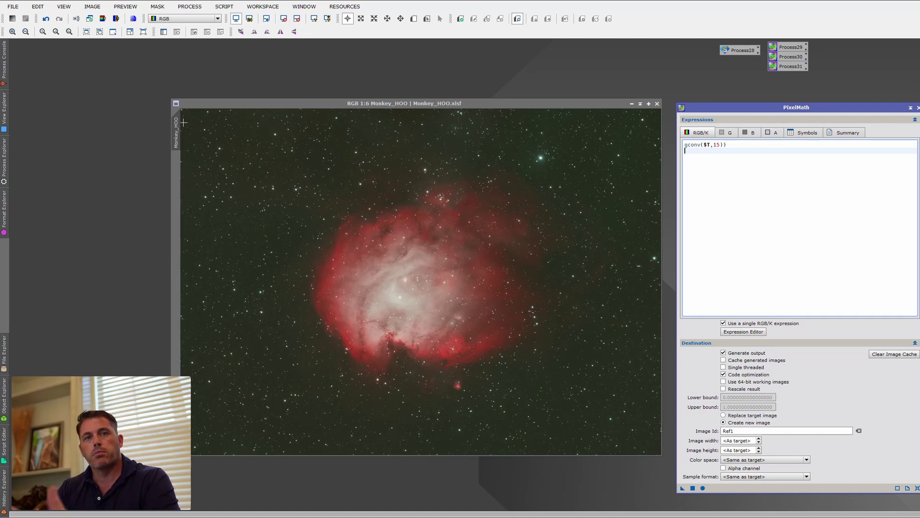
{"action": "left_click_drag", "start_coordinate": [725, 107], "coordinate": [711, 100]}
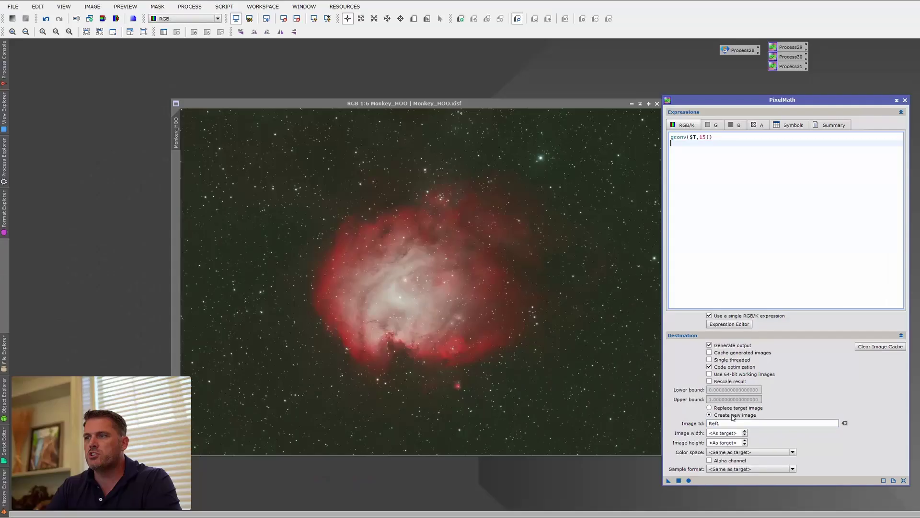
{"action": "left_click", "coordinate": [716, 415]}
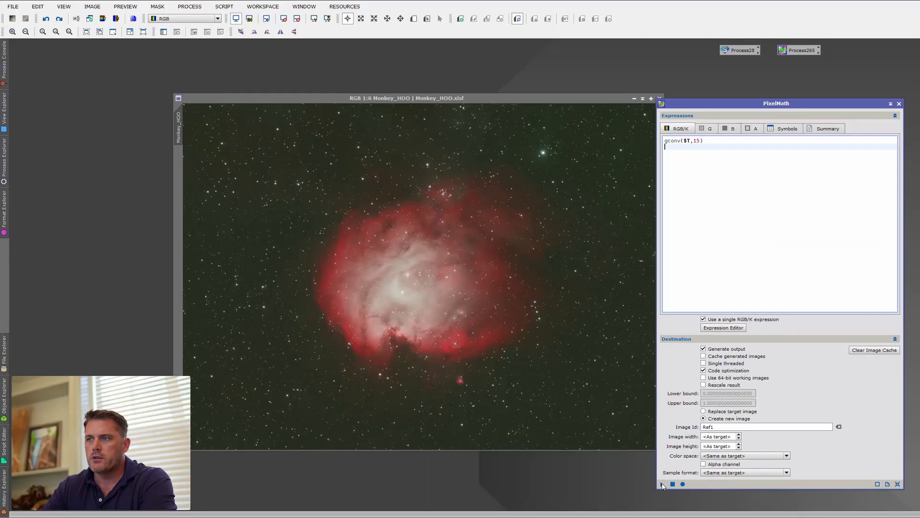
{"action": "left_click", "coordinate": [662, 484]}
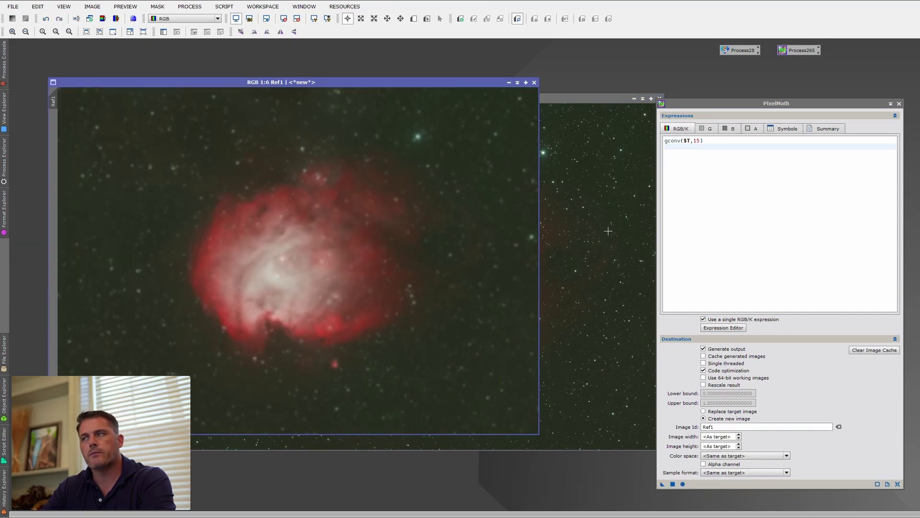
- Delete the existing PixelMath icon and save the current gconv($T,15) instance as a new process icon on the workspace
{"action": "right_click", "coordinate": [806, 51]}
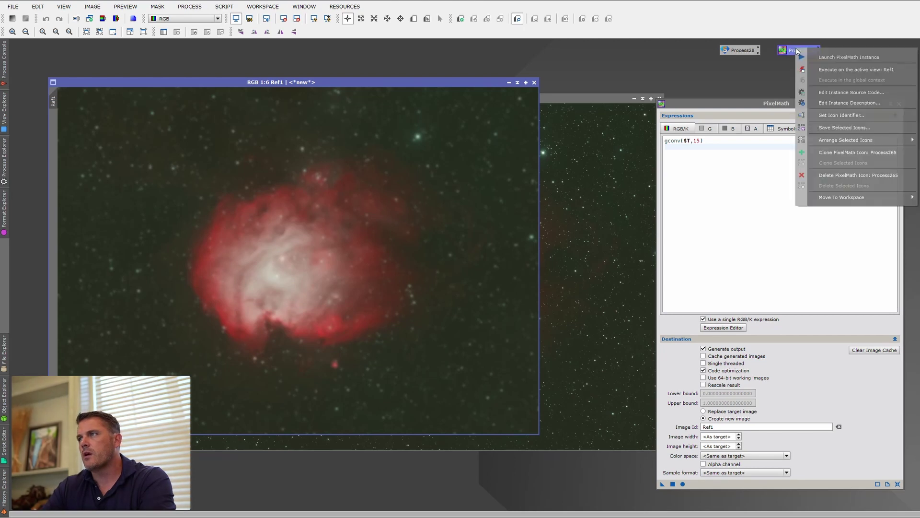
{"action": "left_click", "coordinate": [814, 177]}
{"action": "left_click_drag", "start_coordinate": [444, 82], "coordinate": [555, 63]}
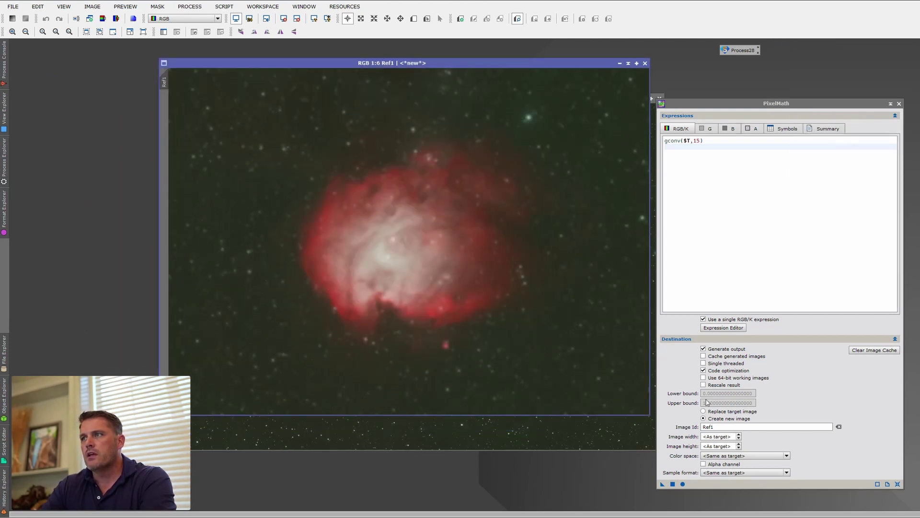
{"action": "left_click_drag", "start_coordinate": [662, 483], "coordinate": [807, 64]}
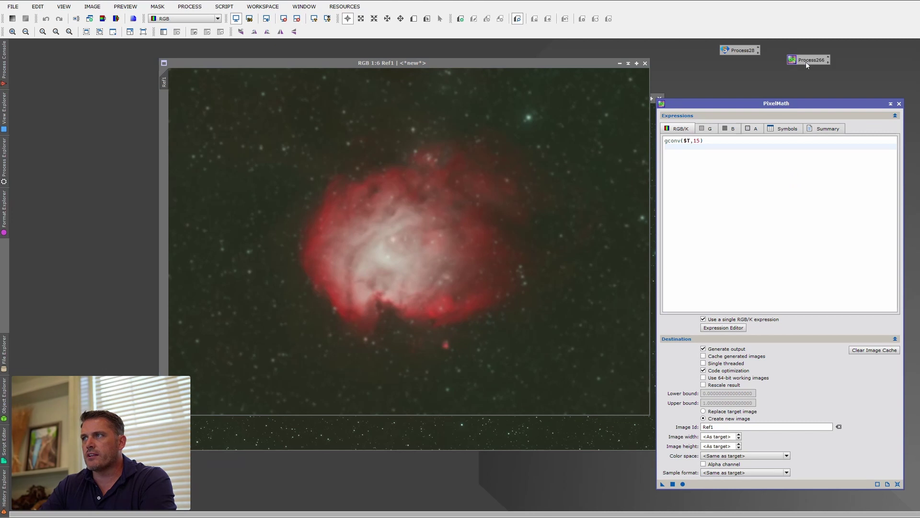
- Rearrange the PixelMath, Ref1 and Monkey_HOO windows so that Monkey_HOO lies in front of Ref1 and clear of PixelMath
{"action": "left_click_drag", "start_coordinate": [750, 101], "coordinate": [797, 90]}
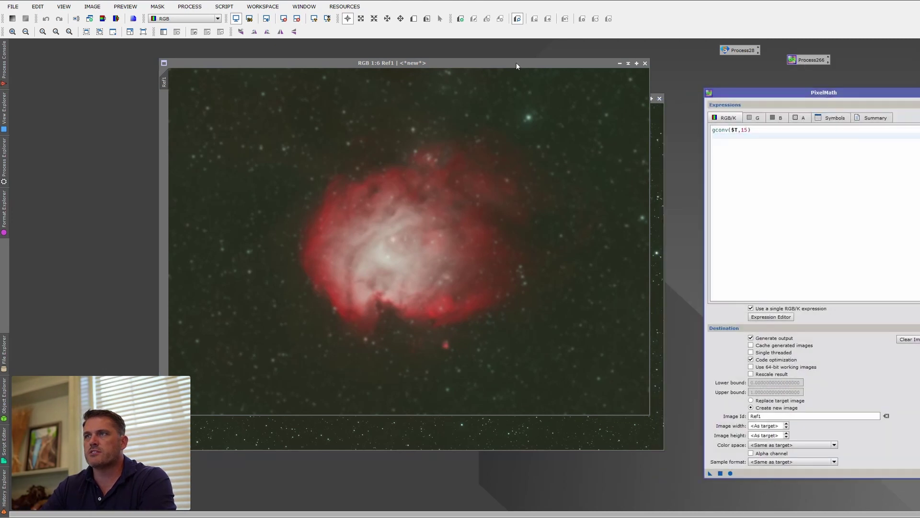
{"action": "left_click_drag", "start_coordinate": [515, 66], "coordinate": [552, 56]}
{"action": "left_click", "coordinate": [187, 191]}
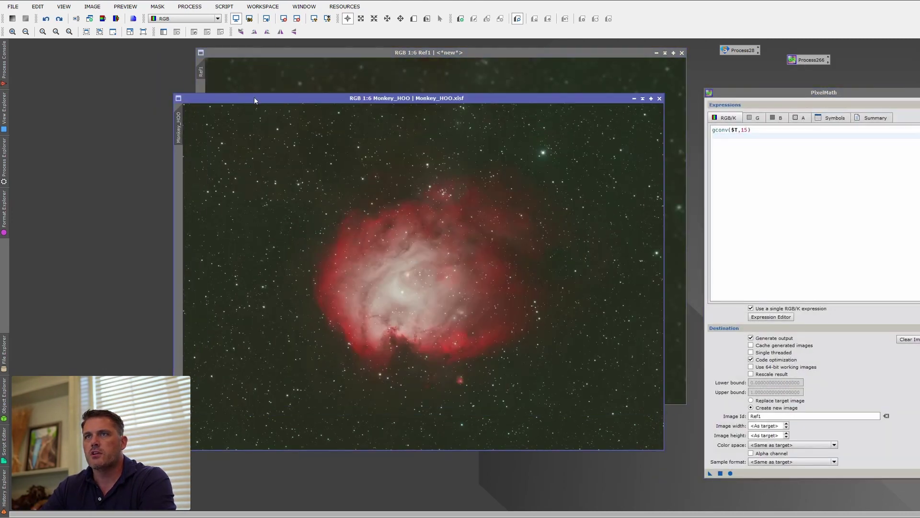
{"action": "left_click_drag", "start_coordinate": [254, 97], "coordinate": [177, 113]}
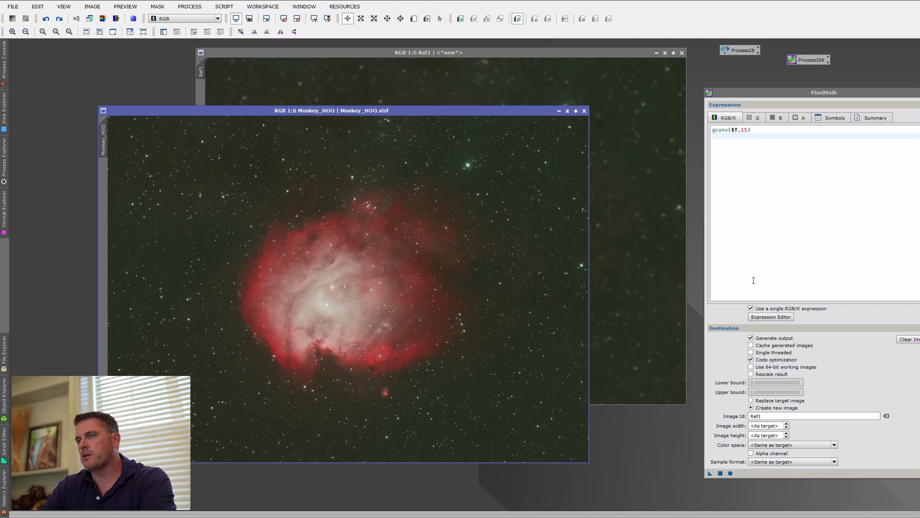
- Review the red, green and blue channel expressions of the PixelMath that neutralizes the background using the Ref1 minimums
{"action": "left_click", "coordinate": [740, 50]}
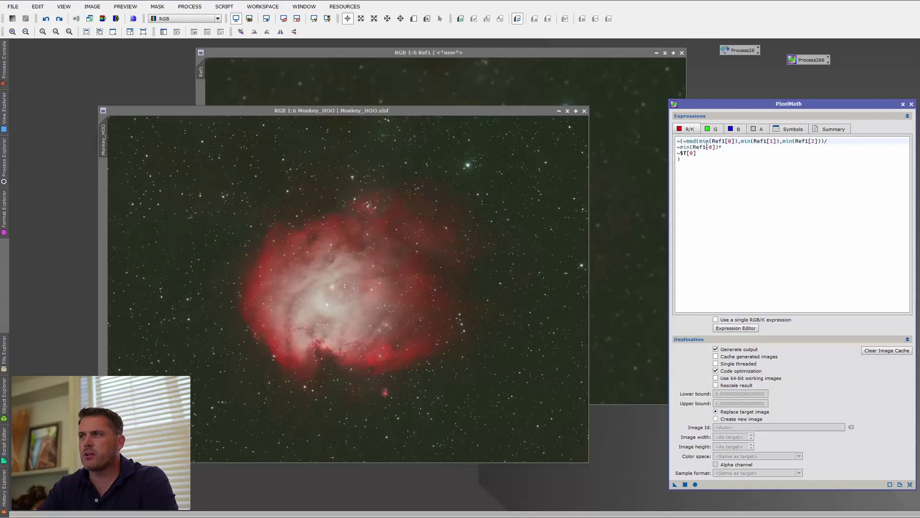
{"action": "left_click", "coordinate": [713, 130]}
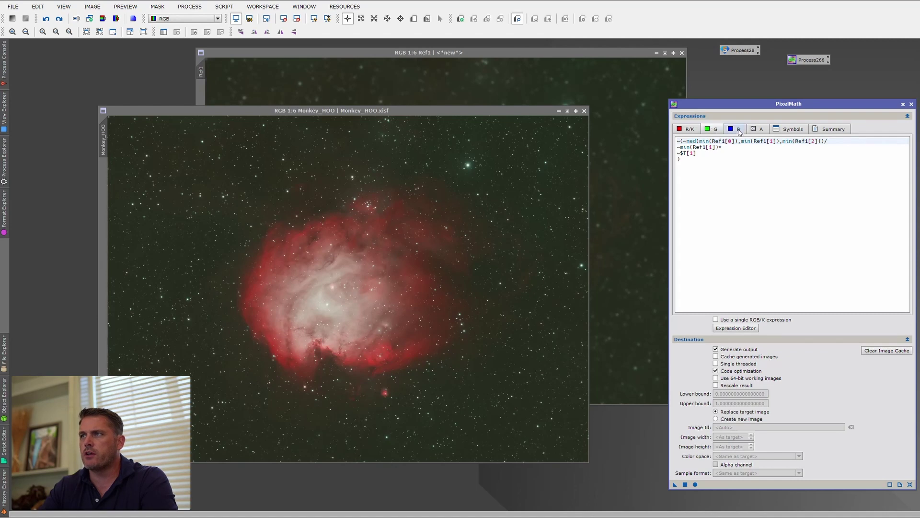
{"action": "left_click", "coordinate": [738, 129]}
{"action": "left_click", "coordinate": [715, 130]}
{"action": "left_click", "coordinate": [689, 130]}
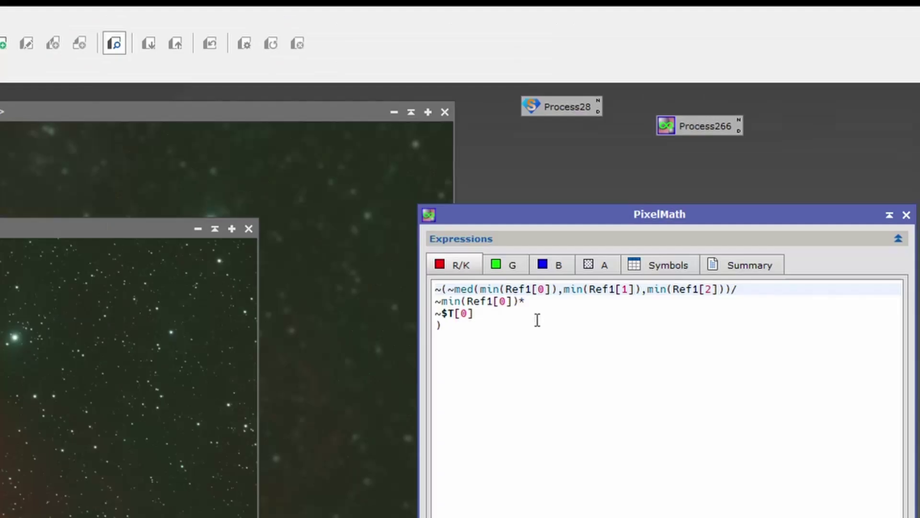
{"action": "left_click", "coordinate": [712, 129]}
{"action": "left_click", "coordinate": [735, 129]}
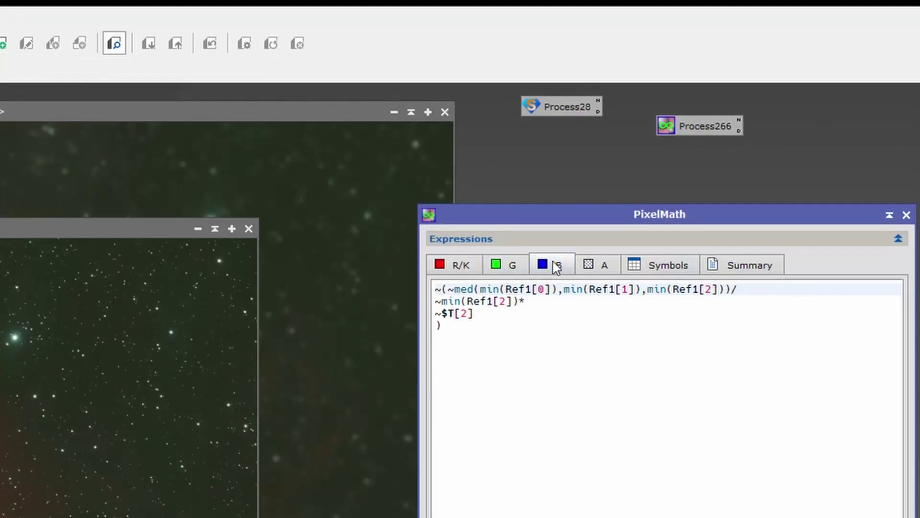
{"action": "left_click", "coordinate": [522, 370]}
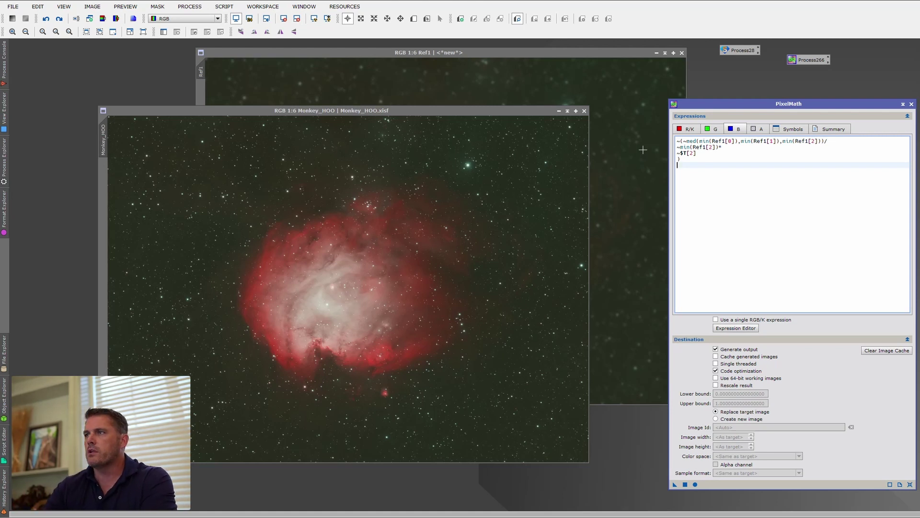
- Apply the three-channel PixelMath based on Ref1 to Monkey_HOO, and save that instance as a process icon below the gconv icon
{"action": "left_click_drag", "start_coordinate": [727, 98], "coordinate": [724, 95]}
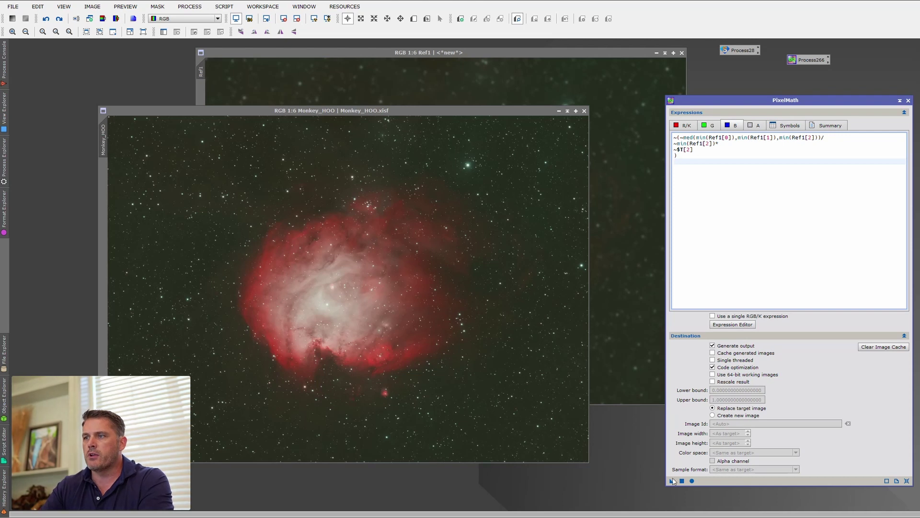
{"action": "left_click_drag", "start_coordinate": [673, 481], "coordinate": [312, 290]}
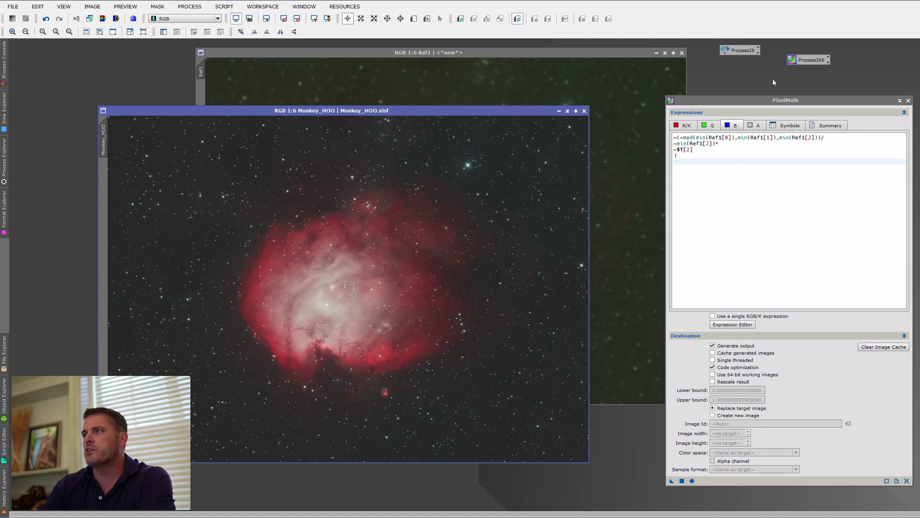
{"action": "left_click_drag", "start_coordinate": [744, 100], "coordinate": [741, 101]}
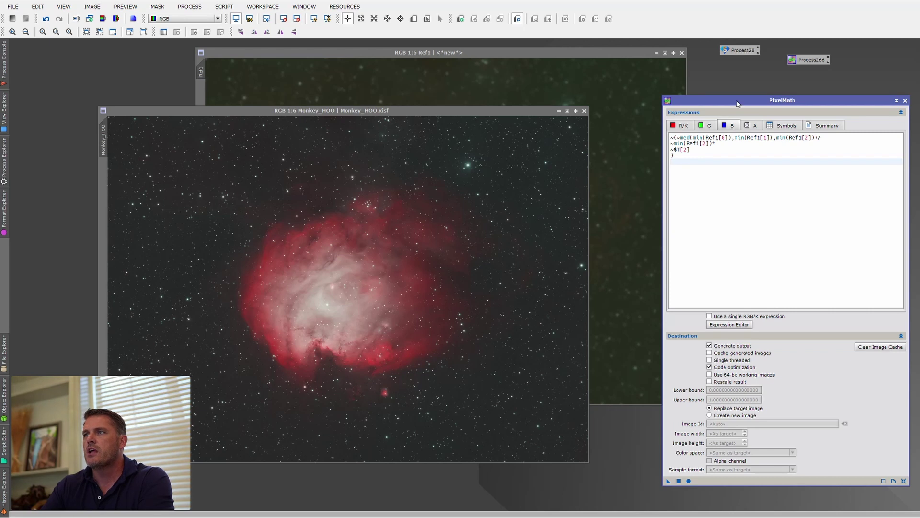
{"action": "left_click_drag", "start_coordinate": [669, 481], "coordinate": [792, 72]}
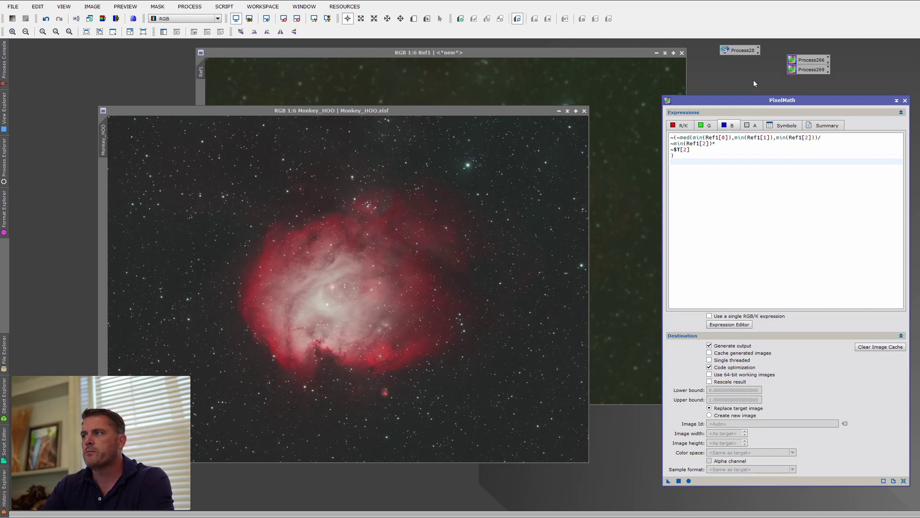
- Open the saved CloseView script instance, check which view Id it is set to close, and dismiss it without running it
{"action": "double_click", "coordinate": [736, 52]}
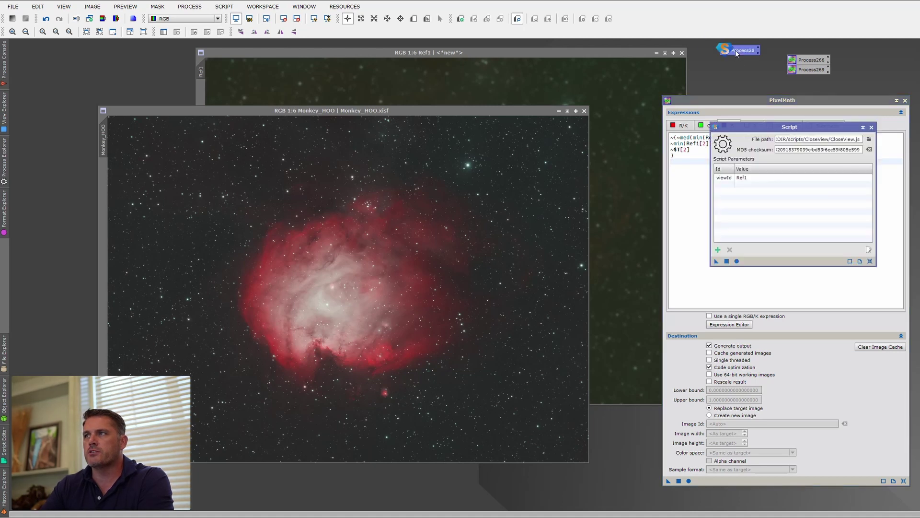
{"action": "left_click", "coordinate": [737, 261]}
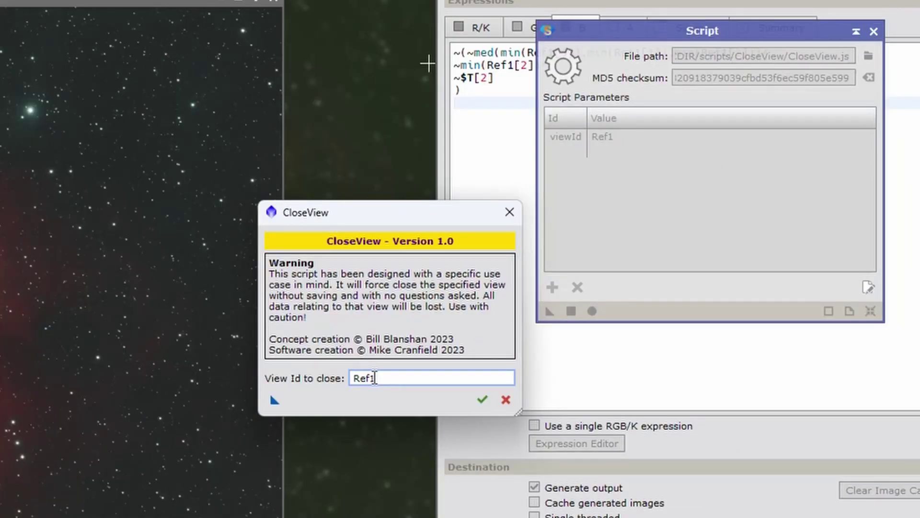
{"action": "left_click", "coordinate": [511, 211]}
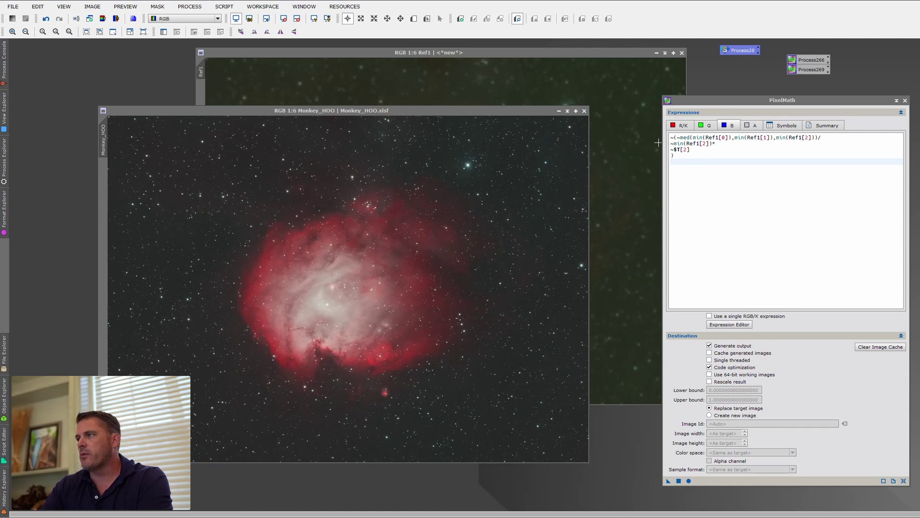
- Close PixelMath and fill an empty ProcessContainer with the gconv PixelMath, the three-channel PixelMath and the CloseView script, in that order
{"action": "left_click", "coordinate": [905, 100]}
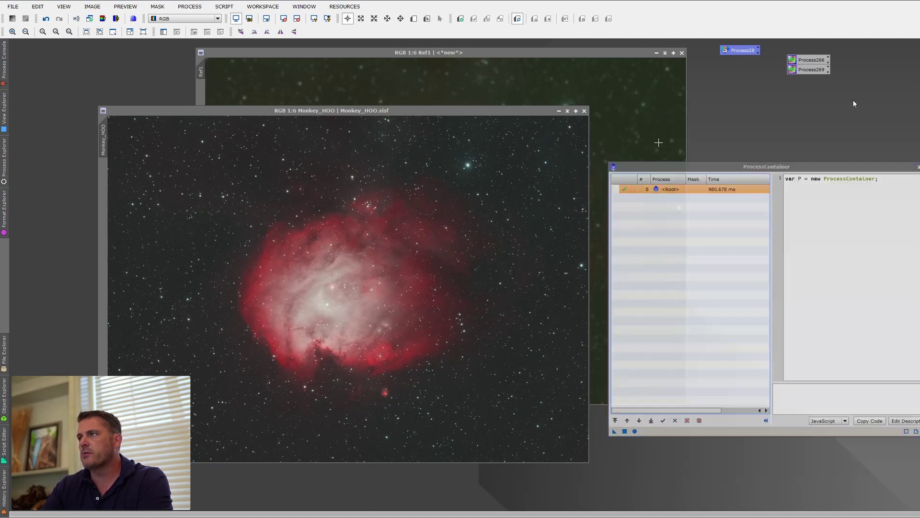
{"action": "left_click_drag", "start_coordinate": [810, 60], "coordinate": [681, 208]}
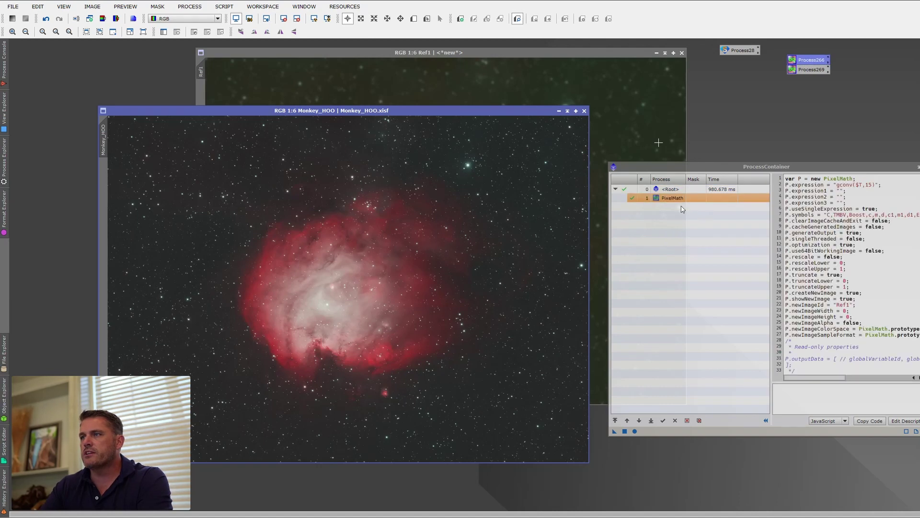
{"action": "left_click_drag", "start_coordinate": [810, 70], "coordinate": [686, 216]}
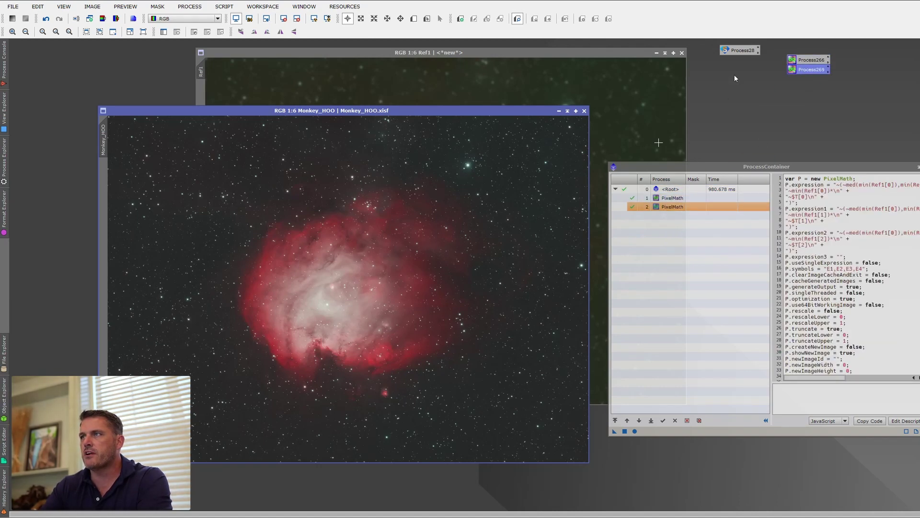
{"action": "left_click_drag", "start_coordinate": [738, 50], "coordinate": [662, 291]}
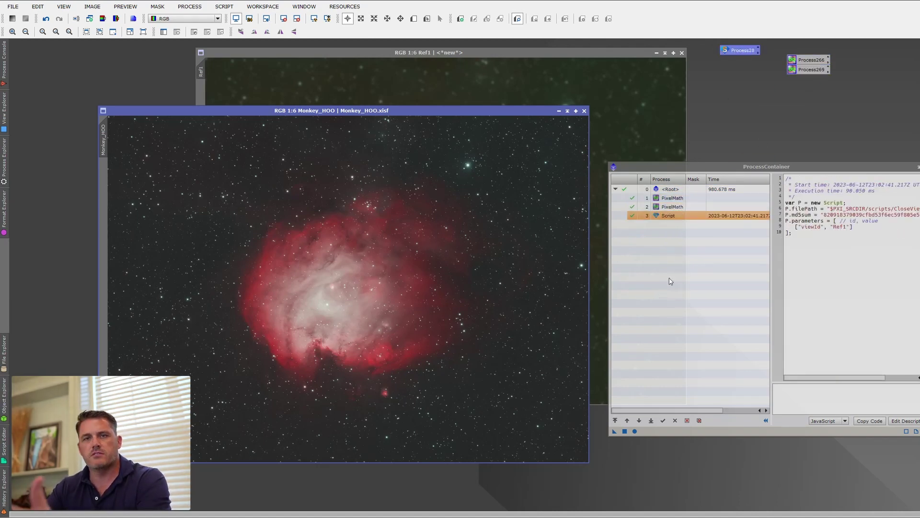
- Close the existing Ref1 image and apply the ProcessContainer to Monkey_HOO
{"action": "left_click_drag", "start_coordinate": [738, 167], "coordinate": [915, 143]}
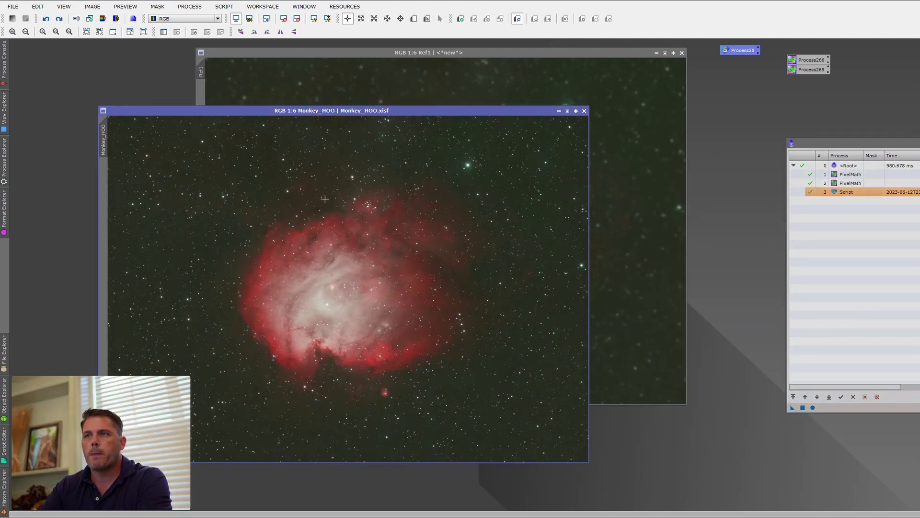
{"action": "left_click", "coordinate": [682, 53]}
{"action": "left_click_drag", "start_coordinate": [847, 139], "coordinate": [683, 120]}
{"action": "left_click", "coordinate": [629, 390]}
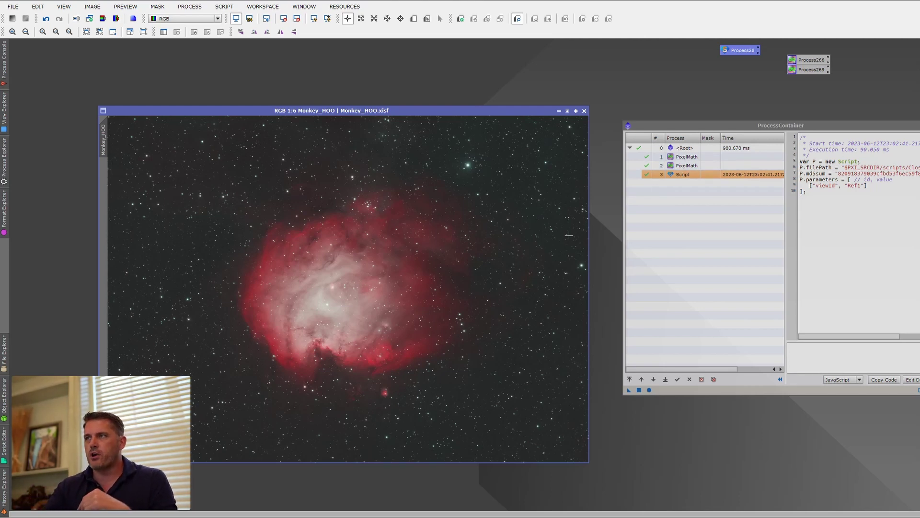
- Save the ProcessContainer as a process icon named Bills_BGNeutral_Min and place it alone on the far side of the workspace from the other icons
{"action": "left_click", "coordinate": [629, 389]}
{"action": "left_click_drag", "start_coordinate": [629, 390], "coordinate": [850, 58]}
{"action": "left_click", "coordinate": [882, 57]}
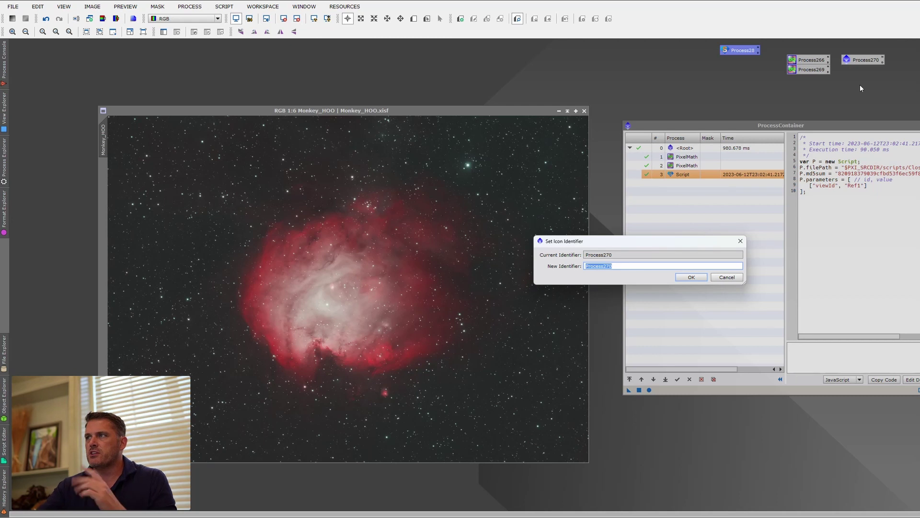
{"action": "left_click", "coordinate": [726, 277]}
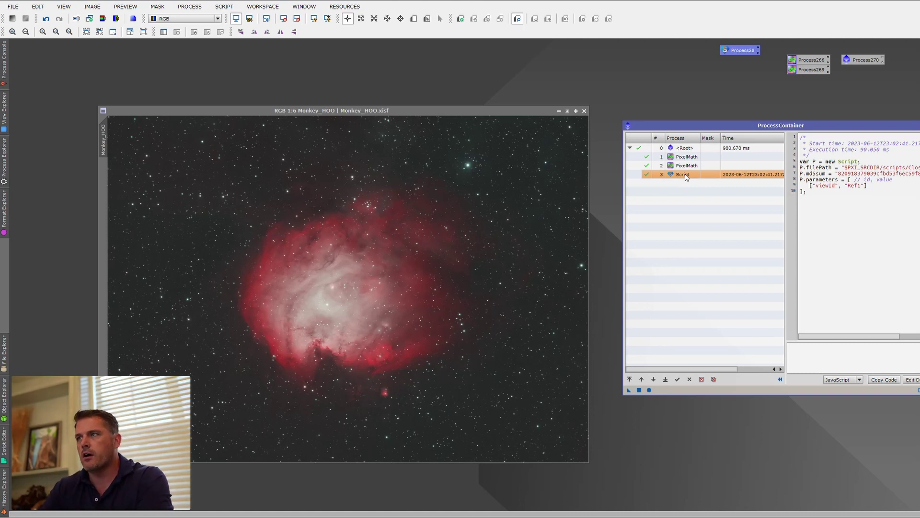
{"action": "left_click_drag", "start_coordinate": [769, 126], "coordinate": [746, 115]}
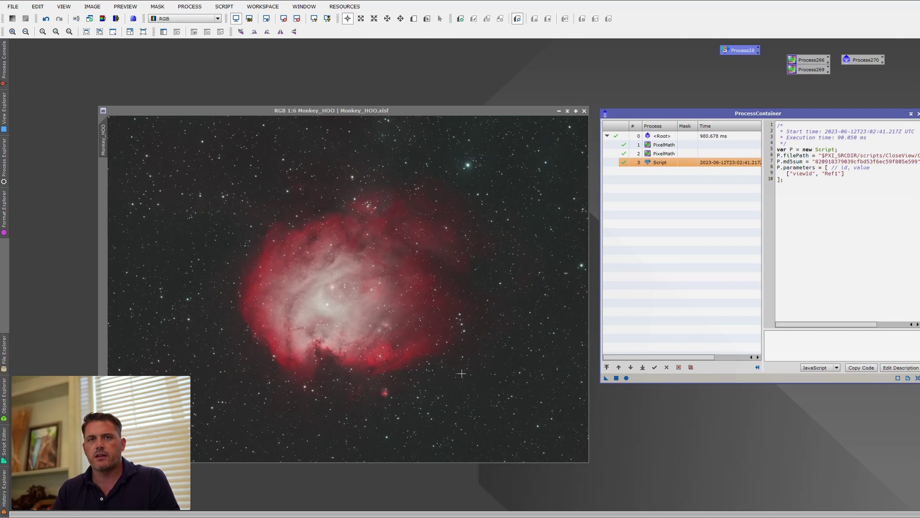
{"action": "left_click", "coordinate": [870, 60]}
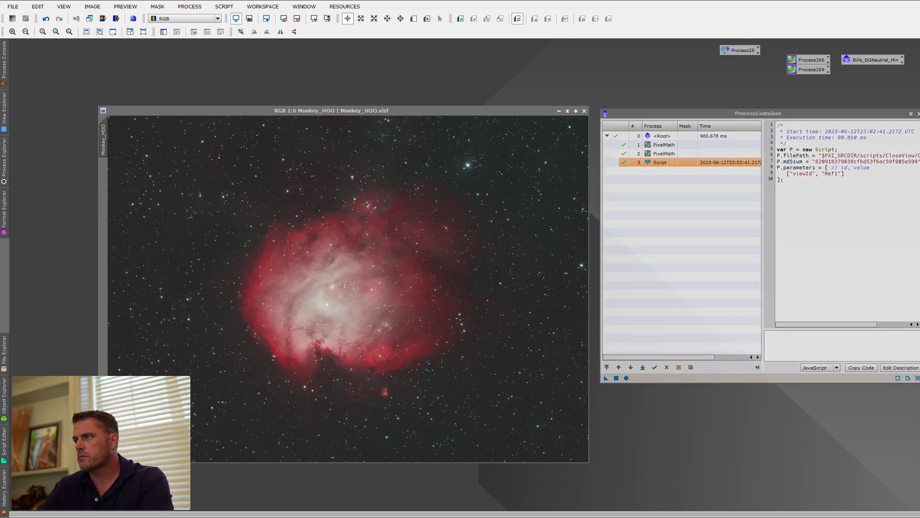
{"action": "left_click_drag", "start_coordinate": [875, 62], "coordinate": [55, 50]}
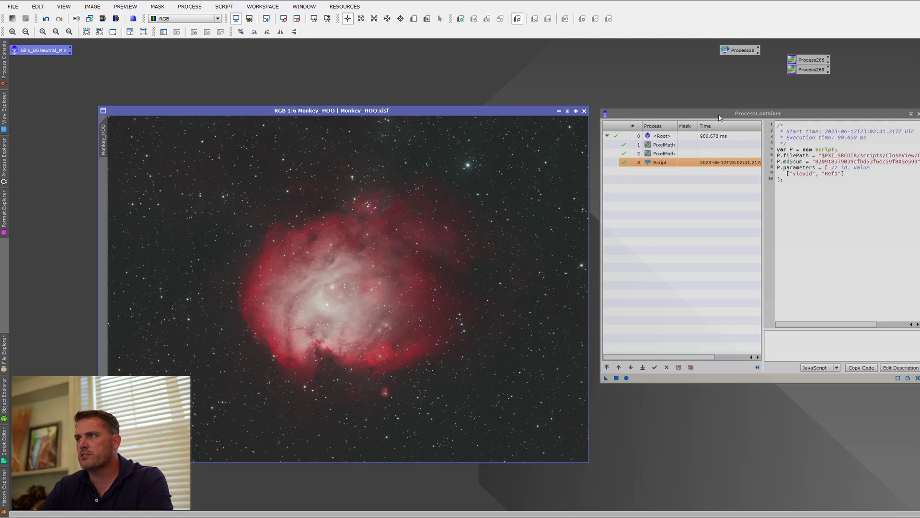
- Remove the three processes from the ProcessContainer and close it
{"action": "left_click", "coordinate": [688, 372]}
{"action": "left_click", "coordinate": [678, 367]}
{"action": "left_click", "coordinate": [678, 367]}
{"action": "left_click", "coordinate": [678, 368]}
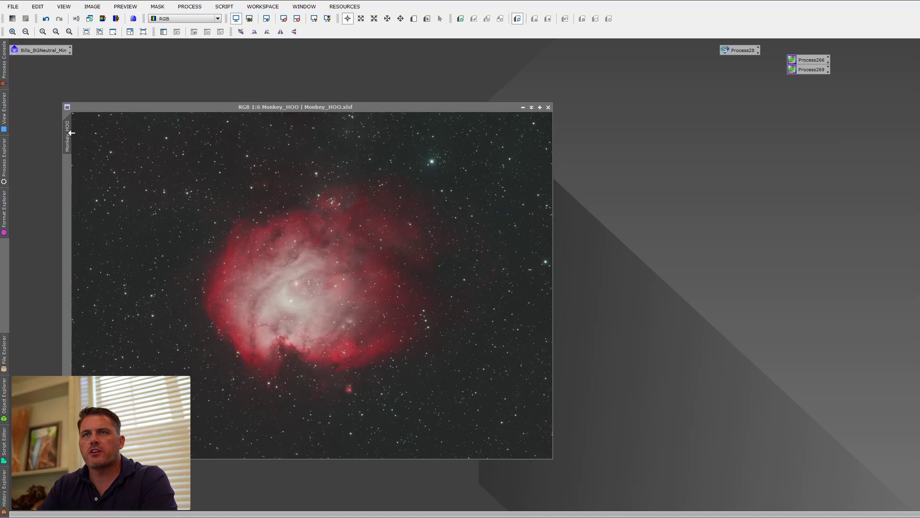
- Duplicate the Monkey_HOO image and rename the copy Starless
{"action": "left_click_drag", "start_coordinate": [67, 134], "coordinate": [298, 67]}
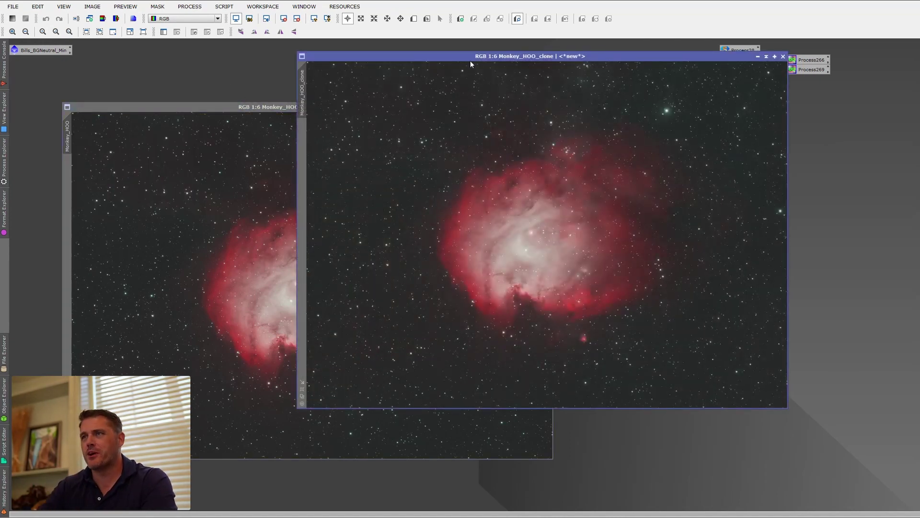
{"action": "left_click_drag", "start_coordinate": [461, 56], "coordinate": [543, 80]}
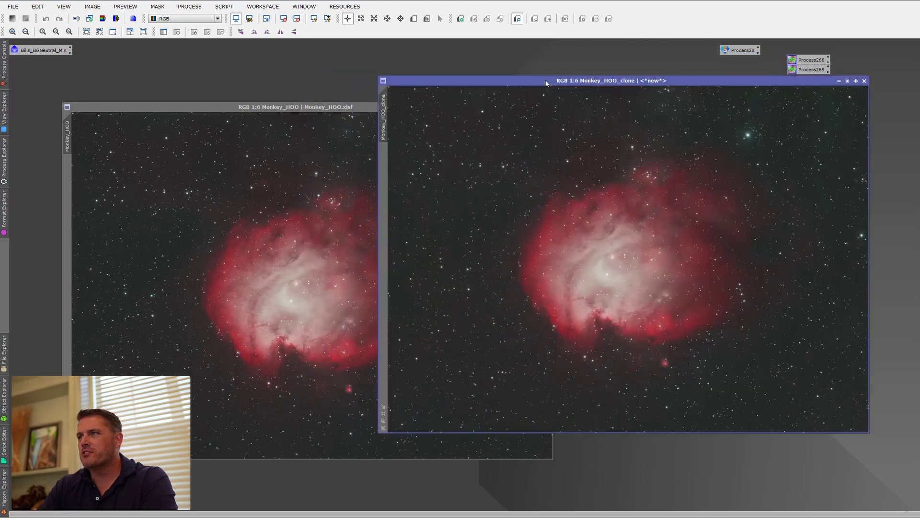
{"action": "double_click", "coordinate": [384, 115]}
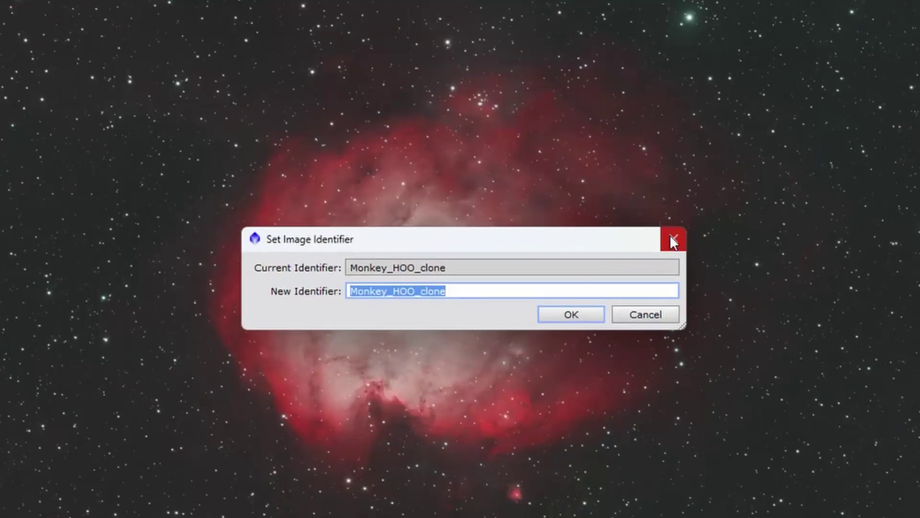
{"action": "type", "text": "Starless"}
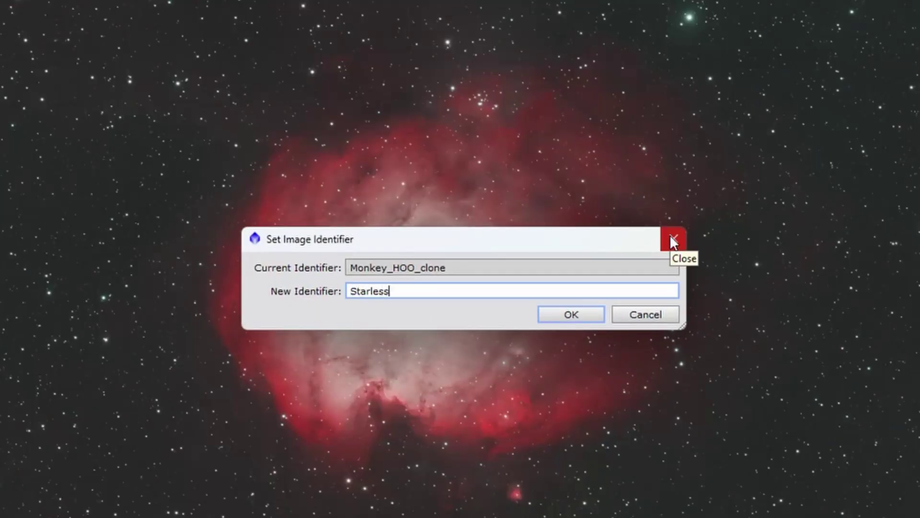
{"action": "left_click", "coordinate": [594, 314]}
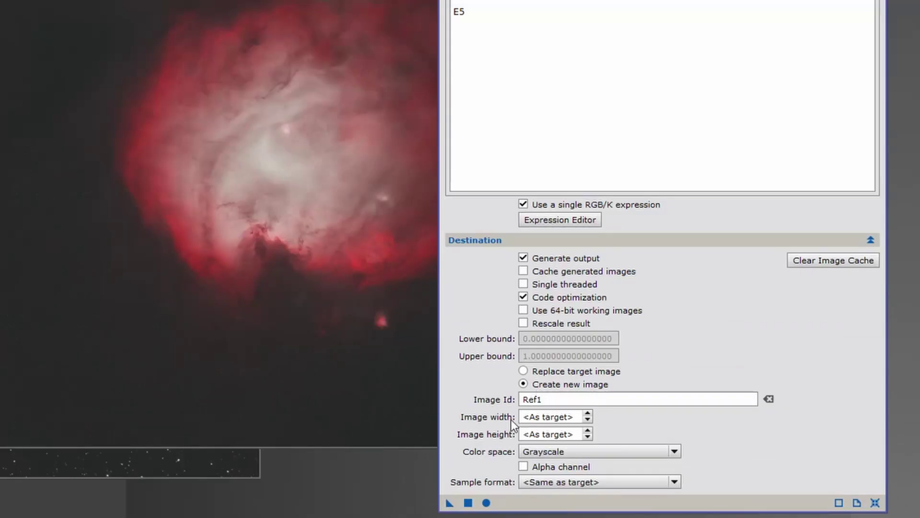
- Apply the PixelMath that uses Starless as Img1 to Monkey_HOO with new grayscale image Id Ref1, and show the result at 1:1
{"action": "left_click", "coordinate": [546, 399]}
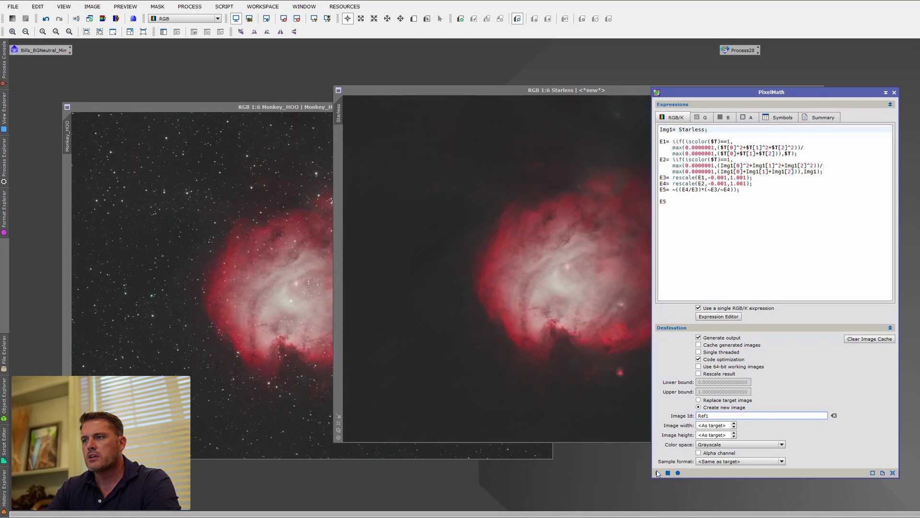
{"action": "left_click_drag", "start_coordinate": [658, 474], "coordinate": [210, 234]}
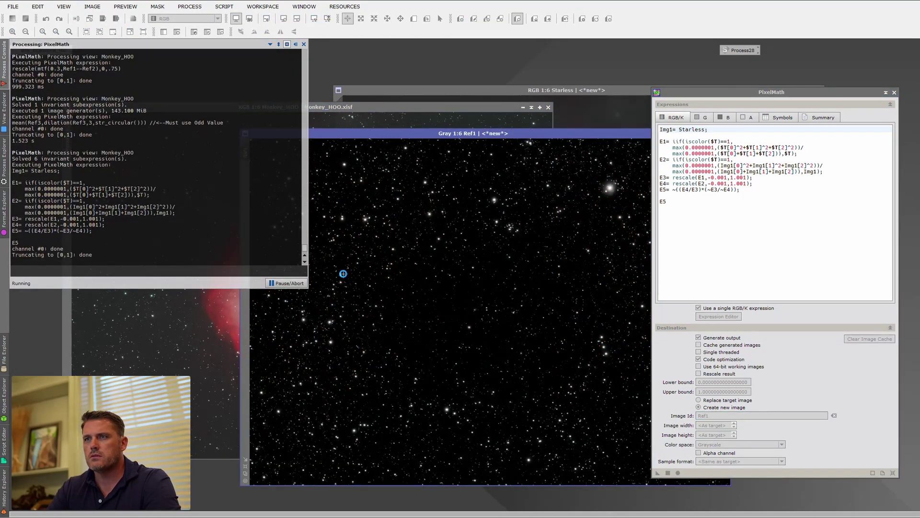
{"action": "key", "text": "ctrl+1"}
{"action": "left_click_drag", "start_coordinate": [573, 139], "coordinate": [493, 88]}
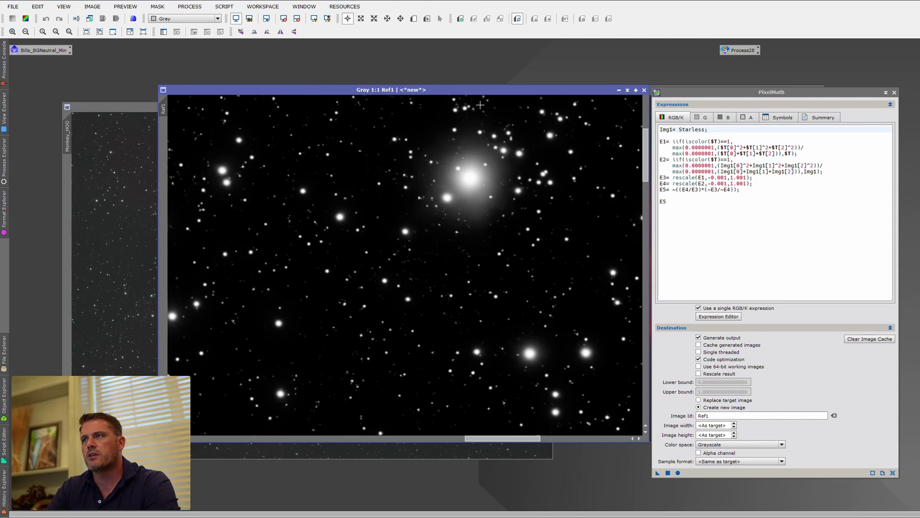
{"action": "left_click_drag", "start_coordinate": [483, 90], "coordinate": [484, 55]}
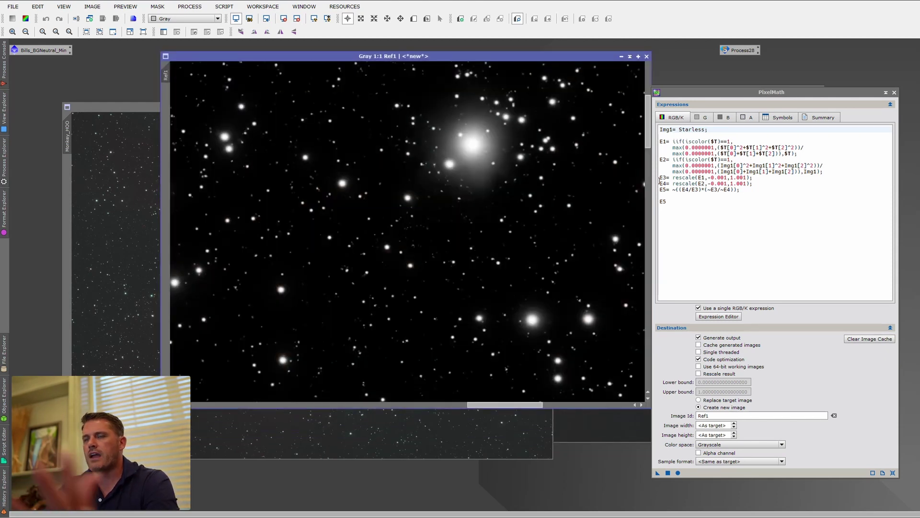
- Save the PixelMath instance that creates Ref1 as a process icon beside the CloseView script icon
{"action": "left_click_drag", "start_coordinate": [825, 96], "coordinate": [835, 96]}
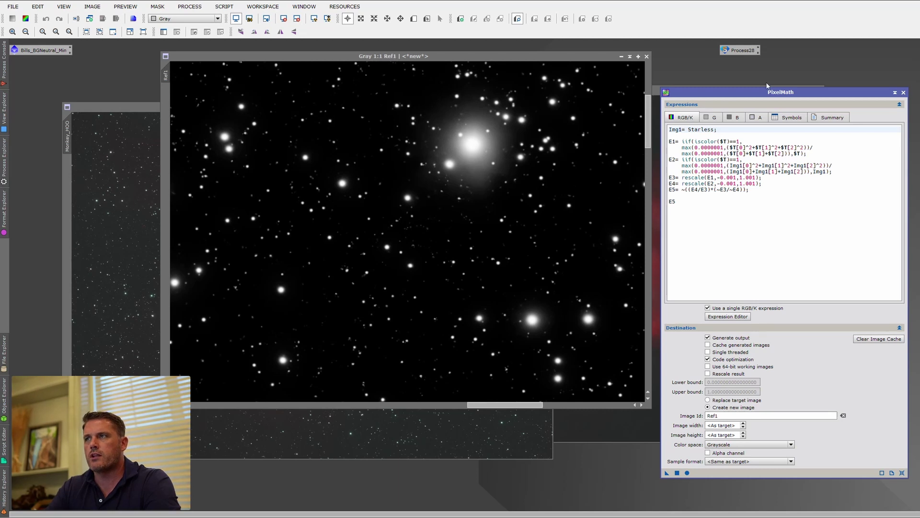
{"action": "left_click_drag", "start_coordinate": [754, 94], "coordinate": [745, 99]}
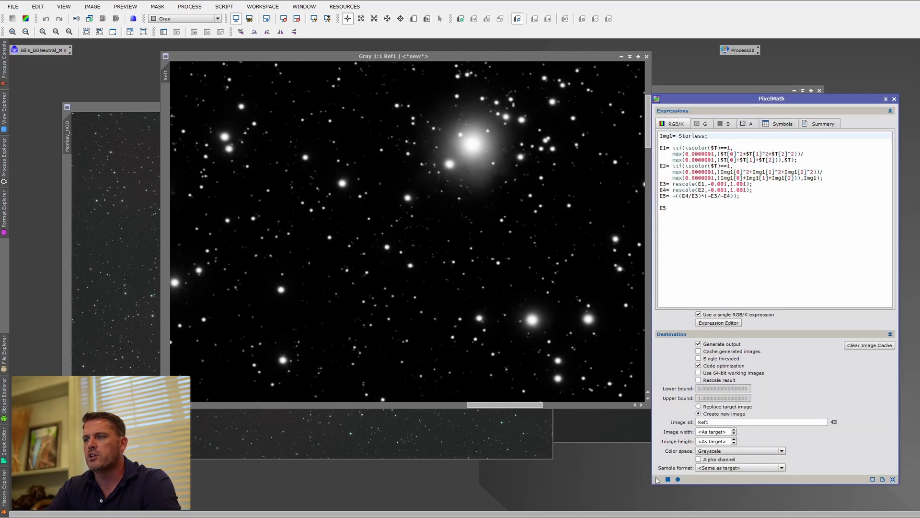
{"action": "left_click_drag", "start_coordinate": [657, 478], "coordinate": [795, 52]}
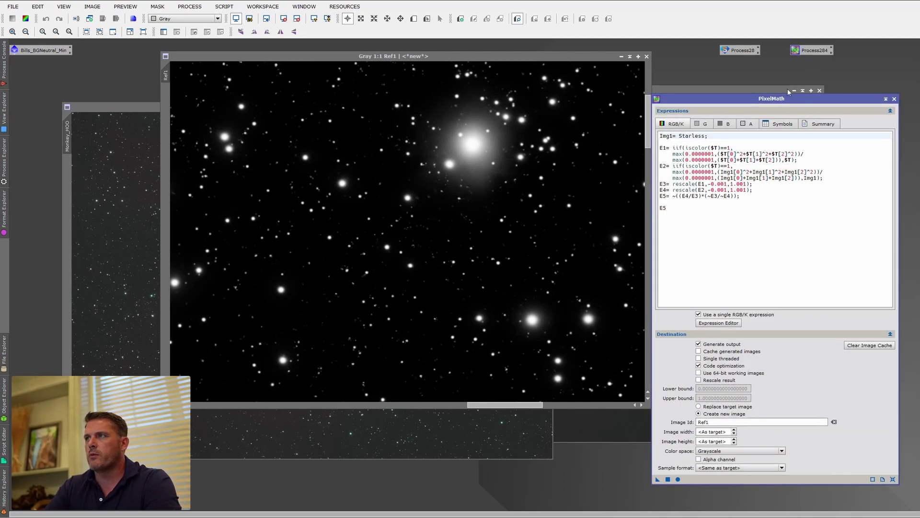
{"action": "left_click_drag", "start_coordinate": [792, 98], "coordinate": [795, 122]}
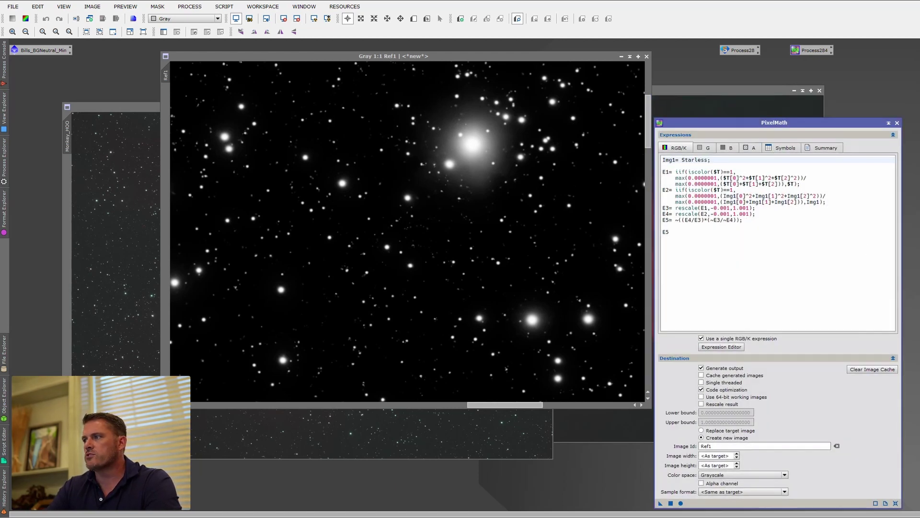
- Set the PixelMath expression to rescale(medfilt(Ref1,11,str_circular() ),0,.95), with Ref2 as the new image Id
{"action": "key", "text": "ctrl+a"}
{"action": "type", "text": "rescale(medfilt(Ref1,11,str_circular() ),0,.95)"}
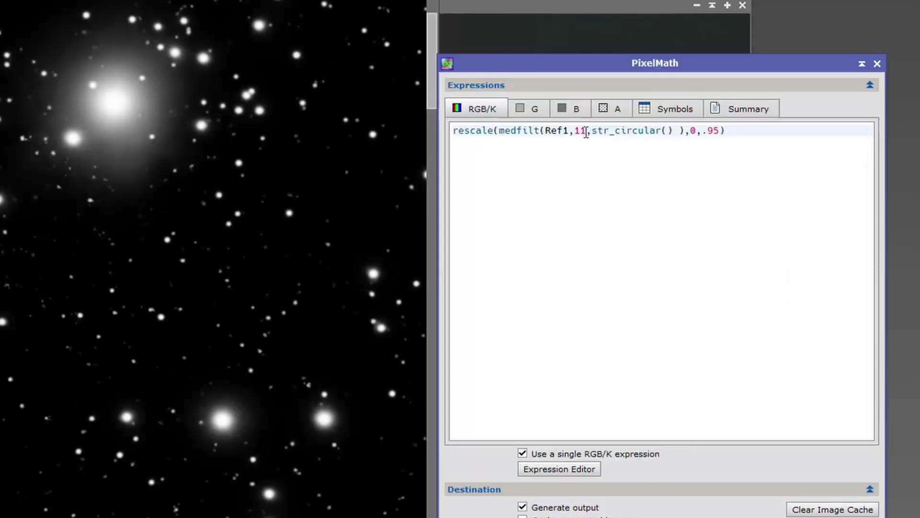
{"action": "double_click", "coordinate": [730, 160]}
{"action": "left_click", "coordinate": [577, 142]}
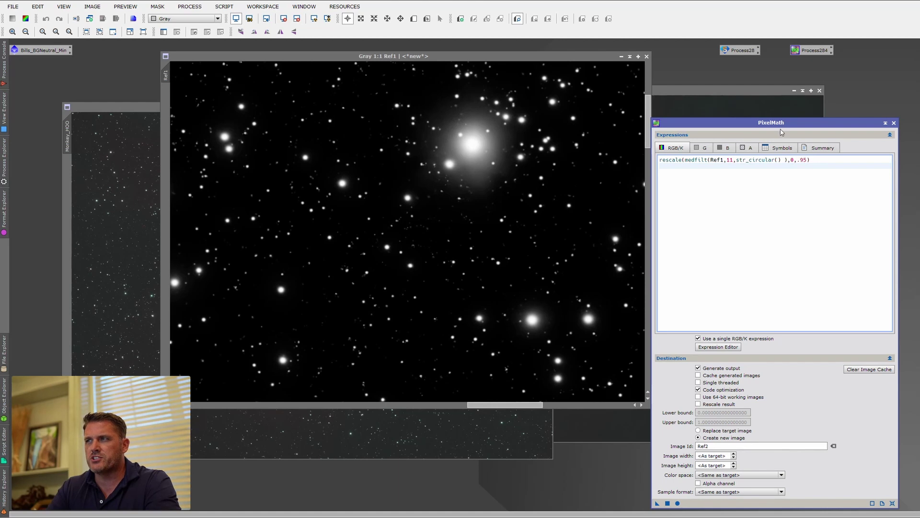
- Check the Ref2 destination settings and apply the median-filter PixelMath to Monkey_HOO
{"action": "left_click_drag", "start_coordinate": [780, 126], "coordinate": [795, 104]}
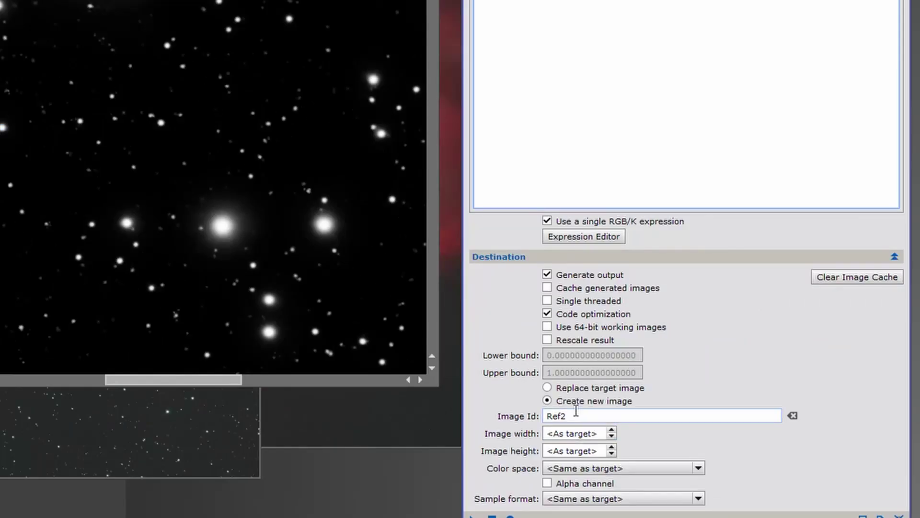
{"action": "mouse_move", "coordinate": [572, 422]}
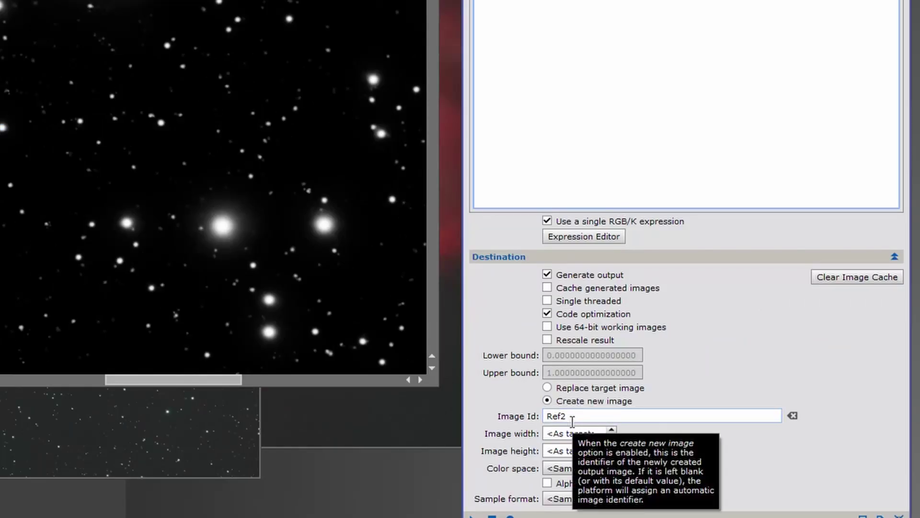
{"action": "left_click_drag", "start_coordinate": [472, 517], "coordinate": [0, 71]}
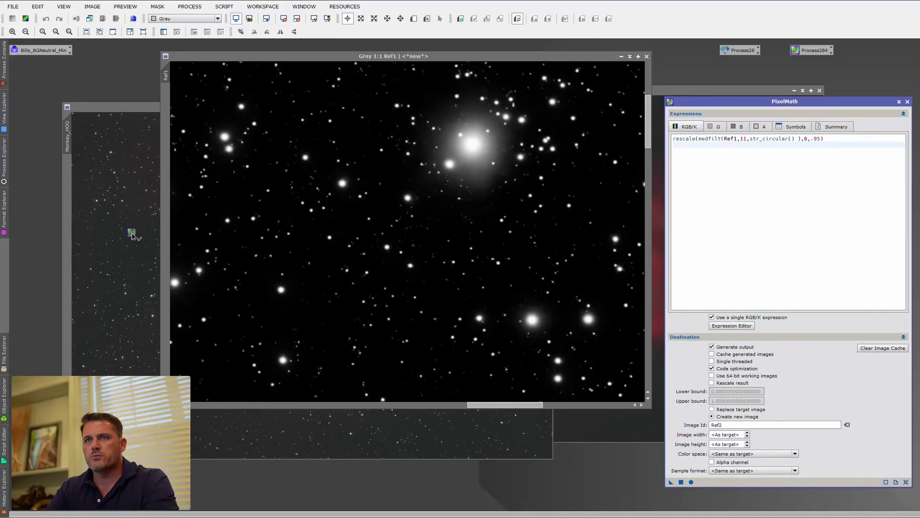
{"action": "left_click_drag", "start_coordinate": [132, 235], "coordinate": [131, 232]}
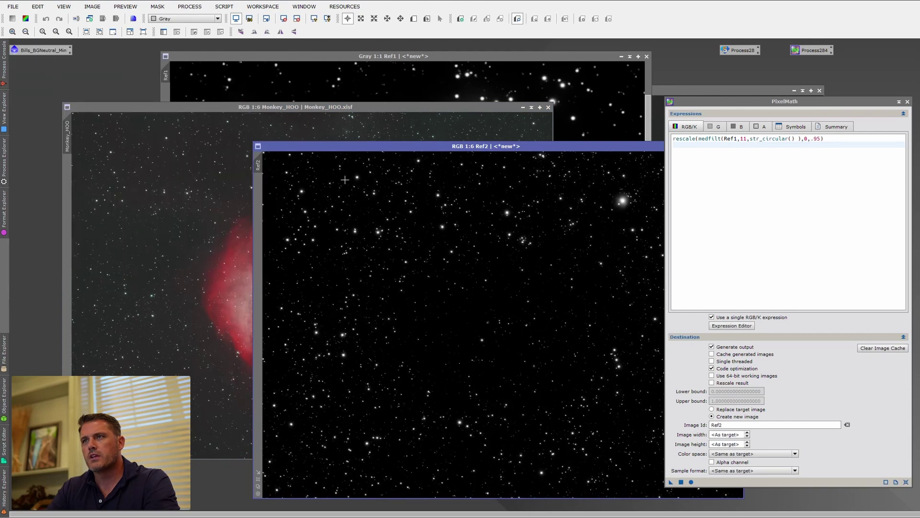
- Arrange Ref2 next to Ref1 at 1:1 and compare the stars in the two images
{"action": "left_click_drag", "start_coordinate": [387, 149], "coordinate": [197, 102]}
{"action": "left_click", "coordinate": [183, 82]}
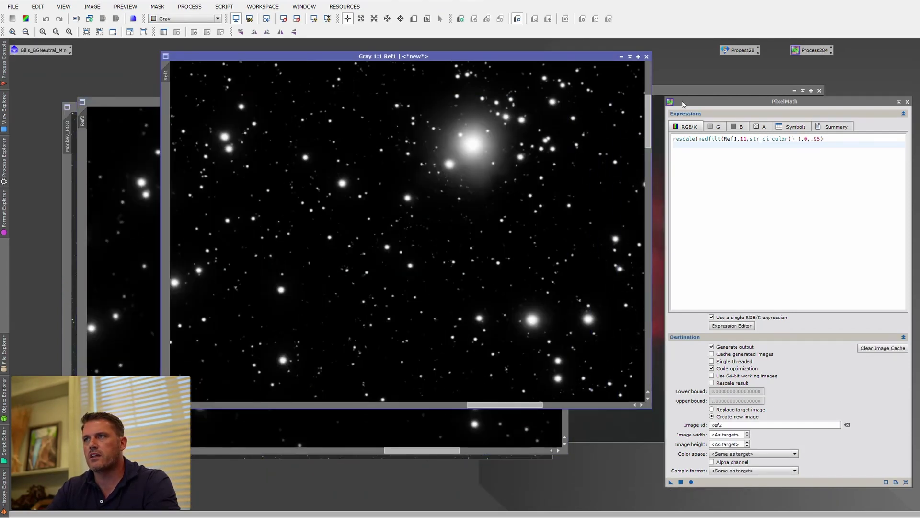
{"action": "left_click_drag", "start_coordinate": [140, 101], "coordinate": [402, 67]}
{"action": "left_click_drag", "start_coordinate": [268, 56], "coordinate": [192, 56]}
{"action": "left_click", "coordinate": [466, 113]}
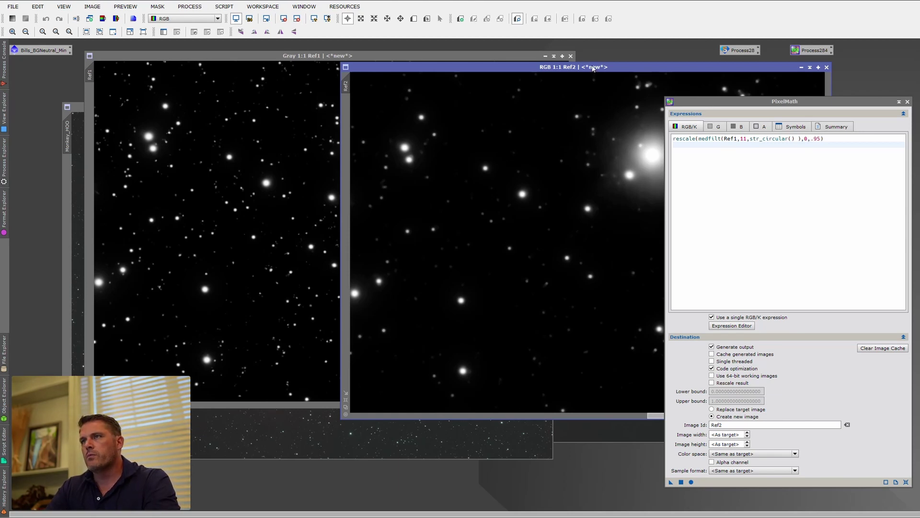
{"action": "left_click_drag", "start_coordinate": [605, 70], "coordinate": [466, 58]}
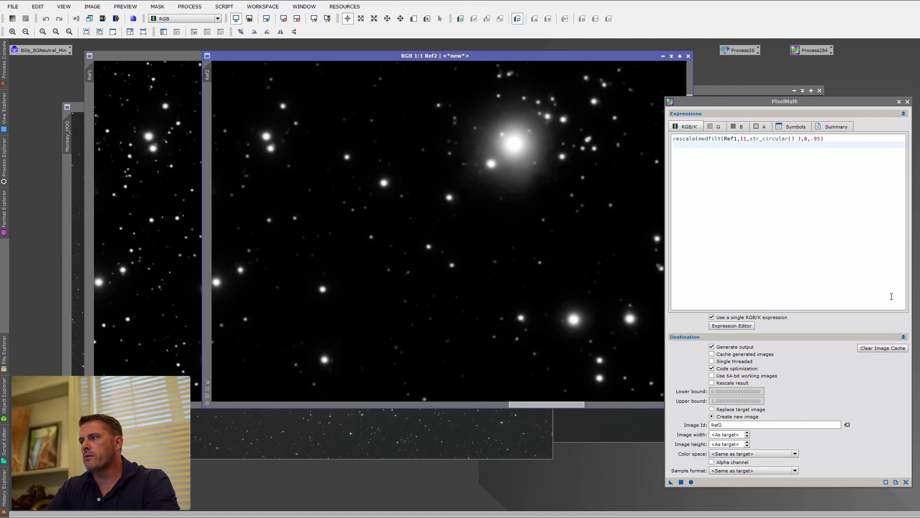
- Save the Ref2 PixelMath as a process icon below the first, and set up rescale(mtf(0.3,Ref1--Ref2),0,.75) for a new grayscale image Ref3
{"action": "left_click_drag", "start_coordinate": [671, 482], "coordinate": [799, 63]}
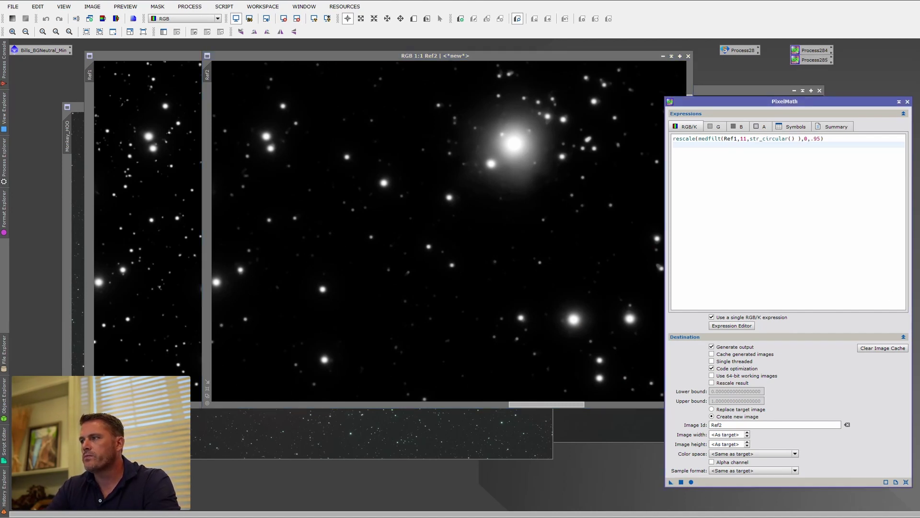
{"action": "left_click_drag", "start_coordinate": [750, 101], "coordinate": [765, 115]}
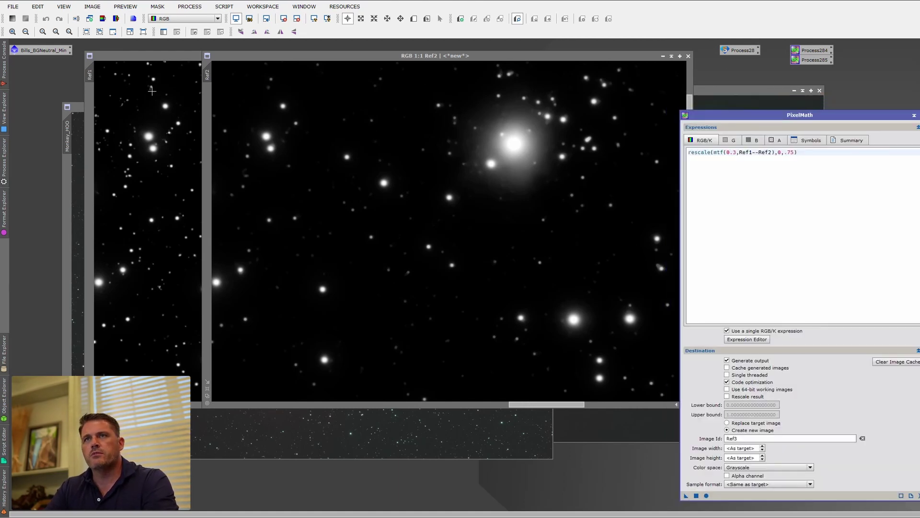
- Review Ref1, Ref2 and the saved median-filter expression, and return to the PixelMath expression that subtracts Ref2 from Ref1
{"action": "left_click", "coordinate": [128, 75]}
{"action": "left_click", "coordinate": [620, 91]}
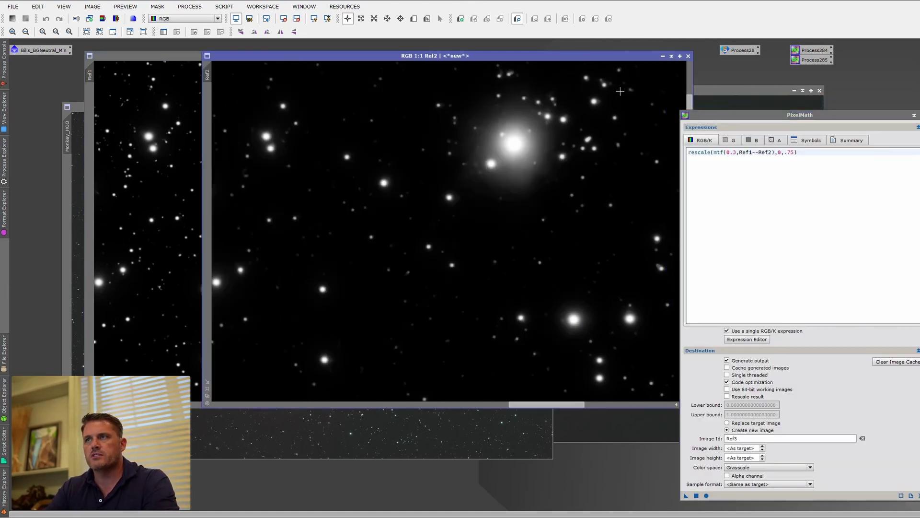
{"action": "double_click", "coordinate": [799, 60]}
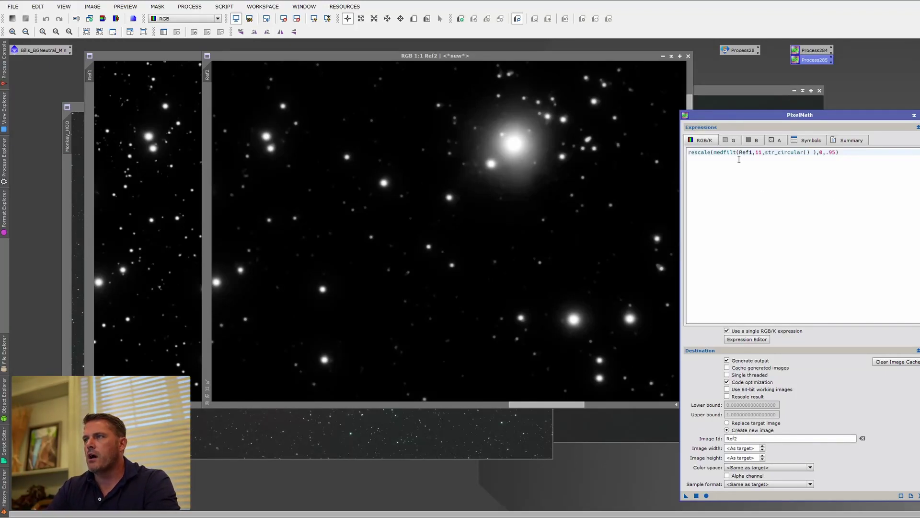
{"action": "double_click", "coordinate": [815, 60]}
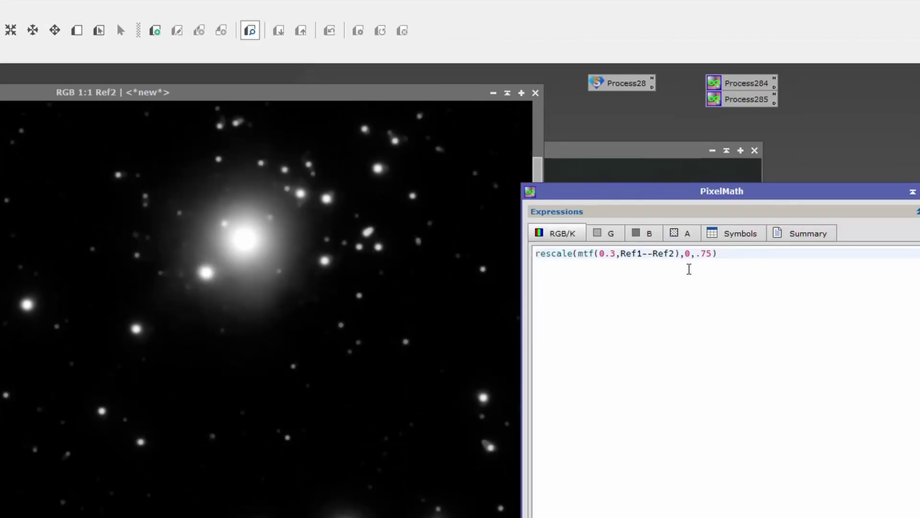
- Apply the Ref1--Ref2 PixelMath to Monkey_HOO to create Ref3, and save it as a process icon below the other two
{"action": "left_click_drag", "start_coordinate": [723, 192], "coordinate": [734, 187]}
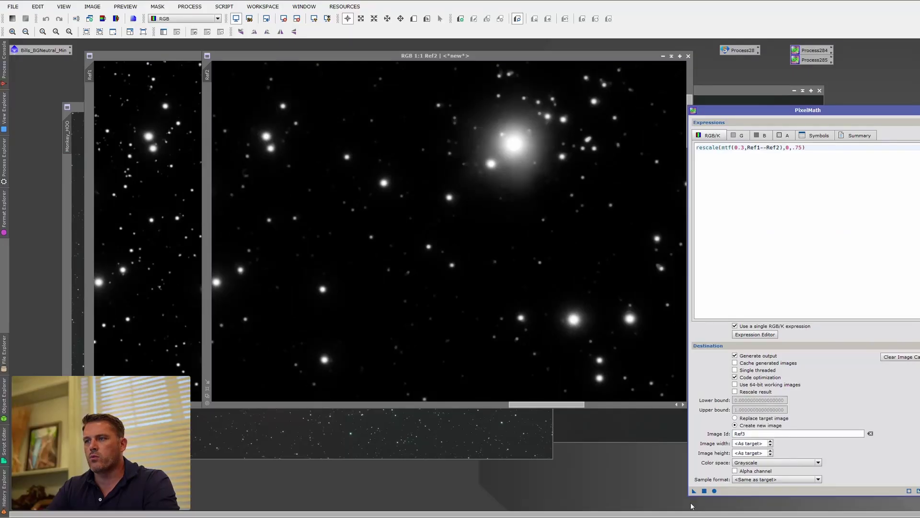
{"action": "left_click_drag", "start_coordinate": [694, 490], "coordinate": [457, 428]}
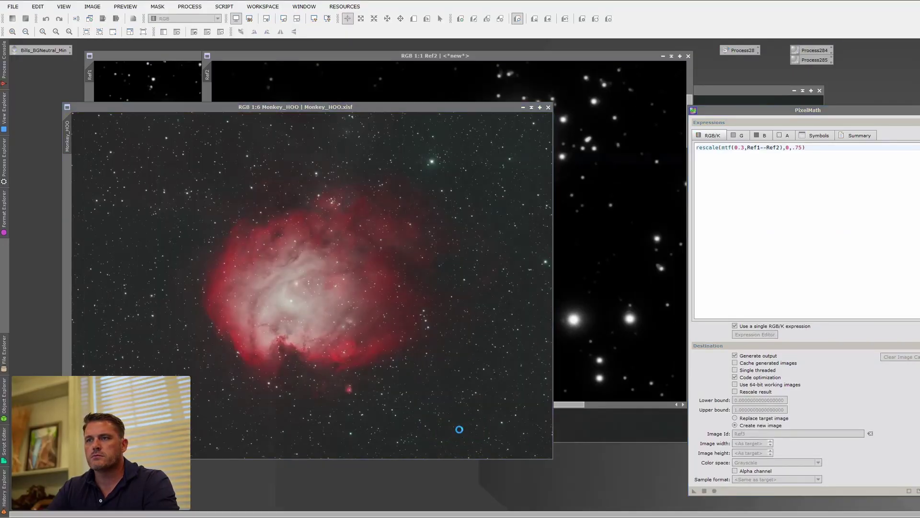
{"action": "left_click_drag", "start_coordinate": [694, 490], "coordinate": [799, 76]}
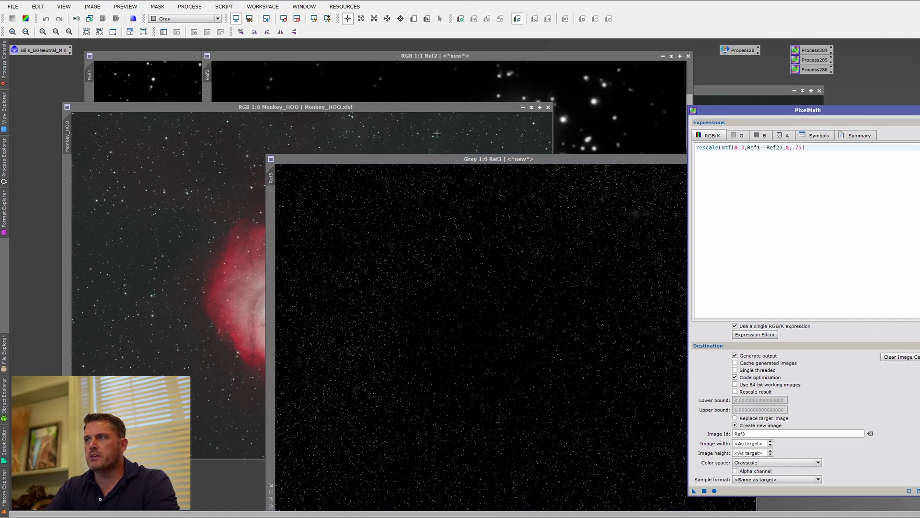
- Arrange Ref3 beside Ref1 and Ref2 at 1:1 and compare the stars in the three images
{"action": "left_click_drag", "start_coordinate": [435, 157], "coordinate": [296, 105]}
{"action": "left_click", "coordinate": [207, 75]}
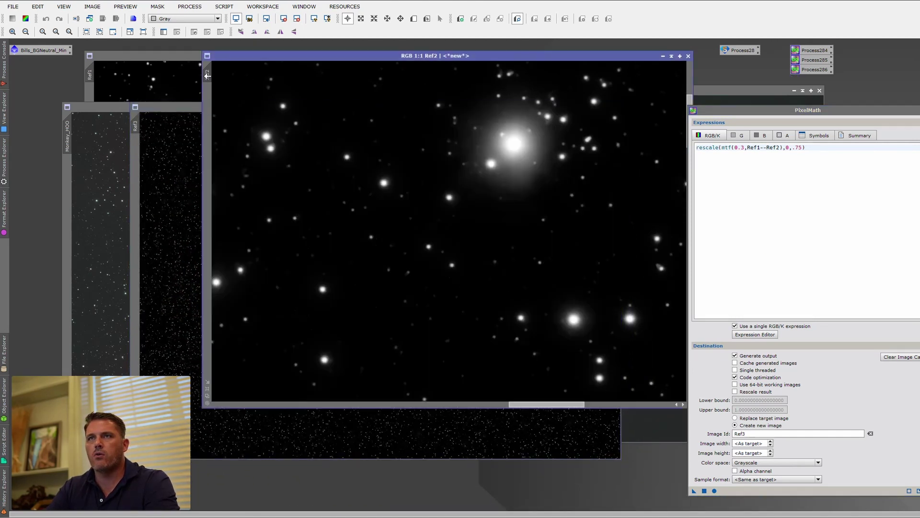
{"action": "left_click_drag", "start_coordinate": [161, 111], "coordinate": [334, 60]}
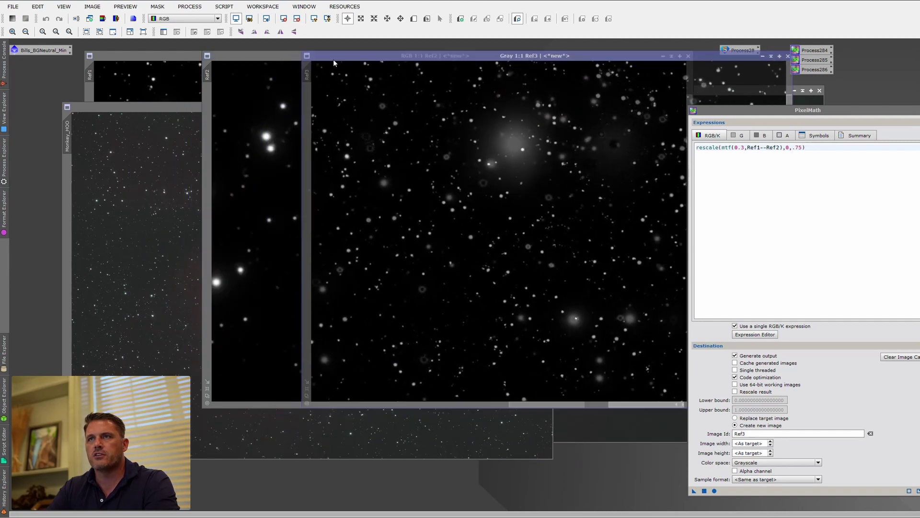
{"action": "left_click", "coordinate": [257, 129]}
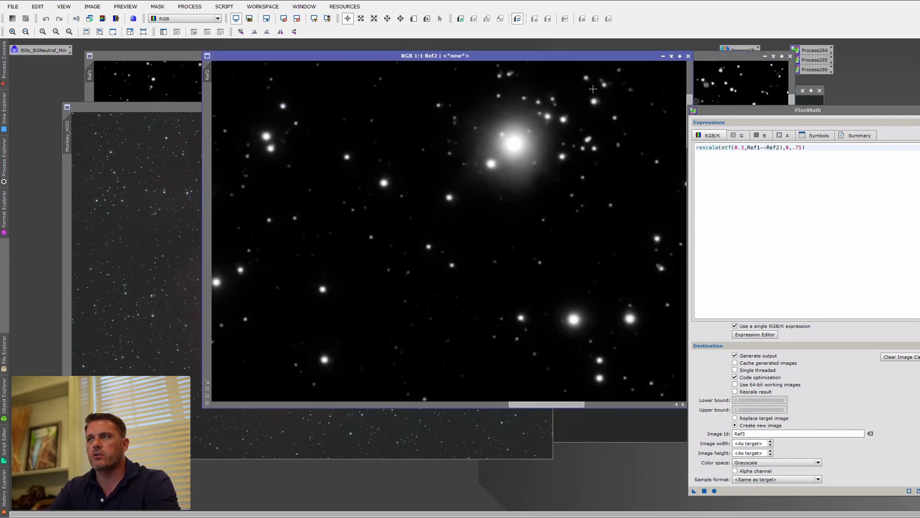
{"action": "left_click", "coordinate": [132, 82]}
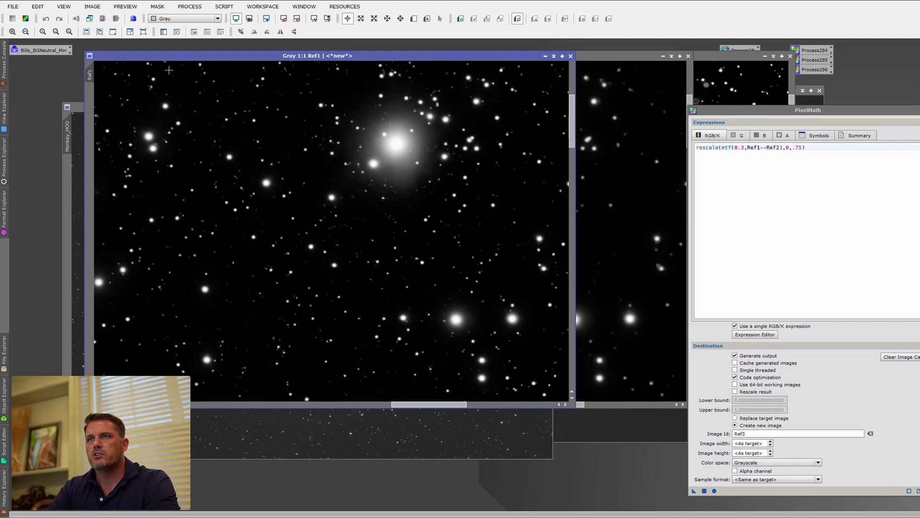
{"action": "left_click", "coordinate": [731, 79]}
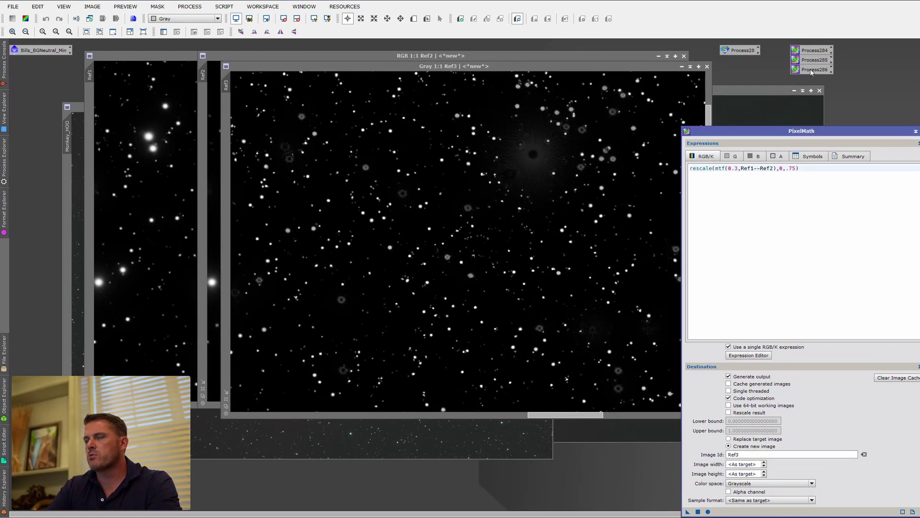
- Set up the PixelMath expression mean(Ref3,dilation(Ref3,3,str_circular())) for a new grayscale image Ref4 and review its odd dilation size
{"action": "left_click", "coordinate": [811, 71]}
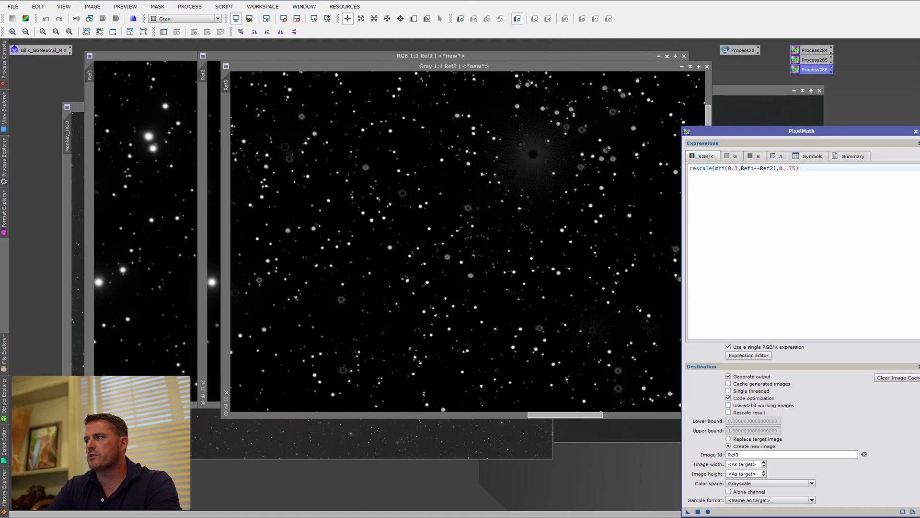
{"action": "double_click", "coordinate": [811, 70]}
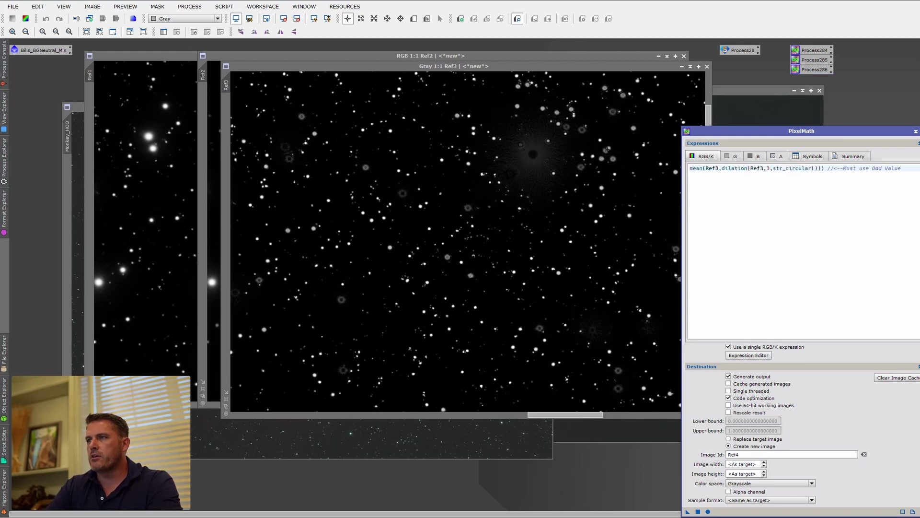
{"action": "left_click_drag", "start_coordinate": [807, 135], "coordinate": [762, 134]}
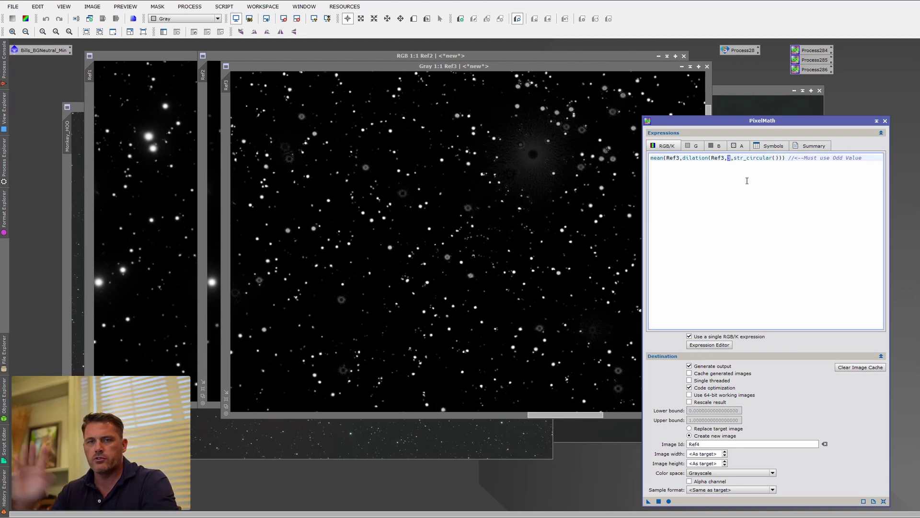
{"action": "left_click", "coordinate": [748, 174]}
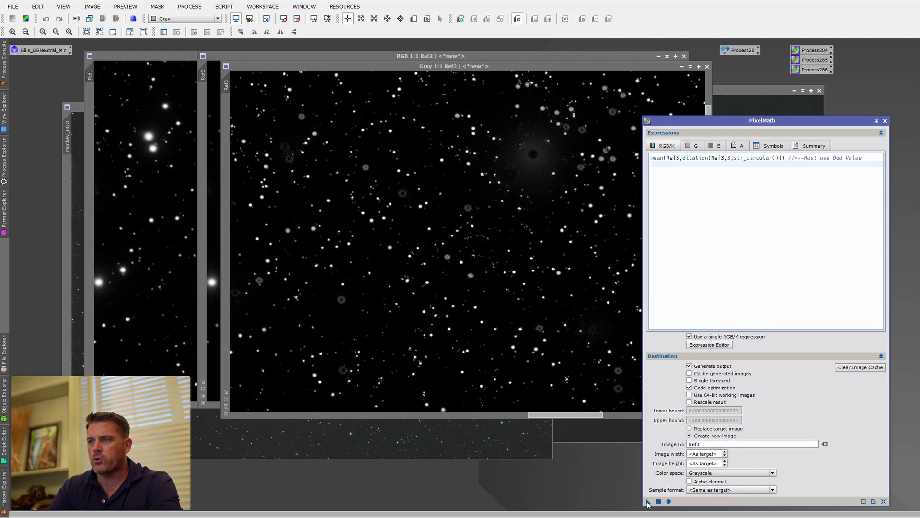
- Apply the dilation PixelMath to Monkey_HOO to create Ref4, and compare it at 1:1 with Ref3
{"action": "left_click_drag", "start_coordinate": [648, 501], "coordinate": [464, 435]}
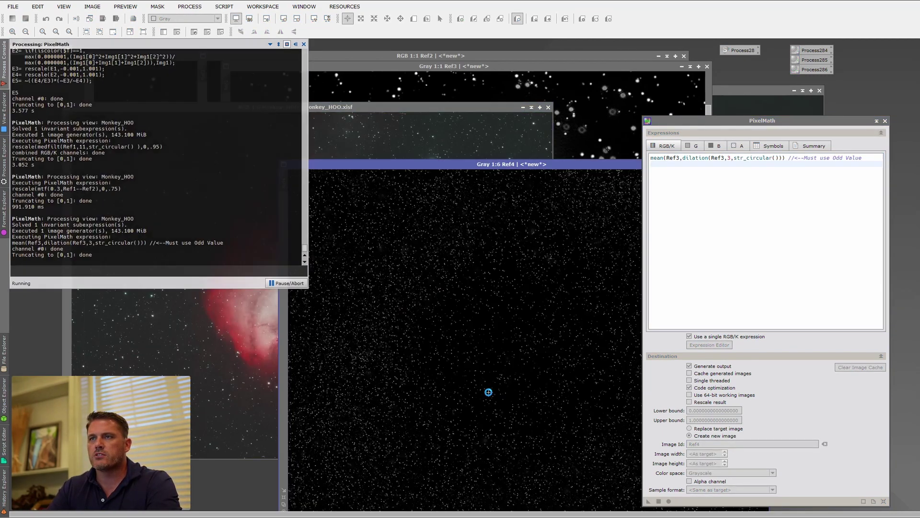
{"action": "left_click_drag", "start_coordinate": [316, 164], "coordinate": [379, 93]}
{"action": "left_click", "coordinate": [226, 90]}
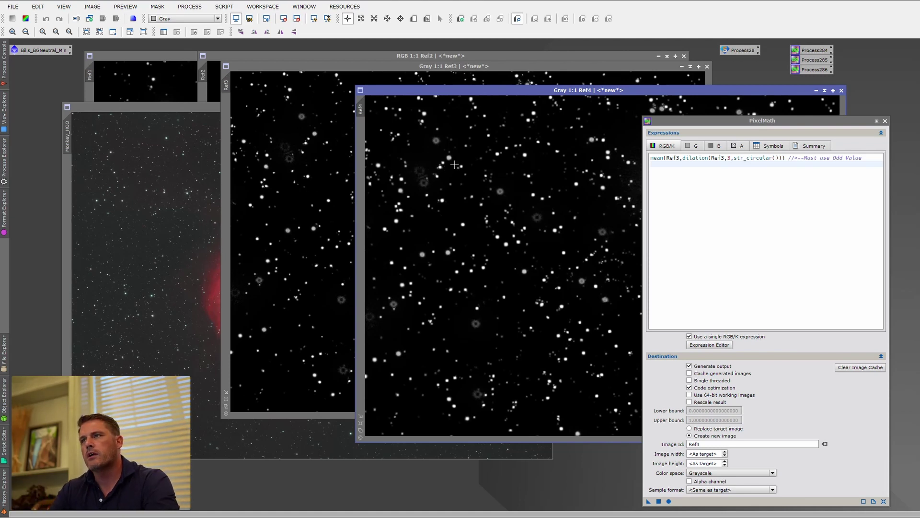
- Save the dilation PixelMath as a process icon, and set up ~bconv(Ref4,3) for a new image SmallStarMask
{"action": "left_click_drag", "start_coordinate": [647, 500], "coordinate": [796, 81]}
{"action": "left_click_drag", "start_coordinate": [775, 120], "coordinate": [766, 122]}
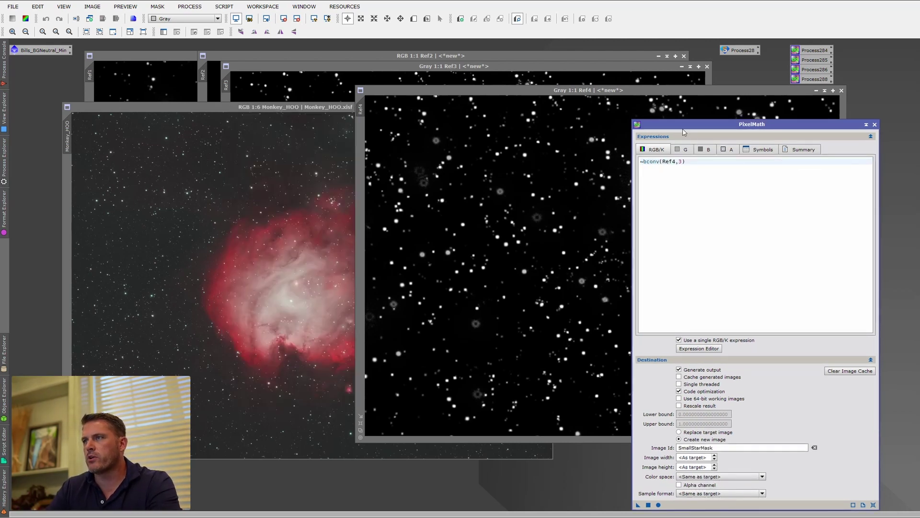
{"action": "left_click_drag", "start_coordinate": [683, 128], "coordinate": [663, 120]}
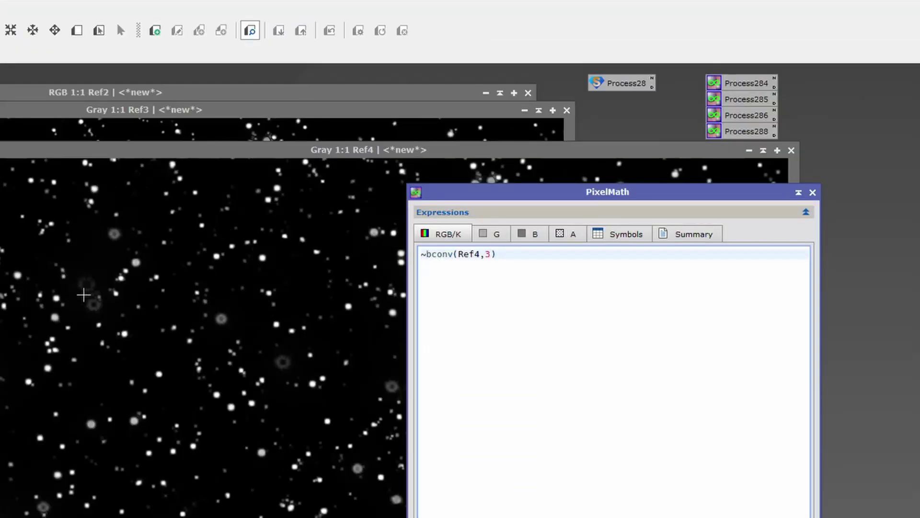
{"action": "left_click", "coordinate": [433, 257]}
{"action": "key", "text": "shift+Right"}
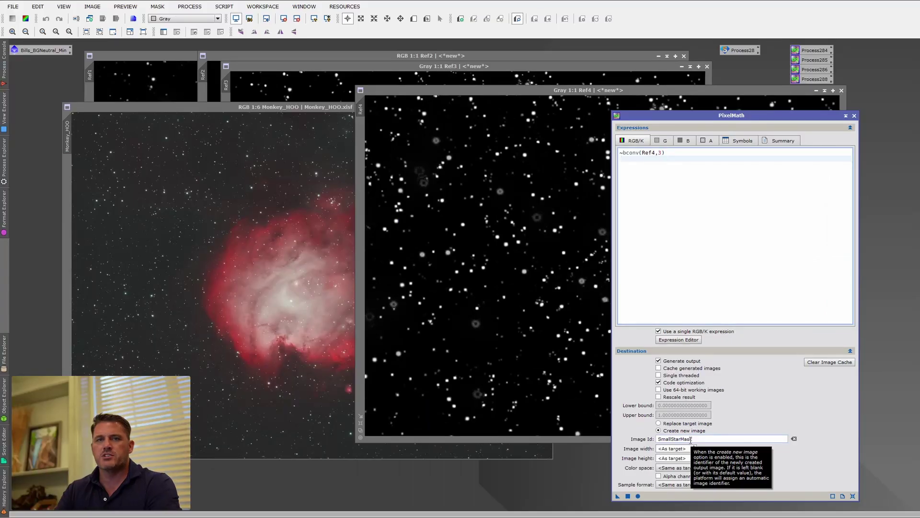
- Apply the ~bconv PixelMath to Monkey_HOO to create SmallStarMask, and compare it at 1:1 with Ref4
{"action": "left_click_drag", "start_coordinate": [618, 497], "coordinate": [307, 302]}
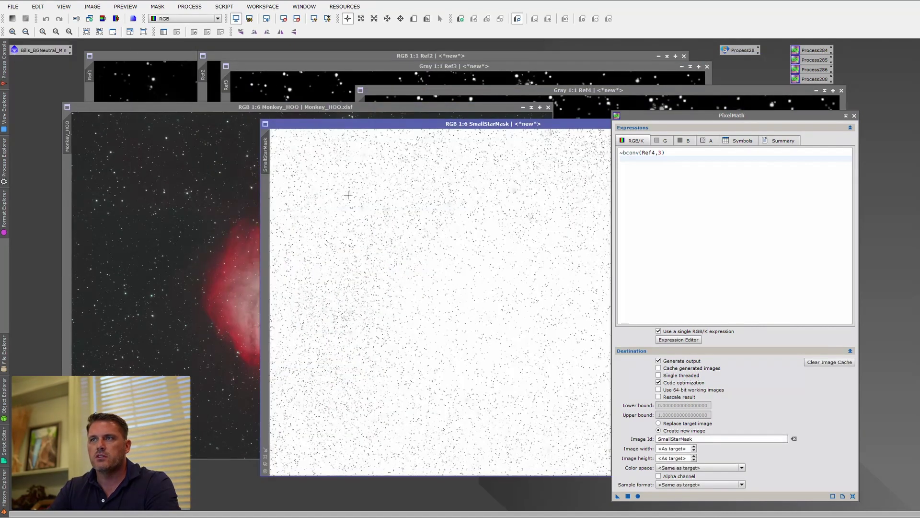
{"action": "left_click", "coordinate": [577, 108]}
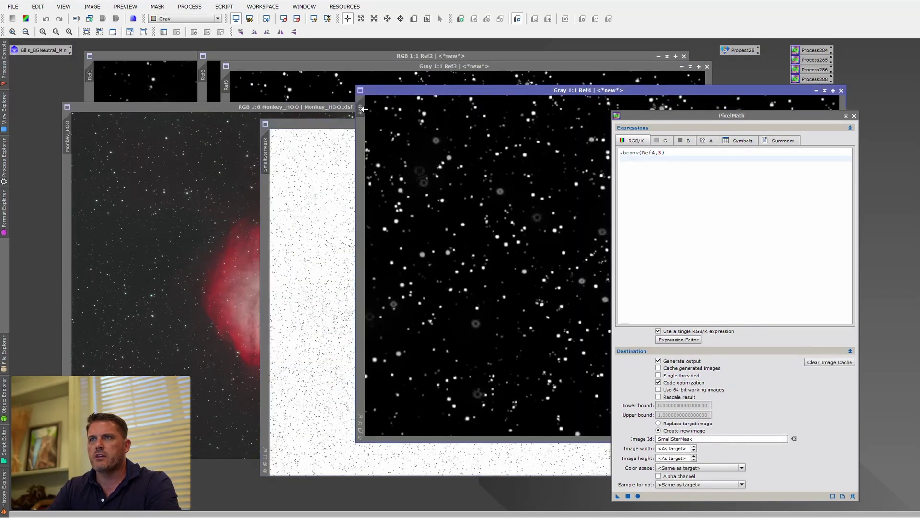
{"action": "scroll", "coordinate": [276, 148], "scroll_direction": "up", "scroll_amount": 5}
{"action": "left_click", "coordinate": [318, 125]}
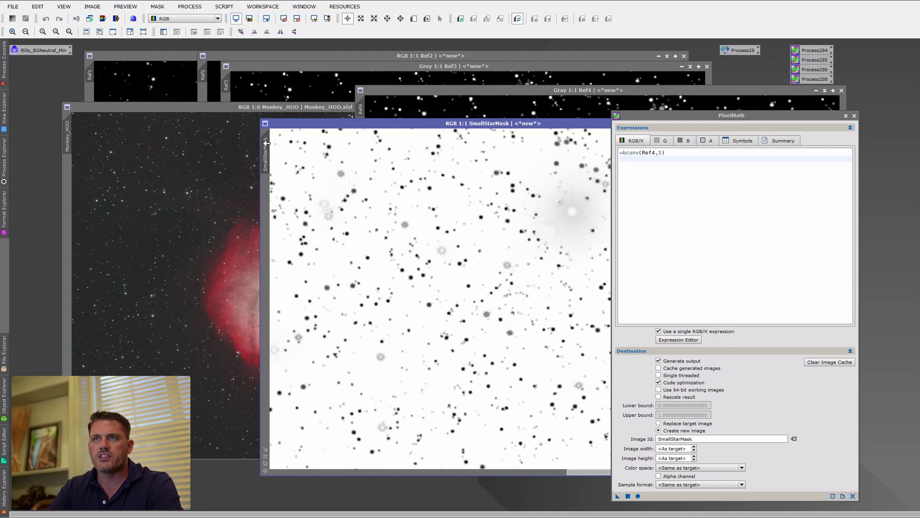
- Try SmallStarMask as a mask on Monkey_HOO, inspect the small stars' mask coverage up close, and remove the mask
{"action": "left_click_drag", "start_coordinate": [267, 143], "coordinate": [67, 181]}
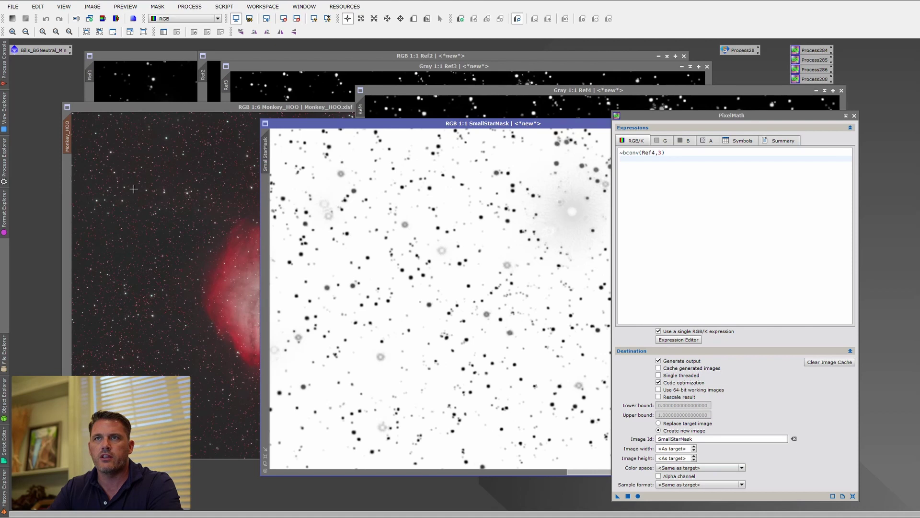
{"action": "left_click", "coordinate": [133, 189]}
{"action": "scroll", "coordinate": [307, 184], "scroll_direction": "up", "scroll_amount": 6}
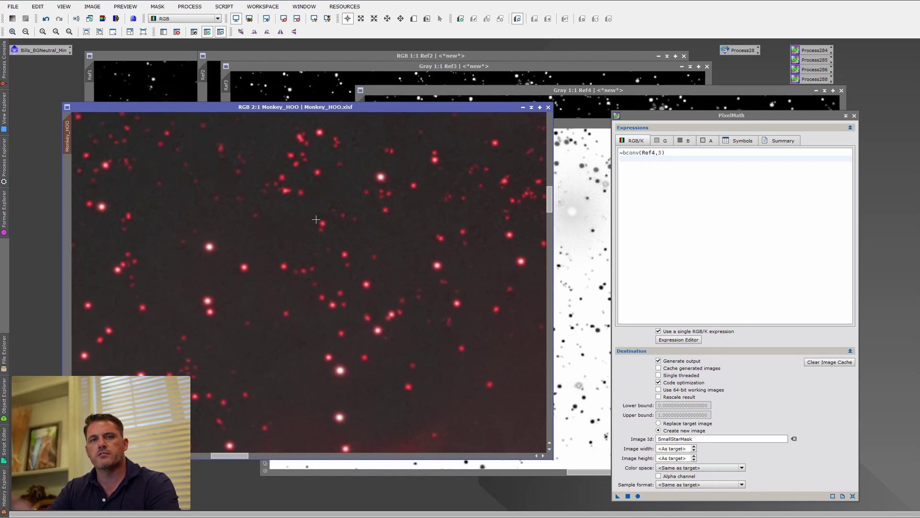
{"action": "scroll", "coordinate": [313, 236], "scroll_direction": "down", "scroll_amount": 4}
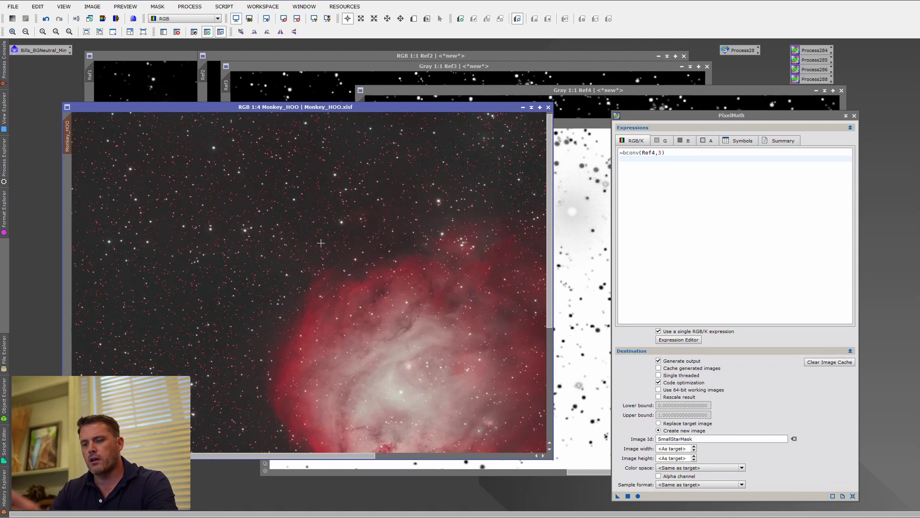
{"action": "scroll", "coordinate": [287, 210], "scroll_direction": "down", "scroll_amount": 2}
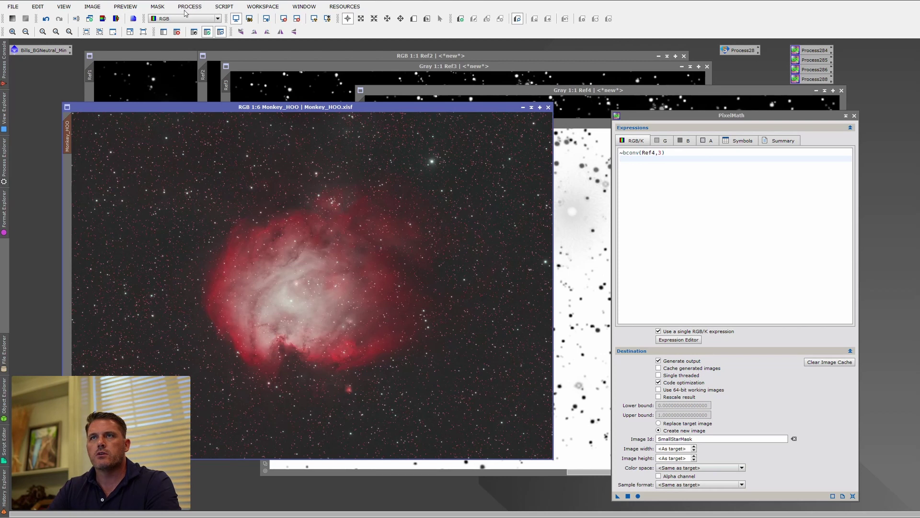
{"action": "left_click", "coordinate": [157, 7]}
{"action": "left_click", "coordinate": [174, 42]}
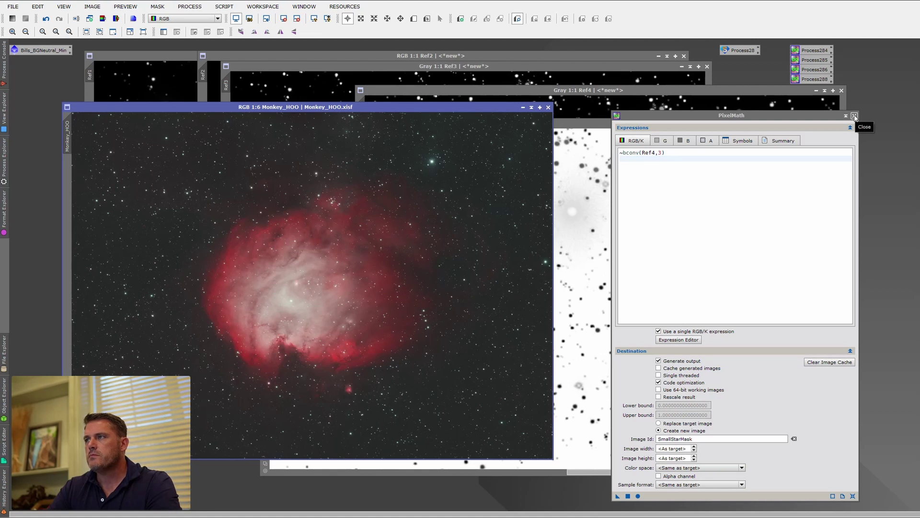
- Save the SmallStarMask PixelMath as a process icon below the other four and close PixelMath
{"action": "left_click_drag", "start_coordinate": [811, 91], "coordinate": [752, 91]}
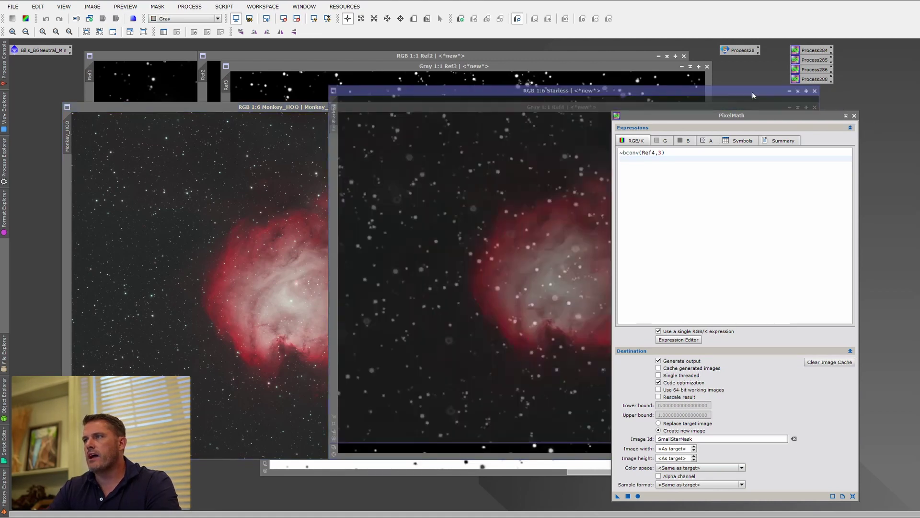
{"action": "left_click_drag", "start_coordinate": [617, 499], "coordinate": [799, 91]}
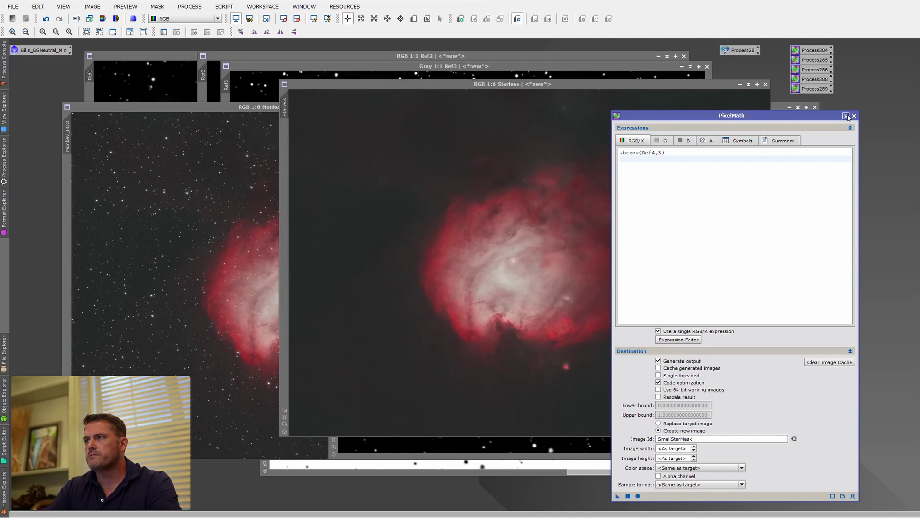
{"action": "left_click", "coordinate": [854, 116]}
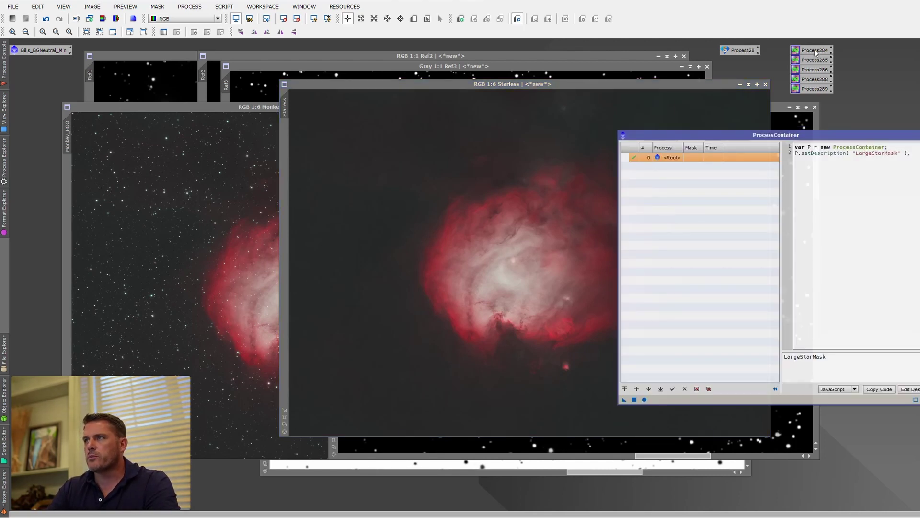
- Add the five star-mask PixelMath icons in order to the ProcessContainer, ending with the SmallStarMask expression
{"action": "left_click_drag", "start_coordinate": [815, 50], "coordinate": [690, 209]}
{"action": "left_click_drag", "start_coordinate": [806, 71], "coordinate": [696, 214]}
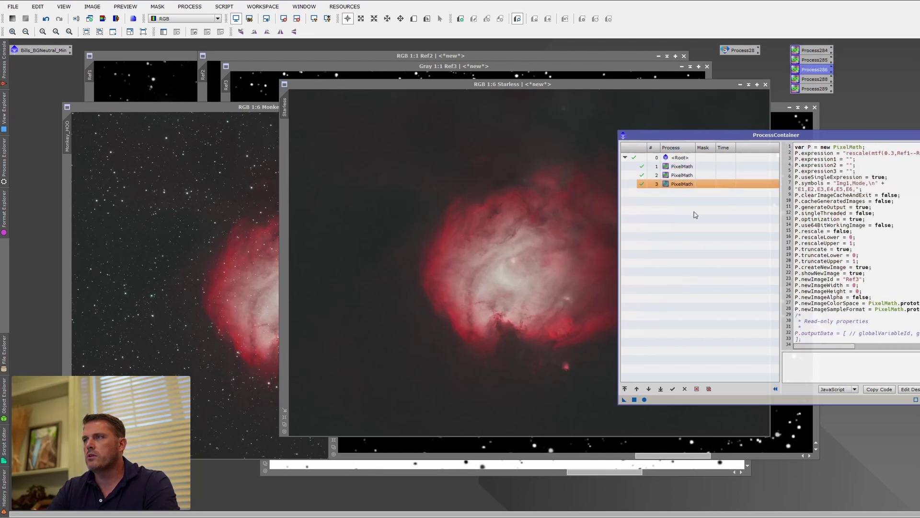
{"action": "left_click_drag", "start_coordinate": [810, 79], "coordinate": [718, 198]}
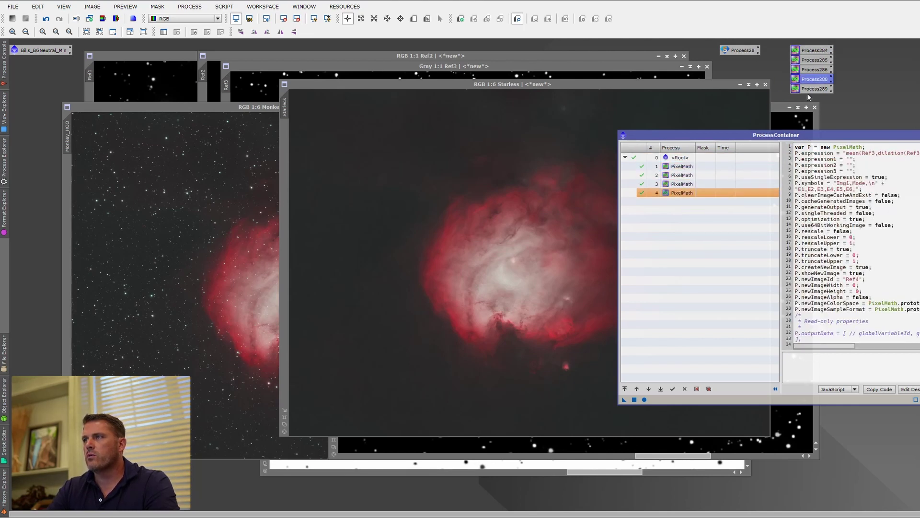
{"action": "left_click_drag", "start_coordinate": [812, 89], "coordinate": [697, 211]}
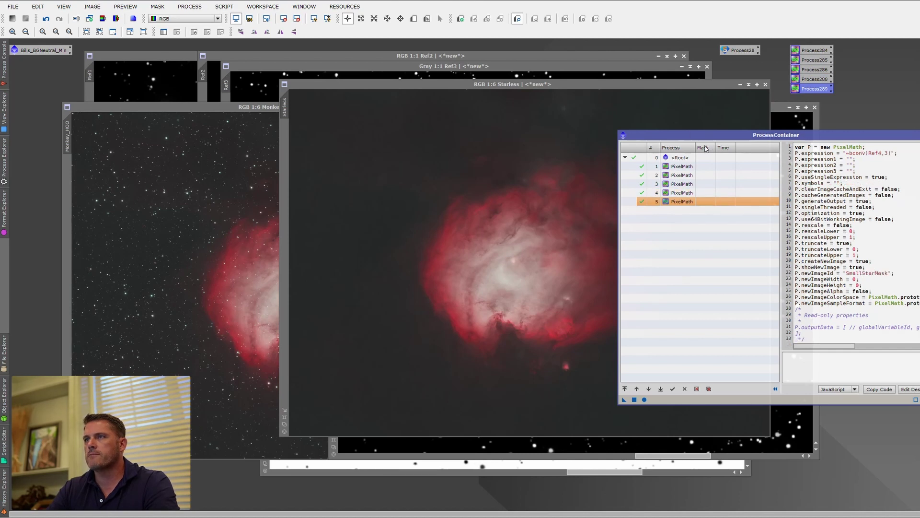
- Move the Starless image clear of the workspace and launch the CloseView script from its saved process icon
{"action": "left_click_drag", "start_coordinate": [612, 86], "coordinate": [674, 444]}
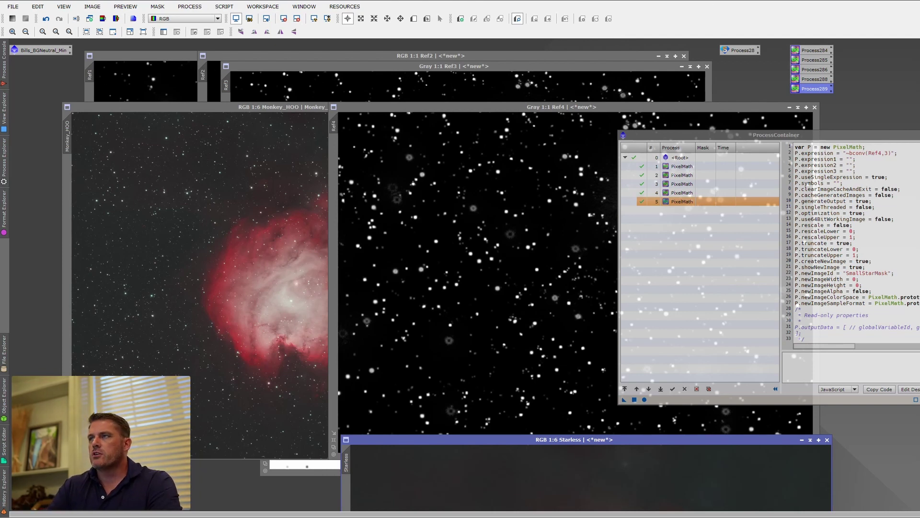
{"action": "double_click", "coordinate": [754, 49]}
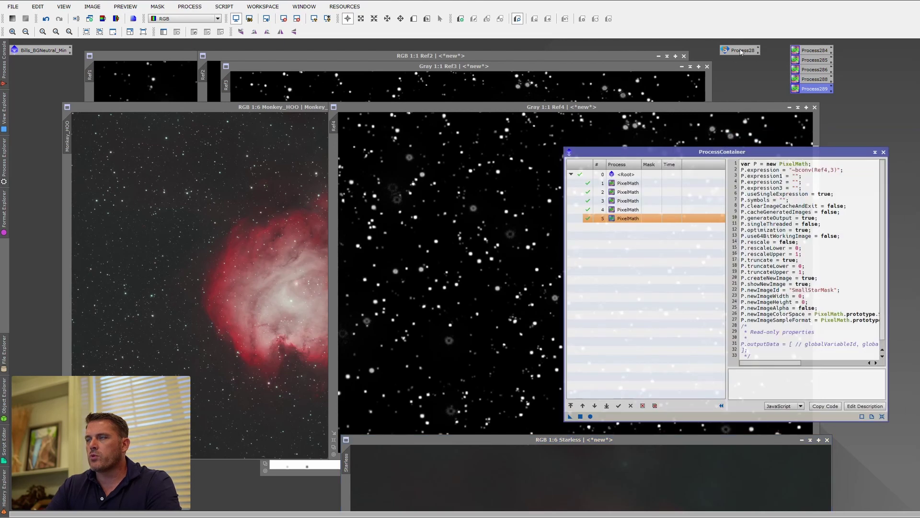
{"action": "double_click", "coordinate": [741, 51]}
{"action": "left_click_drag", "start_coordinate": [753, 129], "coordinate": [646, 94]}
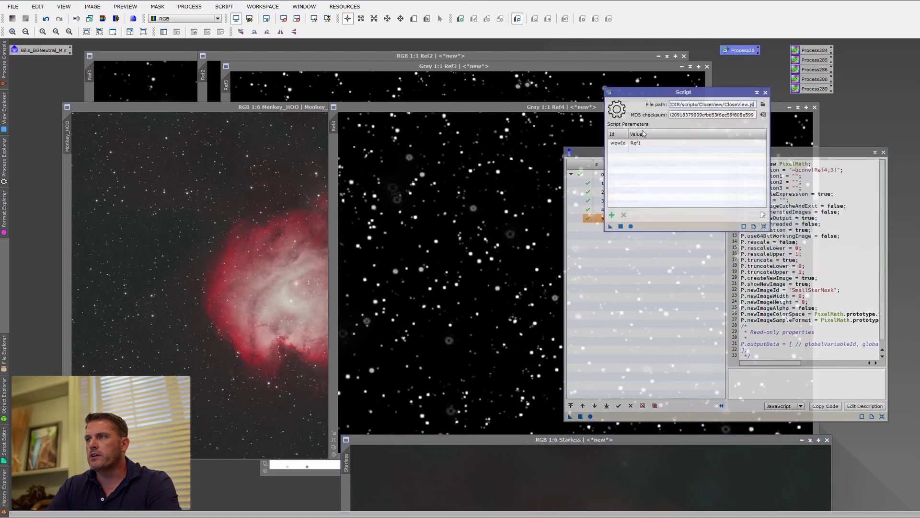
{"action": "left_click", "coordinate": [630, 226]}
{"action": "left_click_drag", "start_coordinate": [658, 219], "coordinate": [564, 120]}
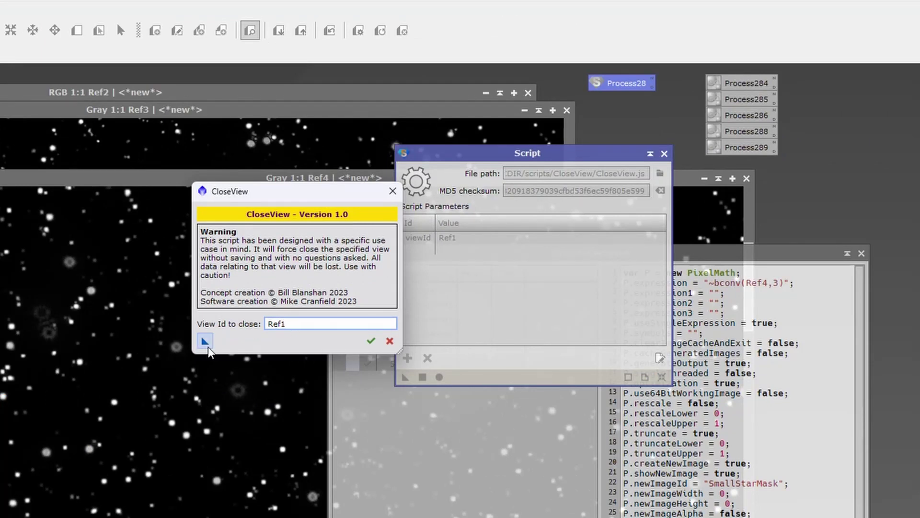
- Save four CloseView process icons for the view Ids Ref1, Ref2, Ref3 and Ref4, and close the script
{"action": "left_click_drag", "start_coordinate": [205, 341], "coordinate": [806, 154]}
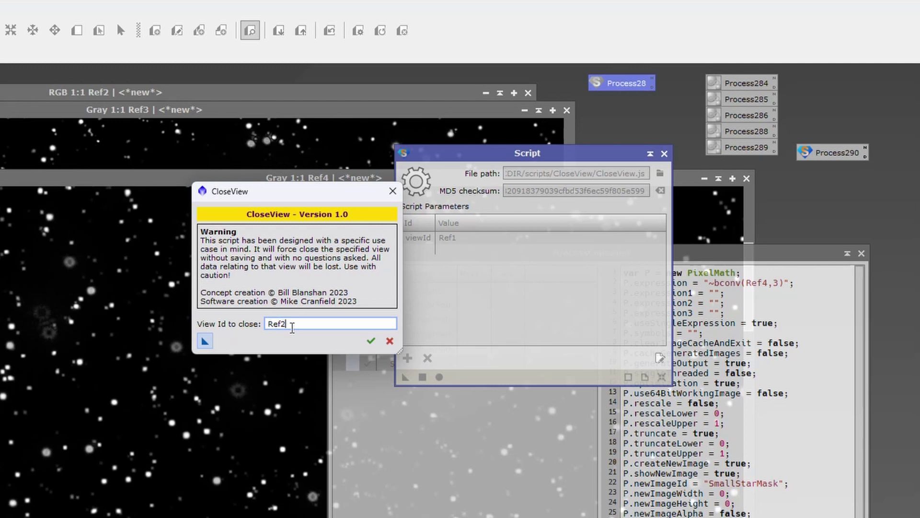
{"action": "left_click_drag", "start_coordinate": [205, 341], "coordinate": [805, 176]}
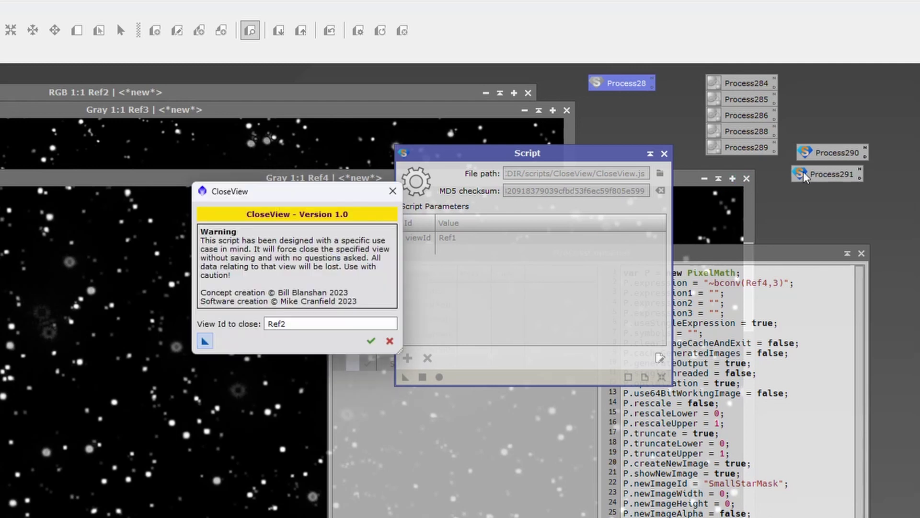
{"action": "left_click", "coordinate": [295, 324]}
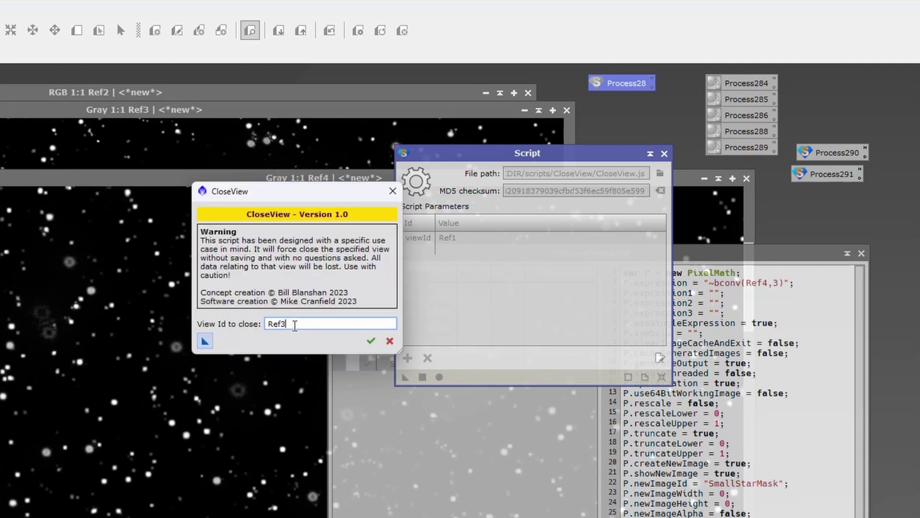
{"action": "left_click_drag", "start_coordinate": [205, 341], "coordinate": [803, 197]}
{"action": "left_click", "coordinate": [309, 322]}
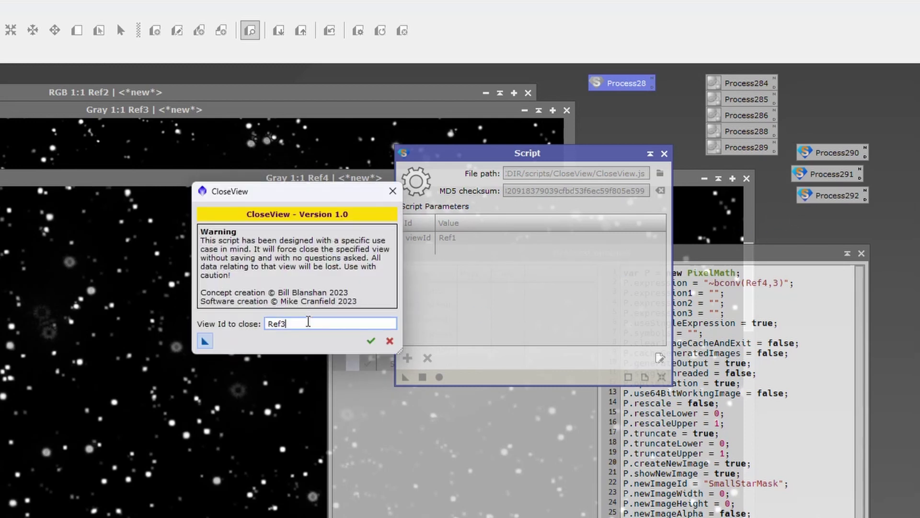
{"action": "left_click_drag", "start_coordinate": [205, 341], "coordinate": [805, 220]}
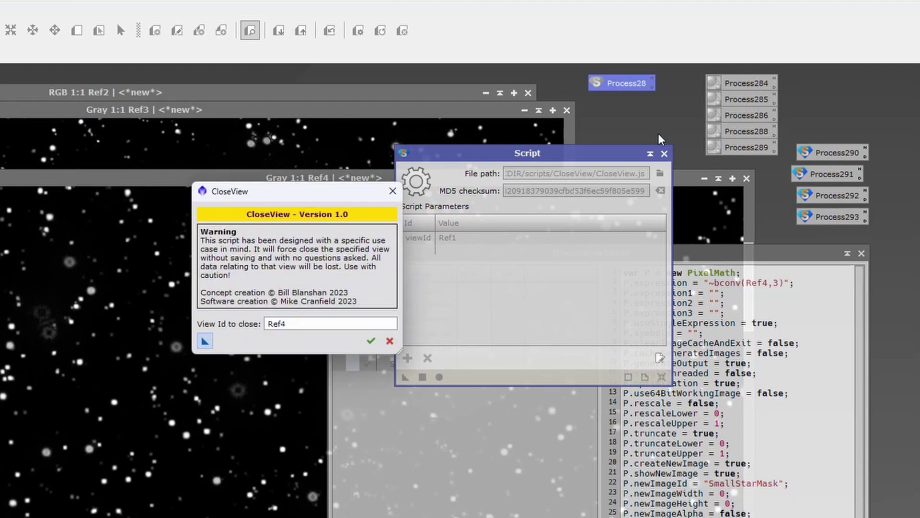
{"action": "left_click", "coordinate": [390, 341]}
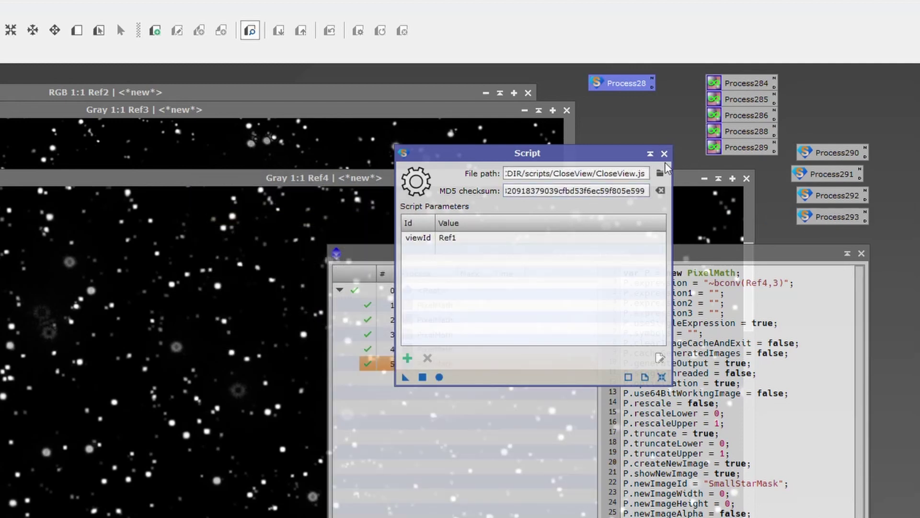
- Add the four CloseView script icons to the ProcessContainer after the PixelMath entries, in order from Ref1 to Ref4
{"action": "left_click_drag", "start_coordinate": [832, 153], "coordinate": [534, 336]}
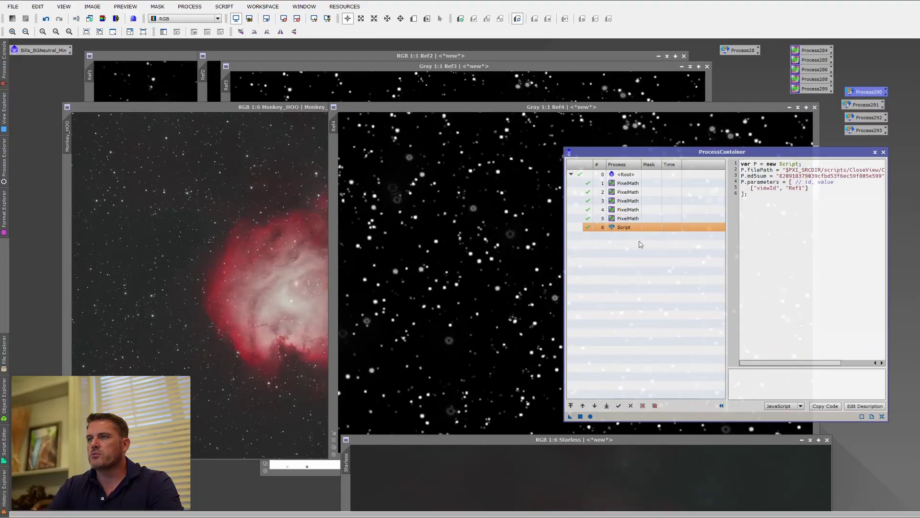
{"action": "left_click_drag", "start_coordinate": [831, 174], "coordinate": [468, 400]}
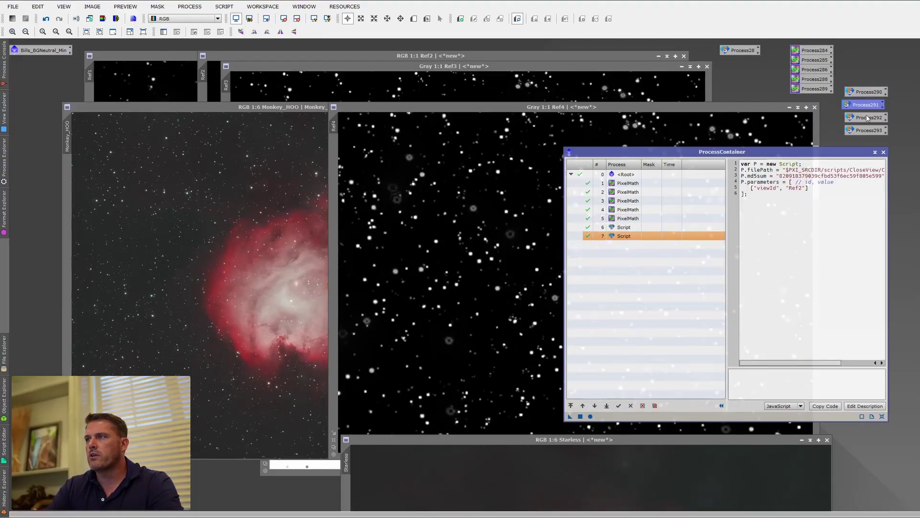
{"action": "left_click_drag", "start_coordinate": [867, 118], "coordinate": [692, 260]}
{"action": "left_click_drag", "start_coordinate": [869, 132], "coordinate": [620, 288]}
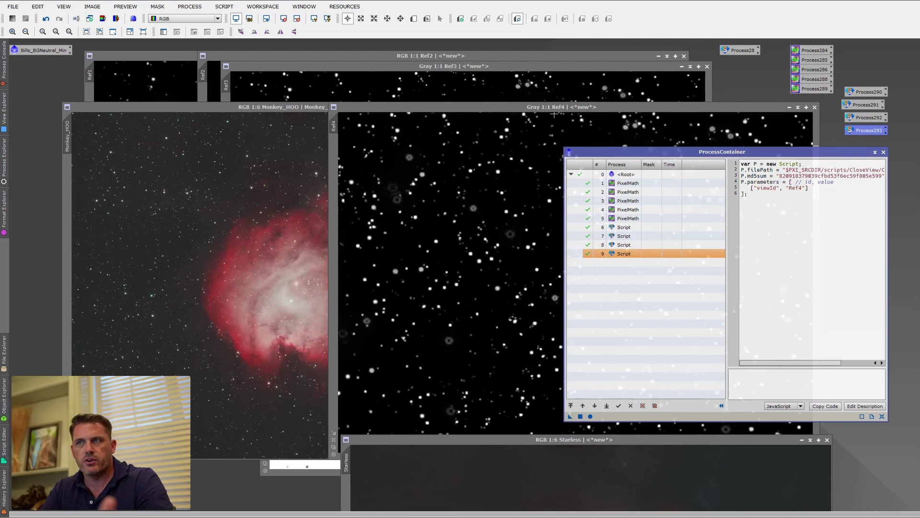
- Close the existing Ref4, Ref3, SmallStarMask, Ref2 and Ref1 images, keeping Monkey_HOO and Starless open
{"action": "left_click", "coordinate": [806, 108]}
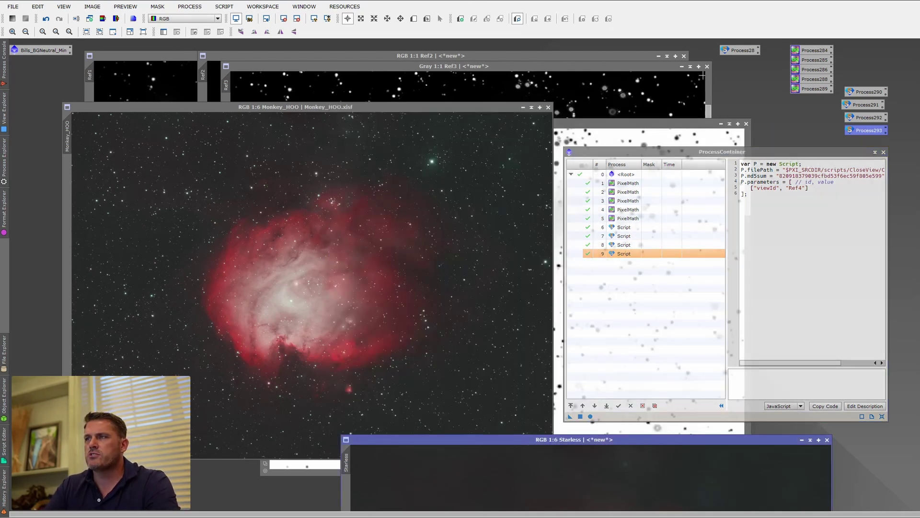
{"action": "left_click", "coordinate": [707, 67]}
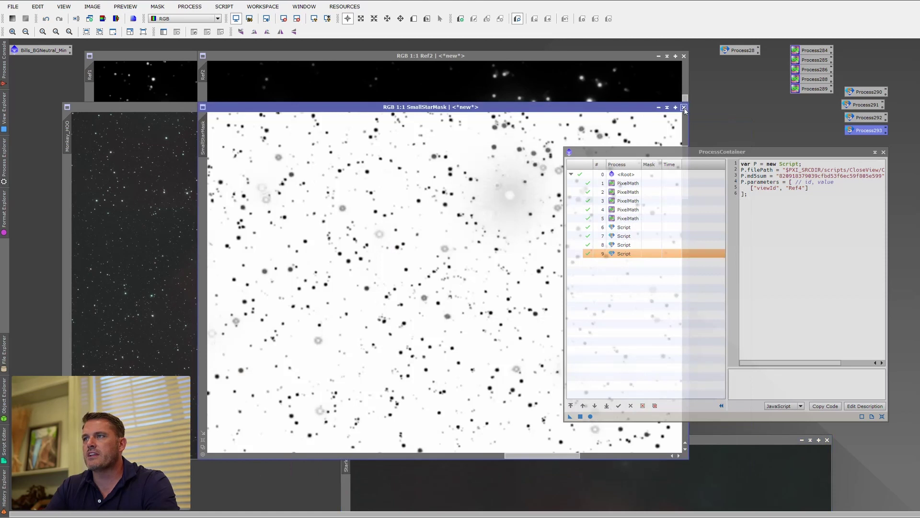
{"action": "left_click", "coordinate": [661, 71]}
{"action": "left_click", "coordinate": [684, 56]}
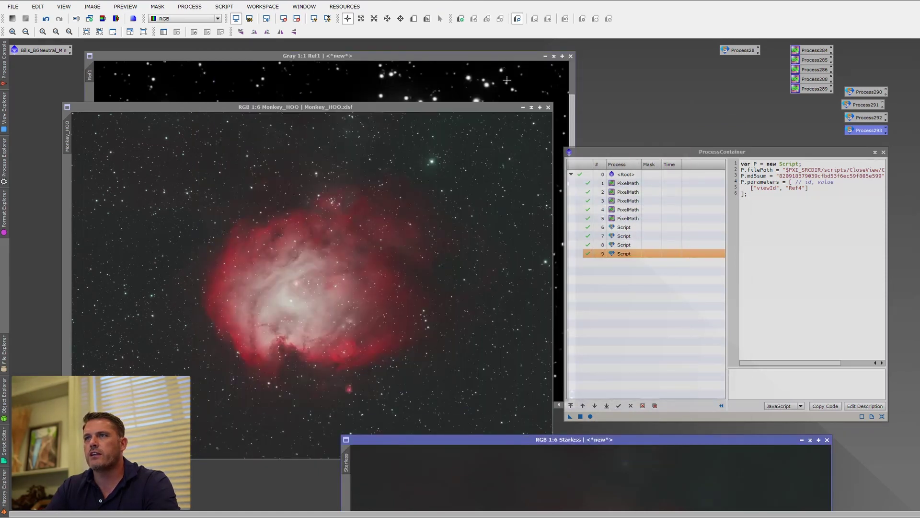
{"action": "left_click", "coordinate": [570, 57]}
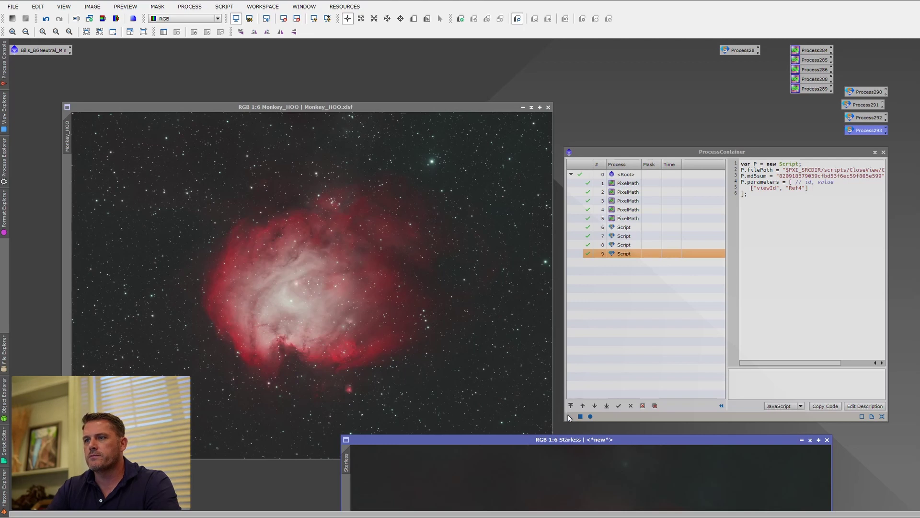
- Run the ProcessContainer on Monkey_HOO, mask the image with the new SmallStarMask, and iconize the mask above it
{"action": "left_click_drag", "start_coordinate": [569, 417], "coordinate": [240, 179]}
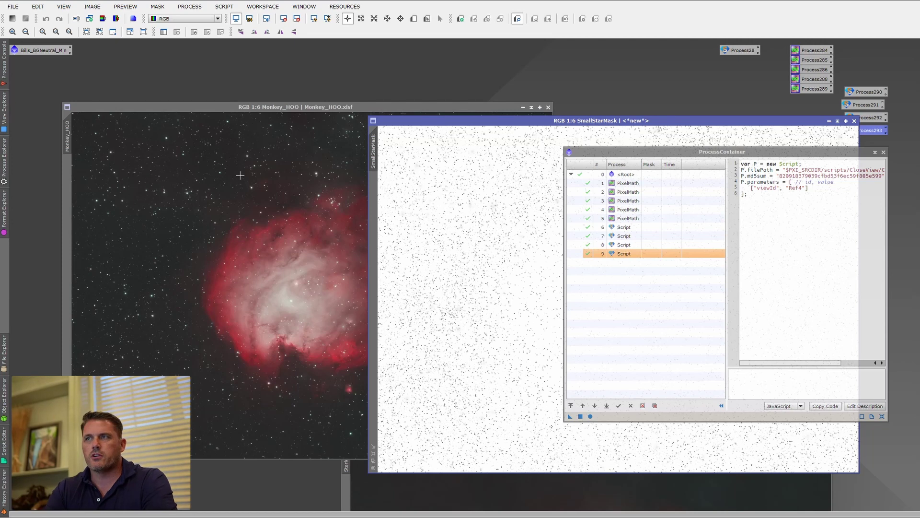
{"action": "left_click_drag", "start_coordinate": [413, 126], "coordinate": [72, 163]}
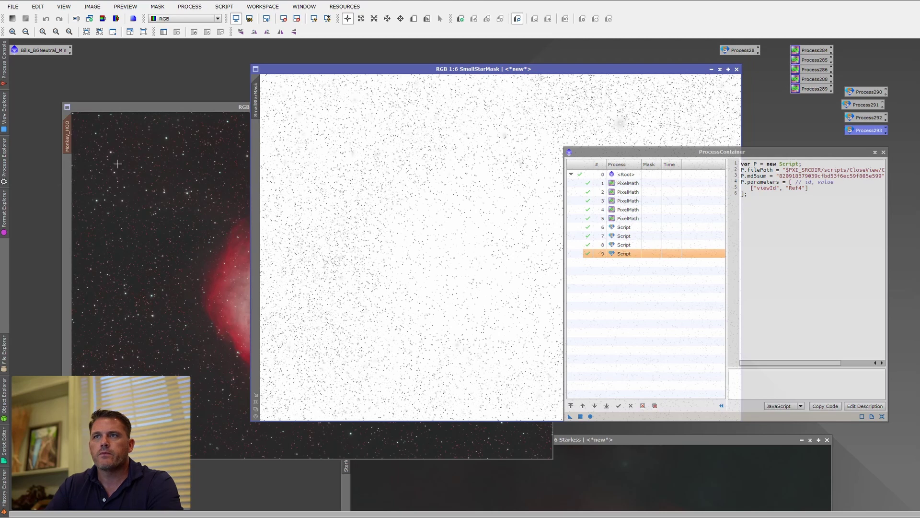
{"action": "left_click", "coordinate": [720, 69]}
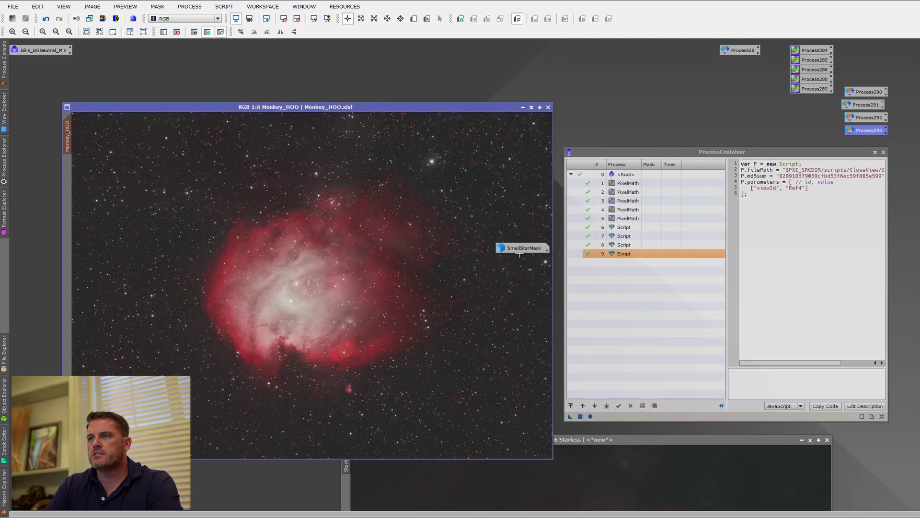
{"action": "left_click_drag", "start_coordinate": [181, 52], "coordinate": [181, 51]}
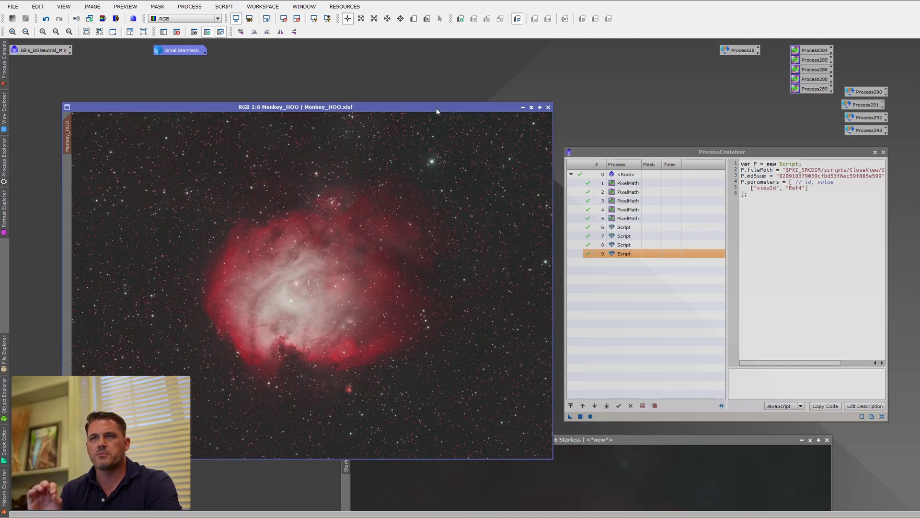
- Save the ProcessContainer as a process icon below Bills_BGNeutral_Min and rename it SmallStarMask
{"action": "left_click_drag", "start_coordinate": [719, 151], "coordinate": [715, 151]}
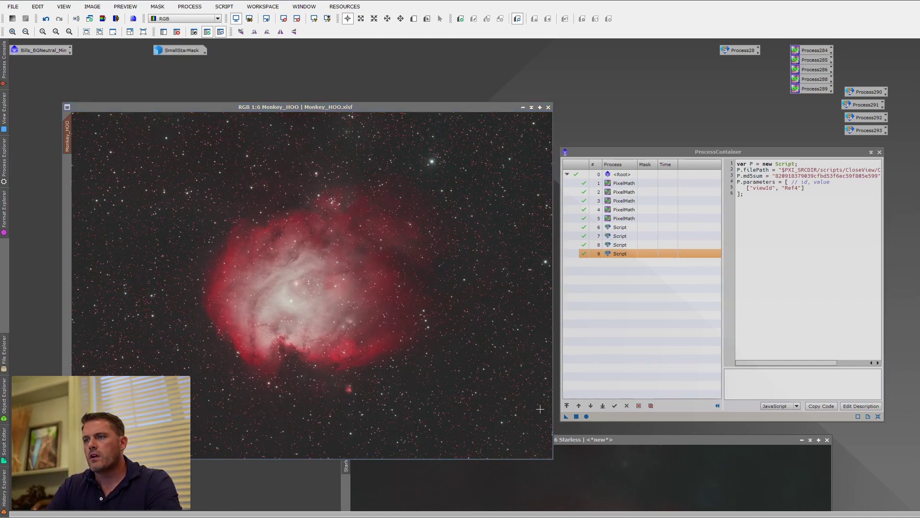
{"action": "left_click_drag", "start_coordinate": [565, 416], "coordinate": [14, 68]}
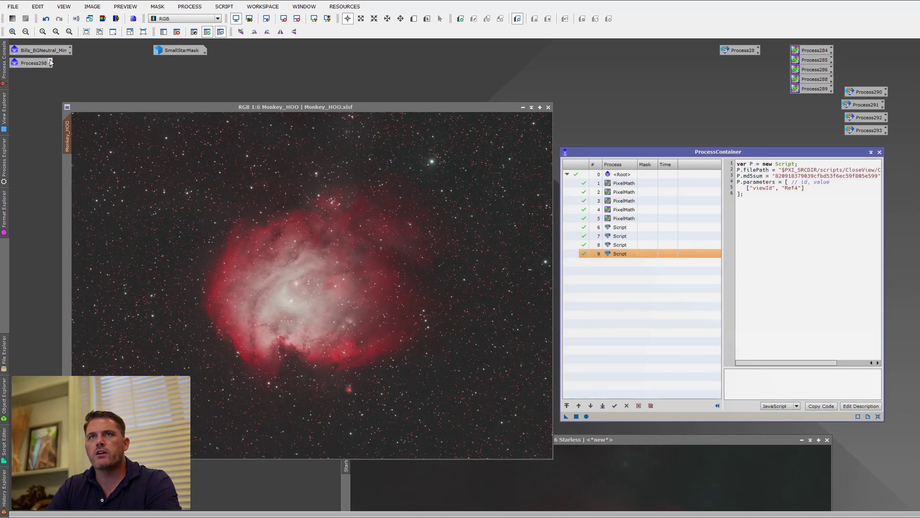
{"action": "double_click", "coordinate": [50, 63]}
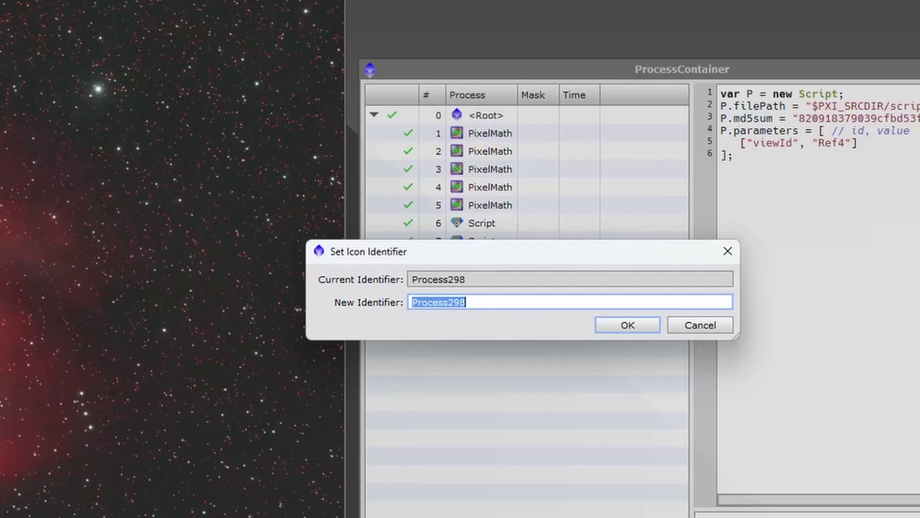
{"action": "type", "text": "SmallStarMask"}
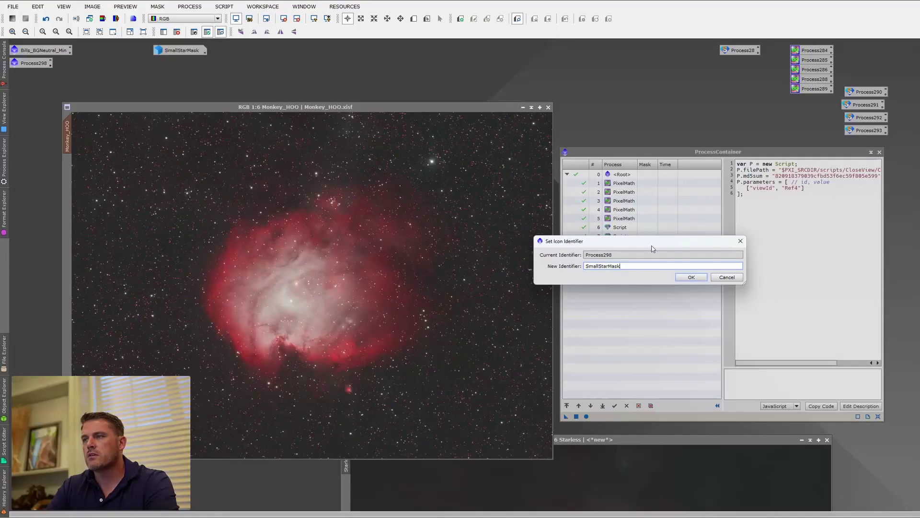
{"action": "left_click", "coordinate": [628, 325]}
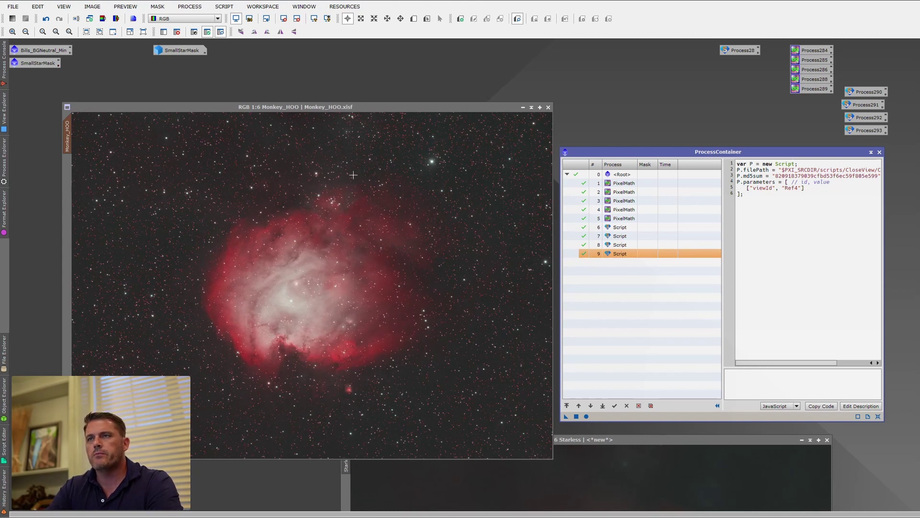
- Move the Starless image up slightly below Monkey_HOO and close the ProcessContainer
{"action": "left_click", "coordinate": [593, 488]}
{"action": "left_click_drag", "start_coordinate": [535, 443], "coordinate": [514, 389]}
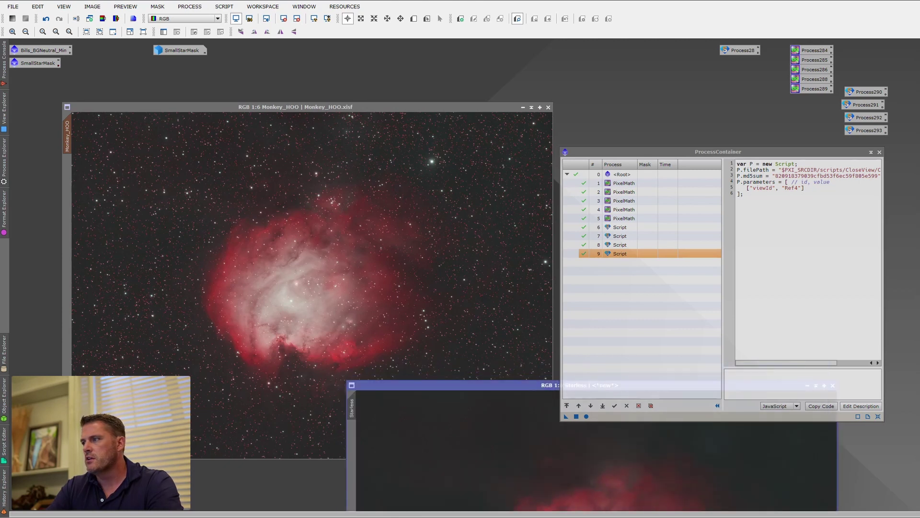
{"action": "left_click", "coordinate": [879, 152]}
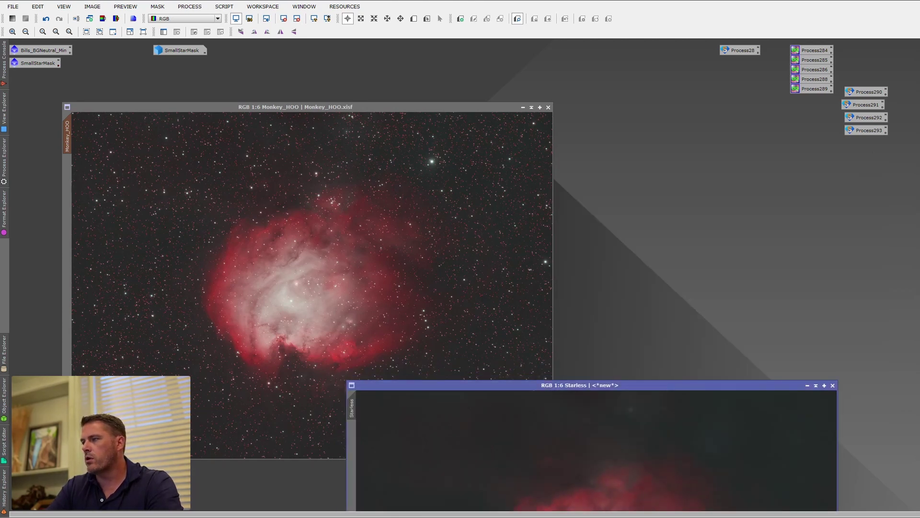
- Apply the Transfer Method V3 star-reduction PixelMath with S at 0.20 to the masked Monkey_HOO and inspect its stars up close
{"action": "double_click", "coordinate": [815, 89]}
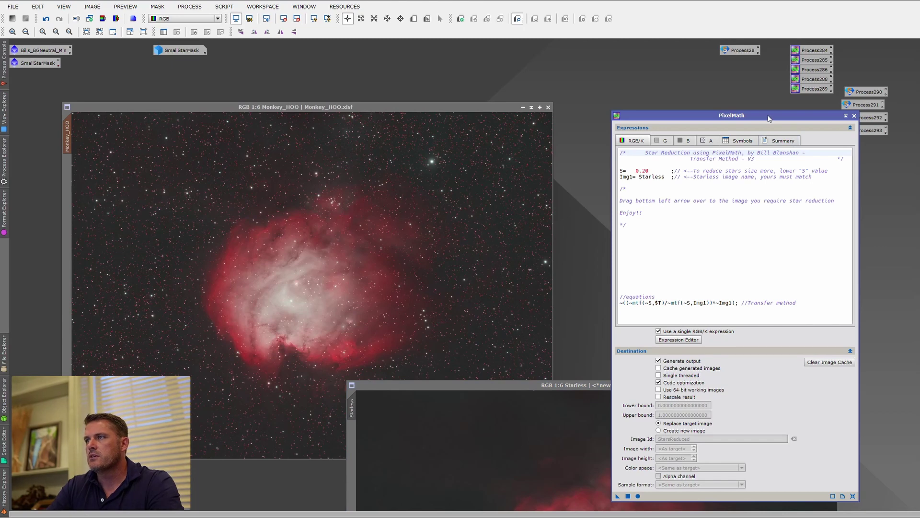
{"action": "left_click_drag", "start_coordinate": [770, 117], "coordinate": [726, 100]}
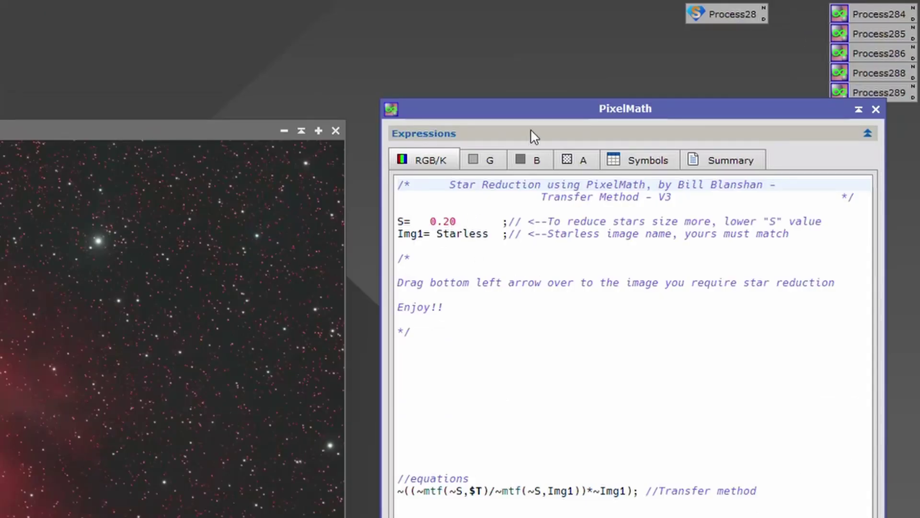
{"action": "left_click_drag", "start_coordinate": [533, 109], "coordinate": [625, 72]}
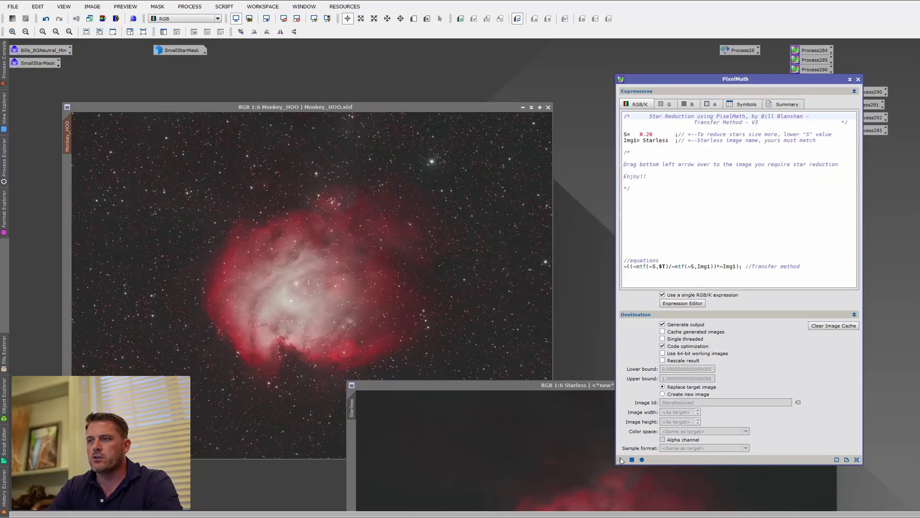
{"action": "left_click_drag", "start_coordinate": [526, 373], "coordinate": [405, 293]}
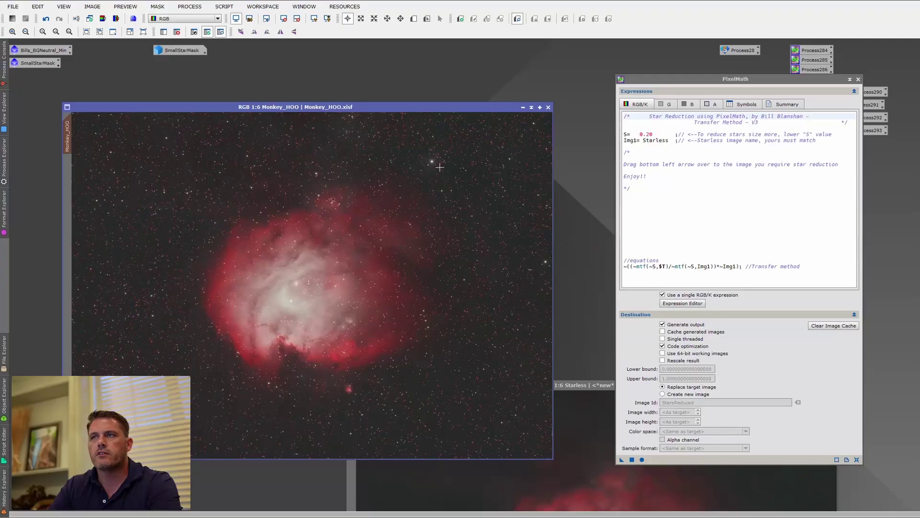
{"action": "scroll", "coordinate": [438, 154], "scroll_direction": "up", "scroll_amount": 2}
{"action": "scroll", "coordinate": [439, 154], "scroll_direction": "up", "scroll_amount": 1}
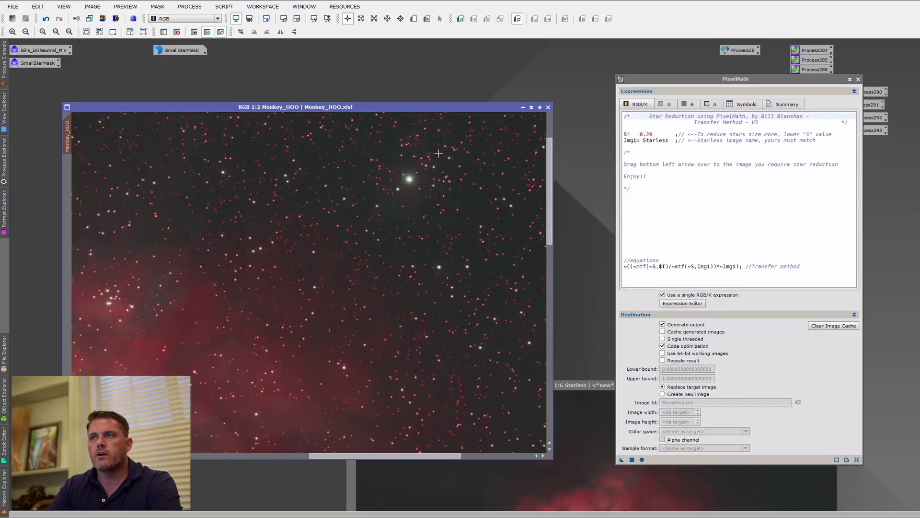
{"action": "scroll", "coordinate": [438, 153], "scroll_direction": "down", "scroll_amount": 3}
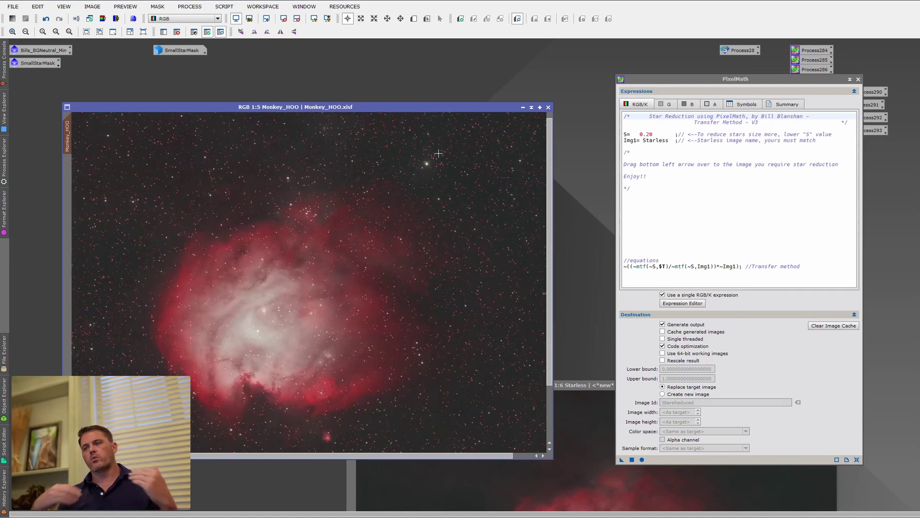